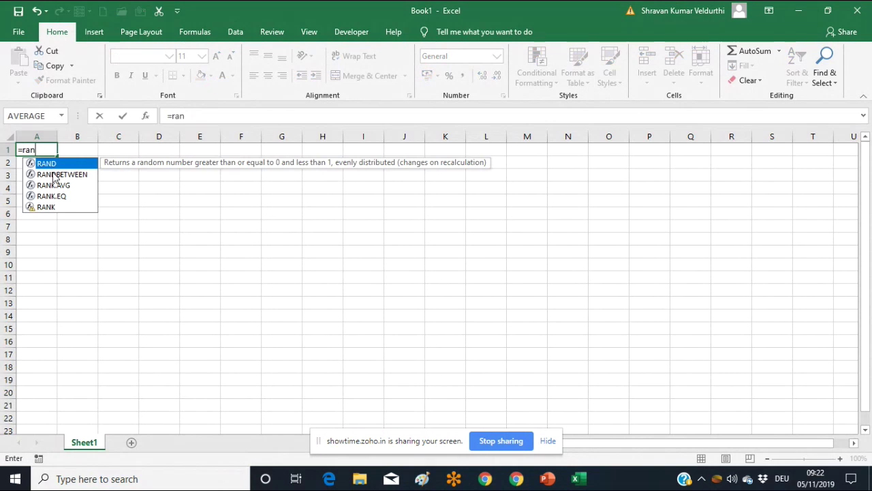
# Step: Enter =RANDBETWEEN(0,100) in cell A1 and fill it down through A100
pyautogui.doubleClick(55, 176)
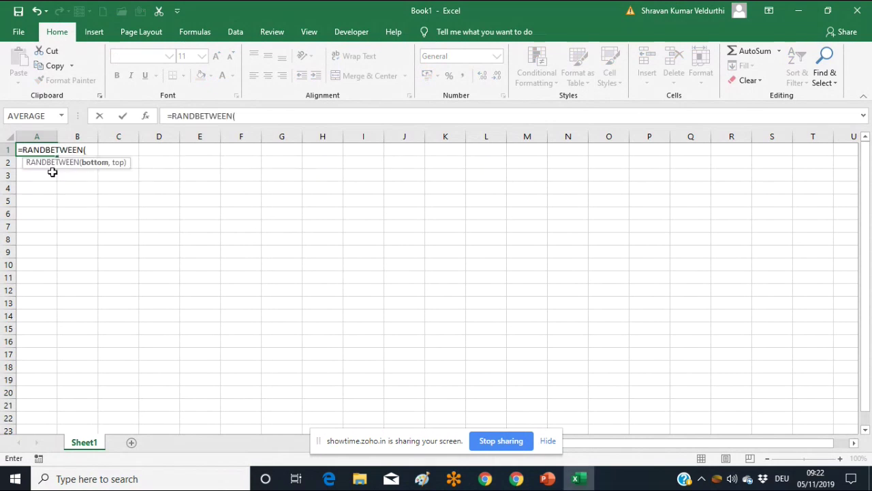
pyautogui.write('0,100)')
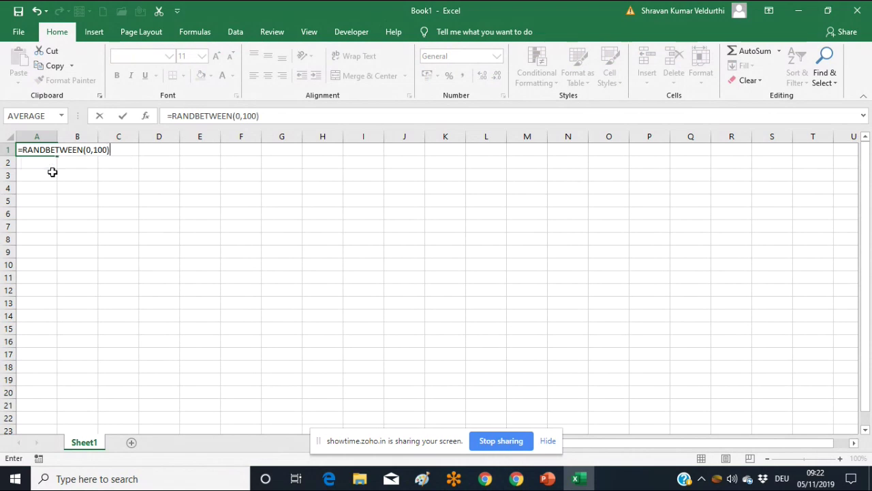
pyautogui.press('Return')
pyautogui.click(52, 149)
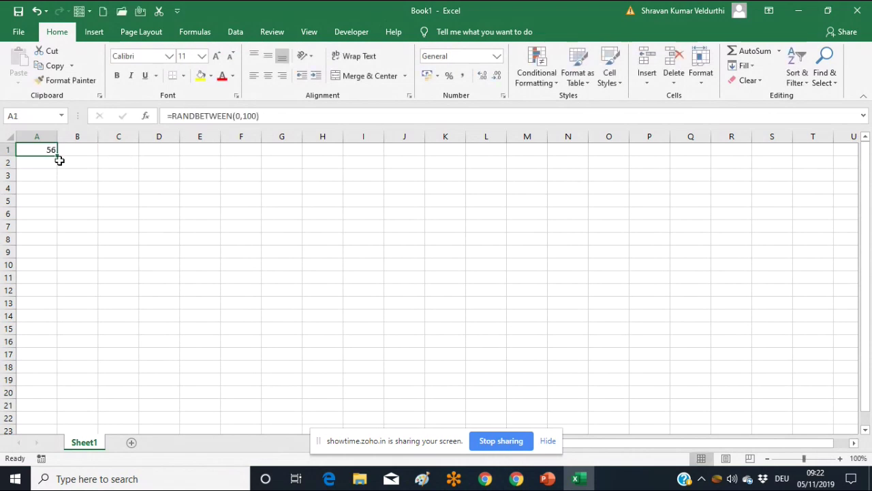
pyautogui.moveTo(59, 158); pyautogui.dragTo(66, 406)
pyautogui.click(285, 274)
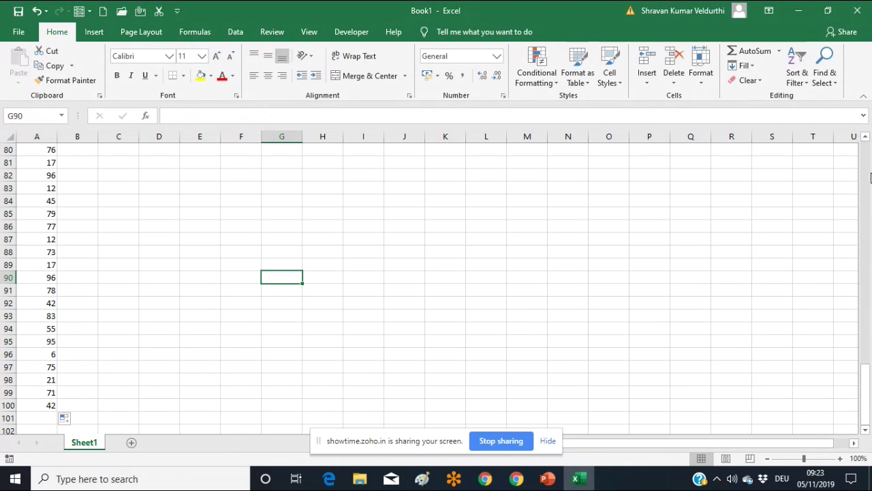
# Step: Insert an empty histogram chart on the sheet
pyautogui.click(868, 197)
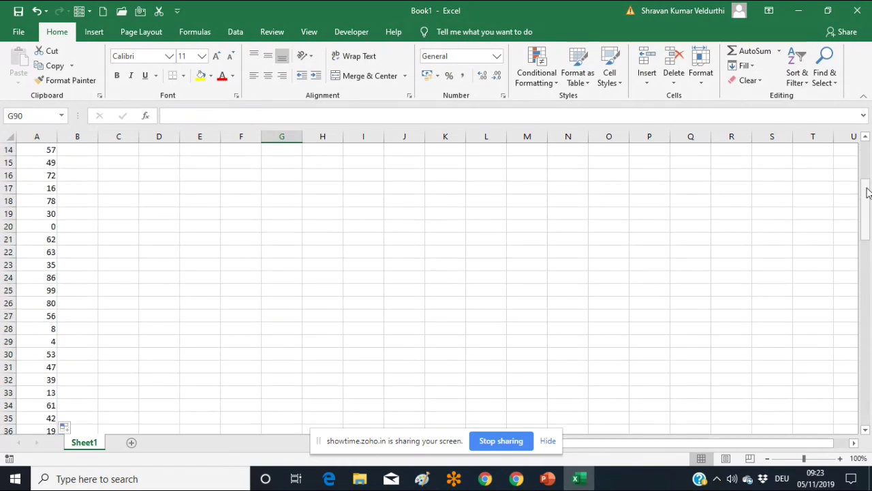
pyautogui.click(866, 153)
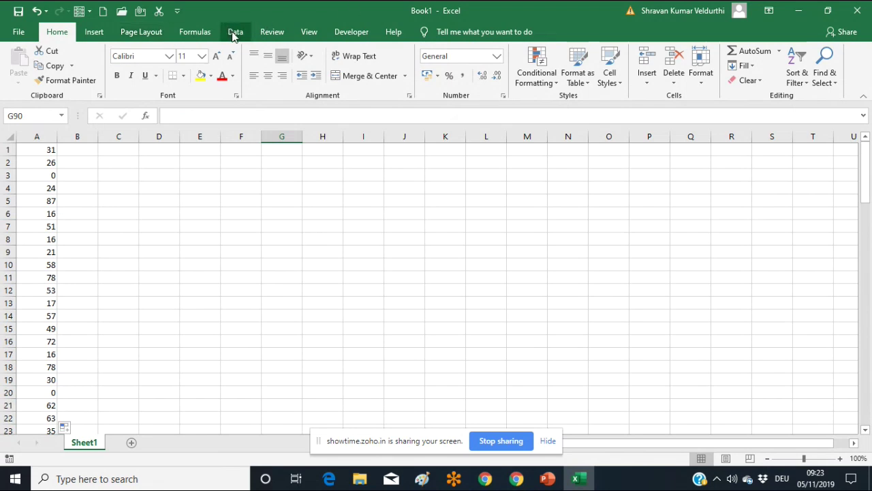
pyautogui.click(95, 33)
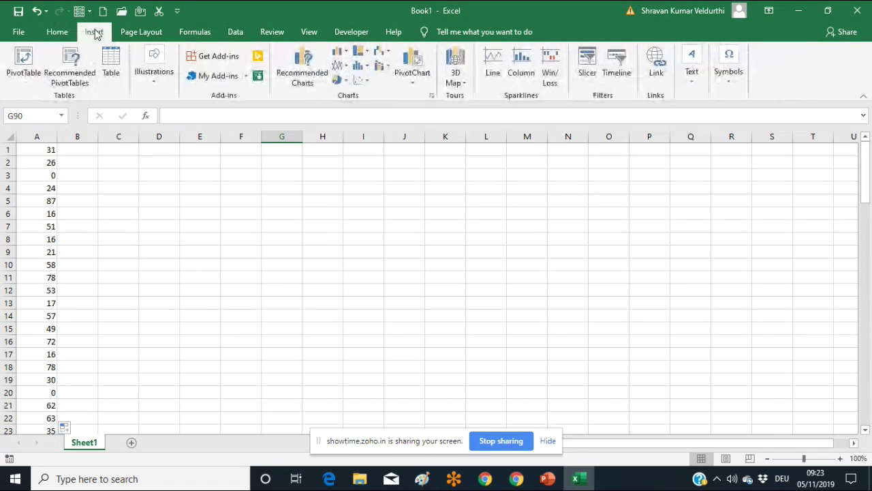
pyautogui.click(368, 71)
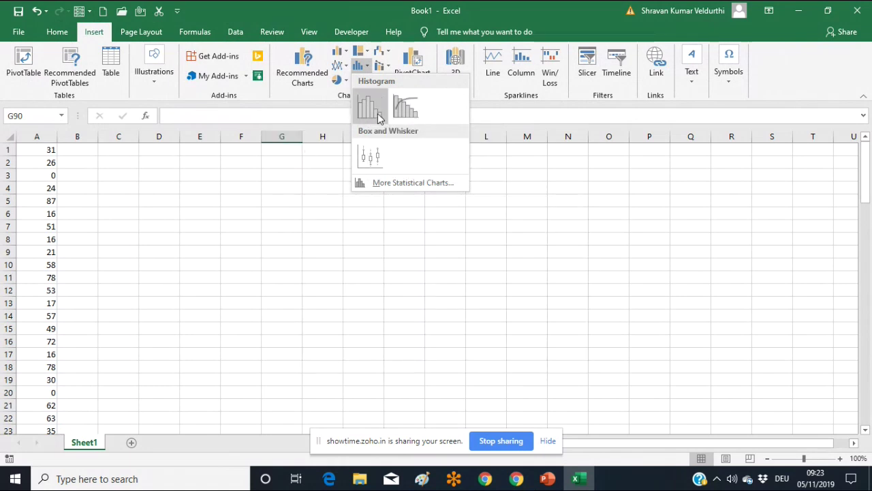
pyautogui.click(379, 116)
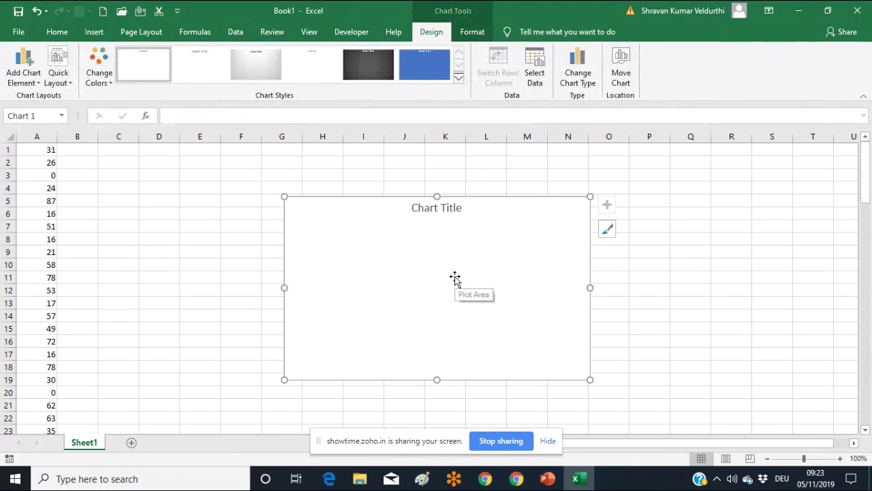
# Step: Set the histogram's data range to Sheet1 cells A1:A100
pyautogui.rightClick(455, 278)
pyautogui.click(498, 347)
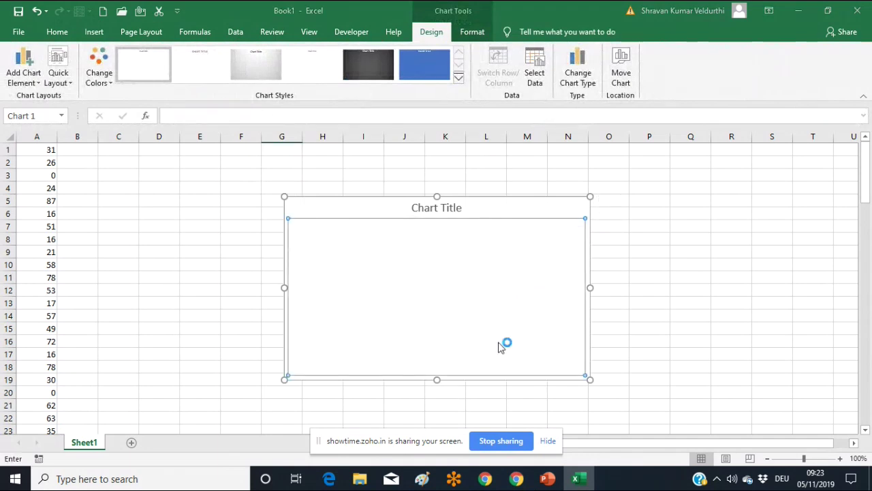
pyautogui.click(51, 151)
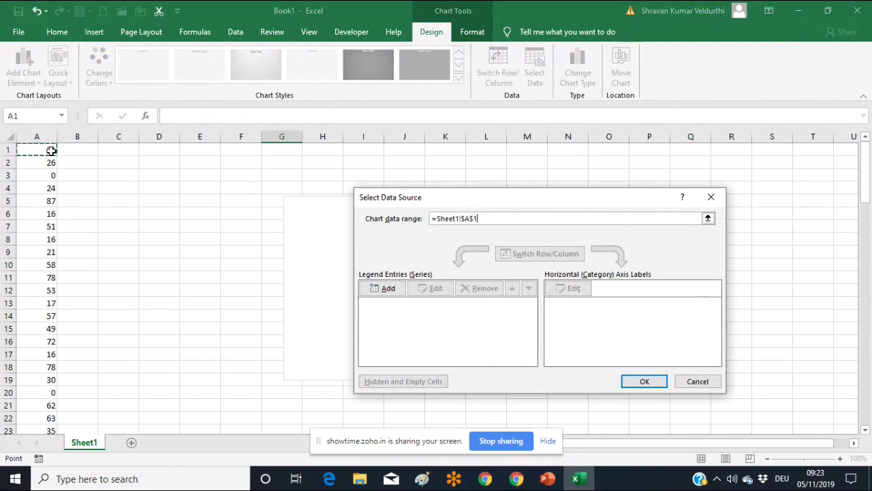
pyautogui.hotkey('ctrl', 'shift', 'Down')
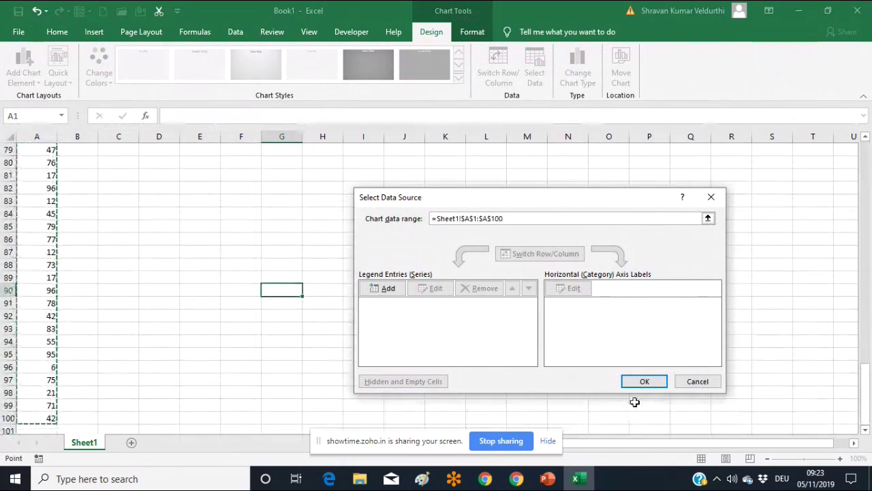
pyautogui.click(646, 382)
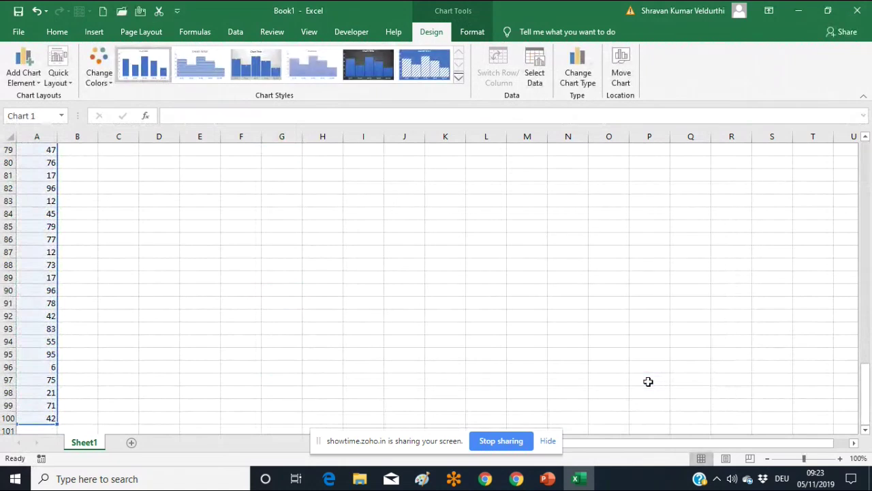
pyautogui.moveTo(866, 386); pyautogui.dragTo(859, 128)
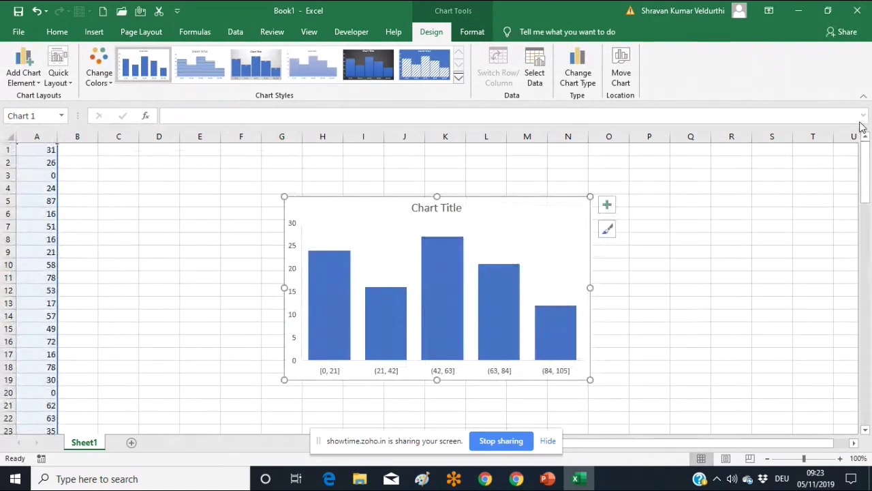
pyautogui.click(716, 267)
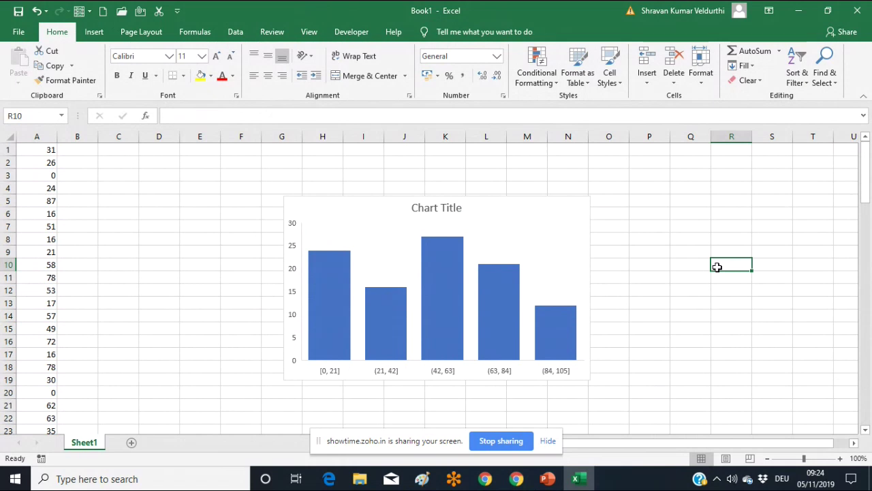
pyautogui.click(566, 239)
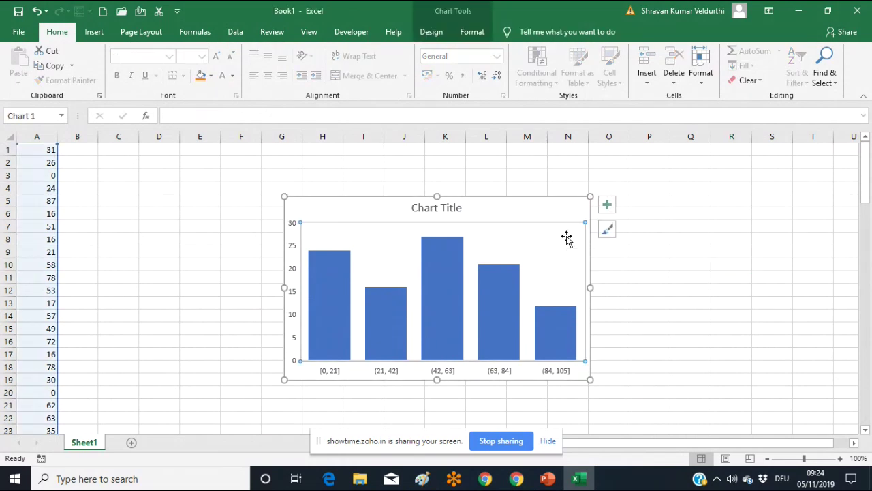
pyautogui.click(607, 207)
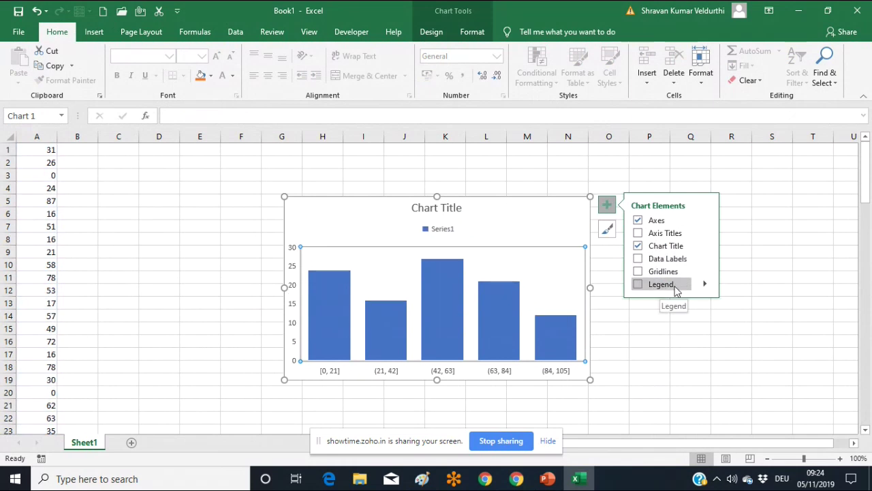
pyautogui.moveTo(705, 285)
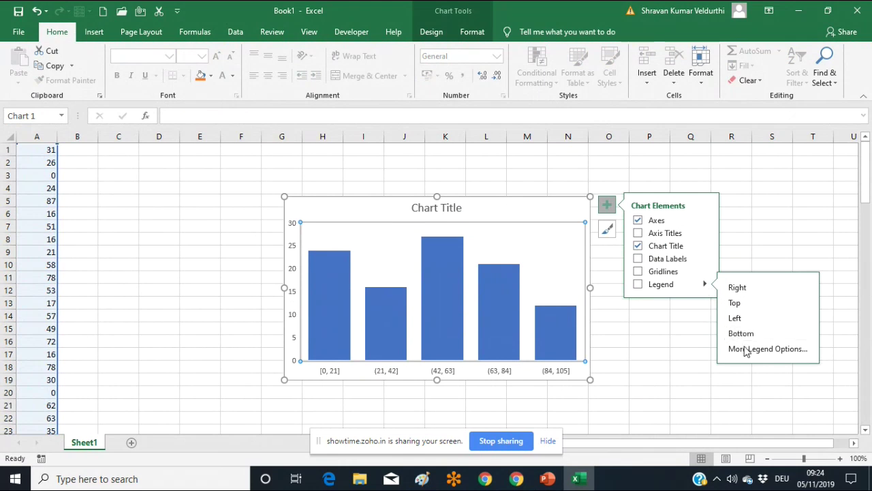
pyautogui.click(773, 194)
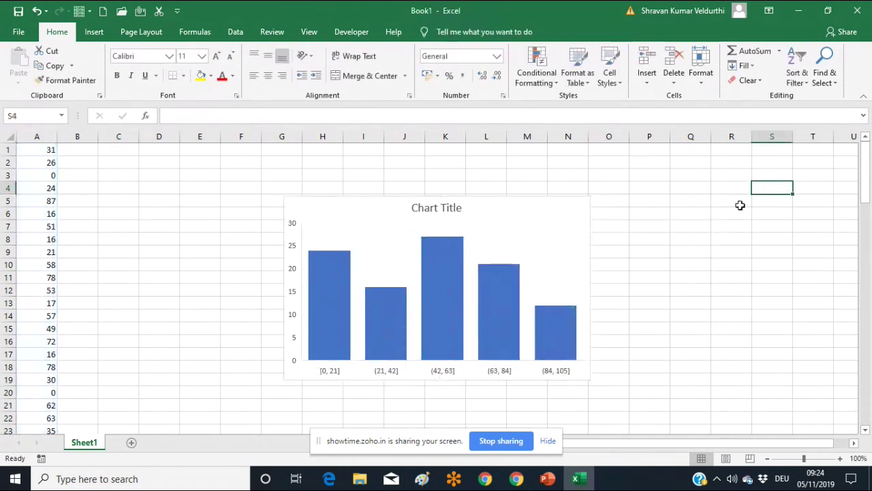
pyautogui.rightClick(556, 278)
pyautogui.press('Escape')
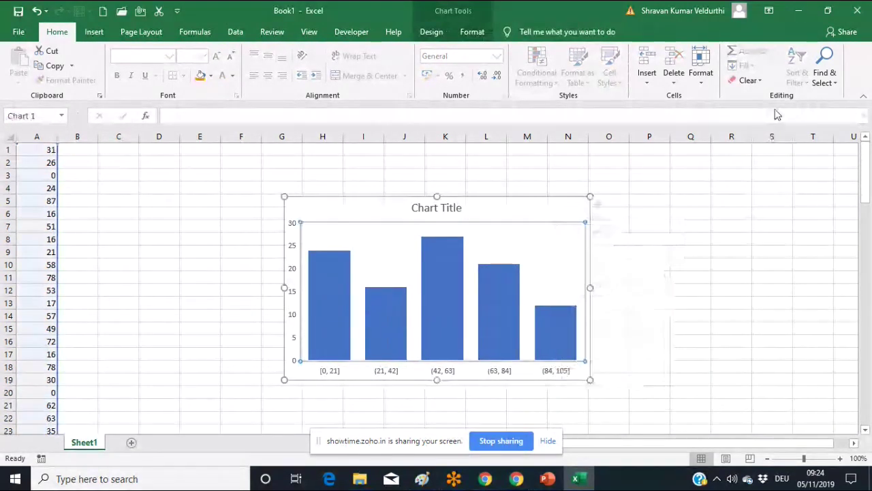
# Step: Format the histogram's horizontal axis to use a fixed bin width of 10
pyautogui.rightClick(501, 371)
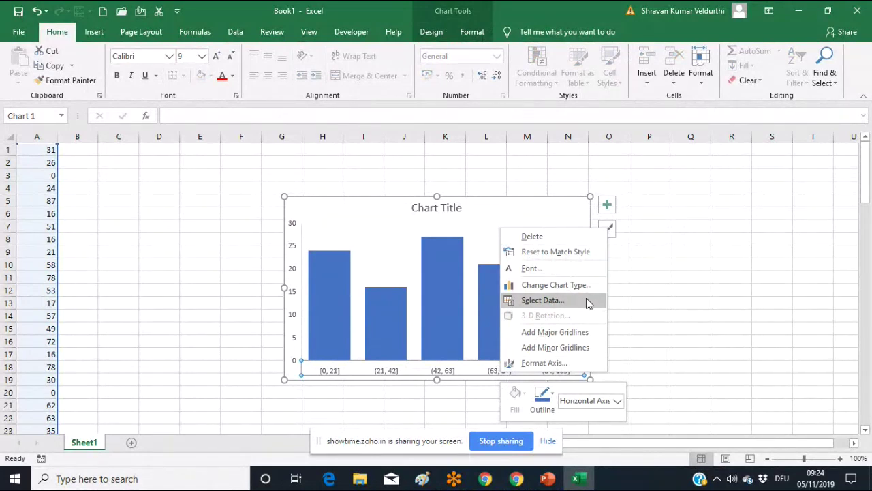
pyautogui.click(564, 371)
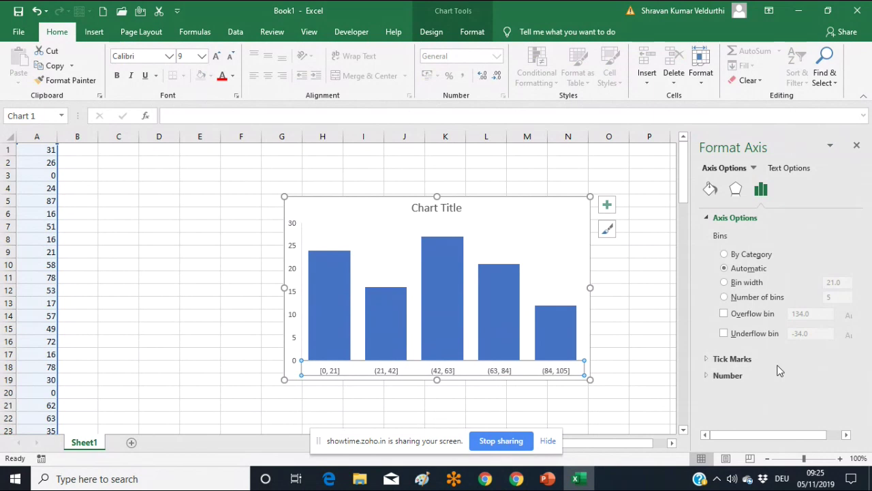
pyautogui.click(728, 283)
pyautogui.doubleClick(848, 283)
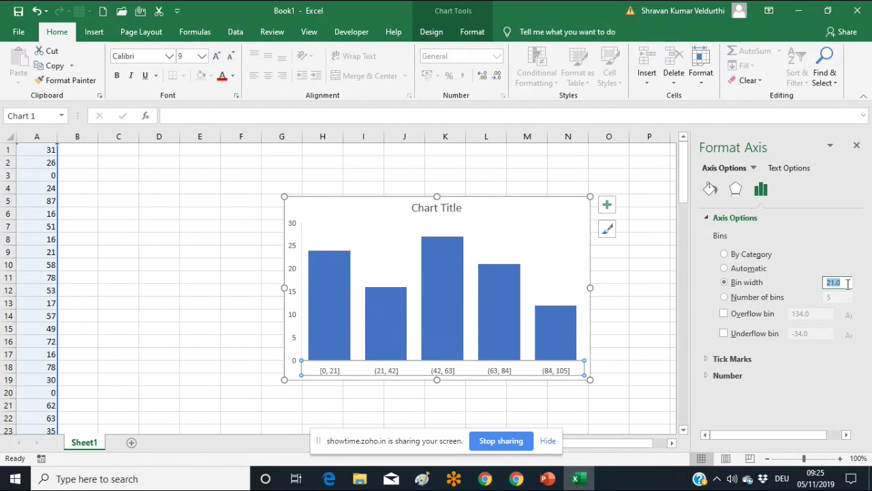
pyautogui.write('10')
pyautogui.press('Return')
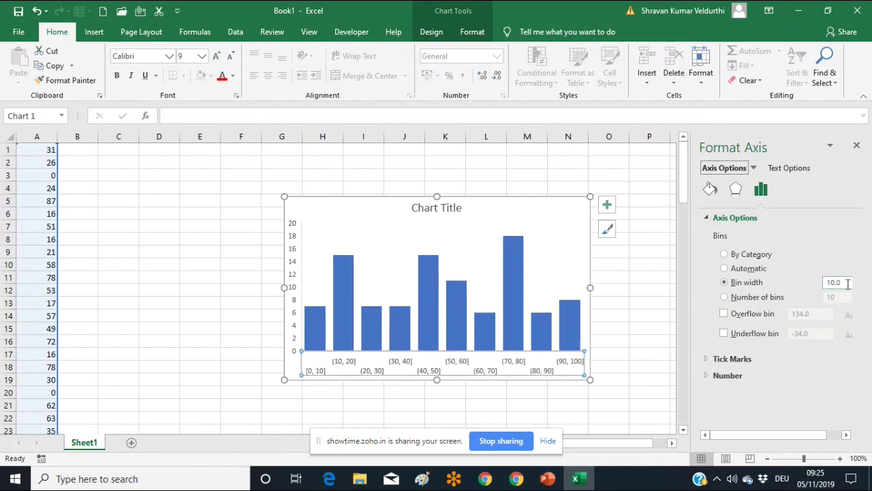
# Step: Try bin widths of 5 and 25 for the histogram
pyautogui.doubleClick(849, 283)
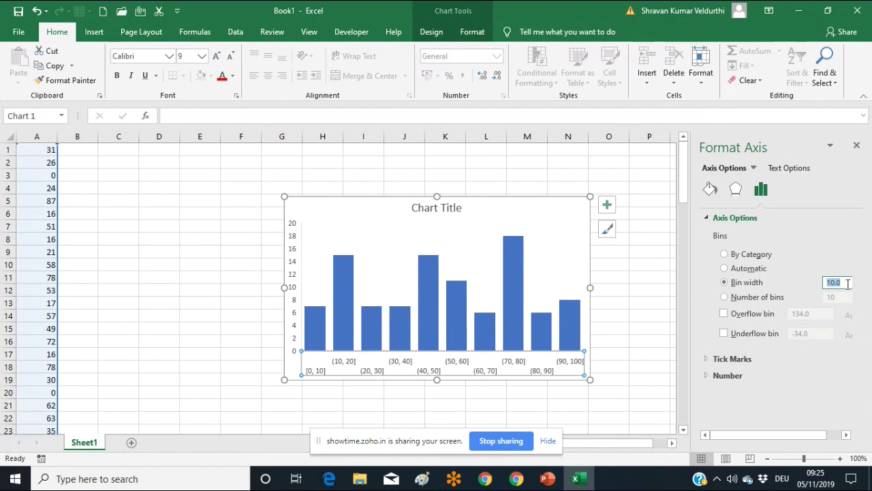
pyautogui.write('5')
pyautogui.press('Return')
pyautogui.doubleClick(849, 283)
pyautogui.write('25')
pyautogui.press('Return')
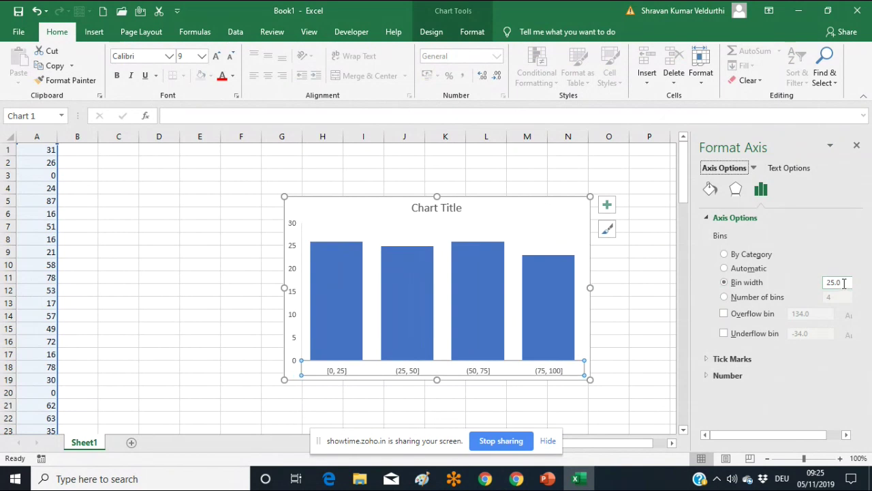
# Step: Return the histogram's bin width to 10
pyautogui.click(844, 283)
pyautogui.doubleClick(843, 283)
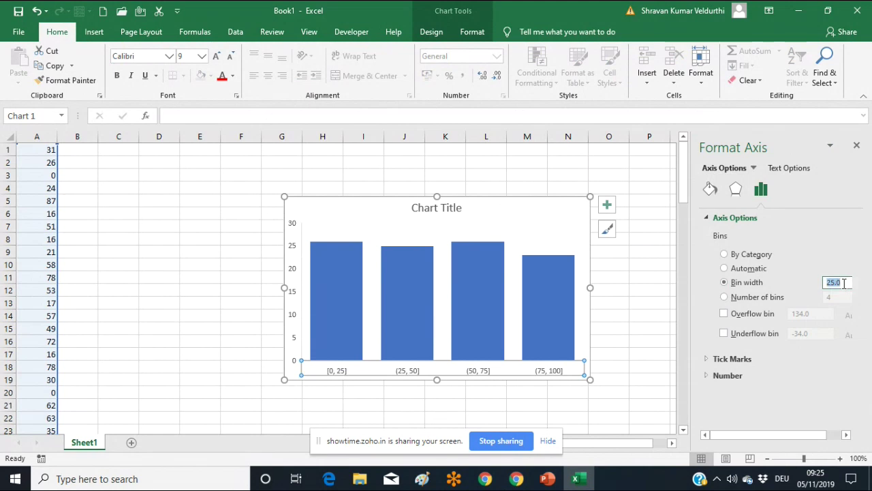
pyautogui.write('10')
pyautogui.press('Return')
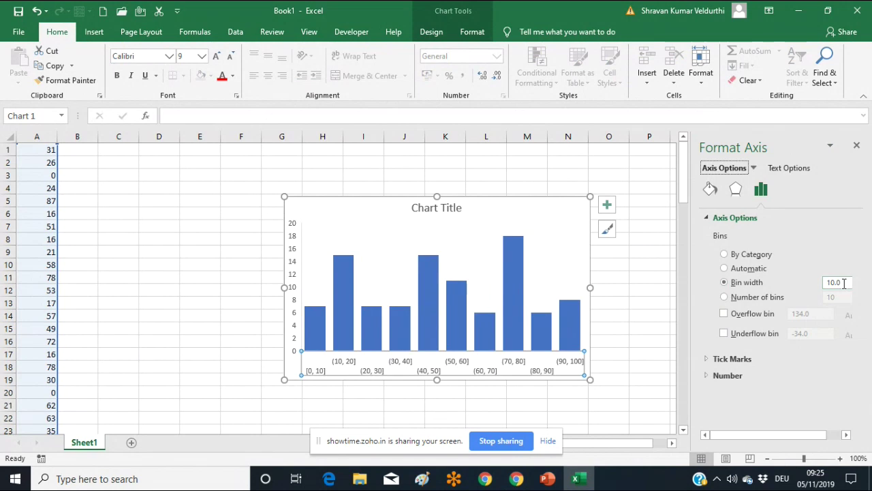
# Step: Set the histogram's bin width to 15 and deselect the chart
pyautogui.click(844, 283)
pyautogui.doubleClick(843, 283)
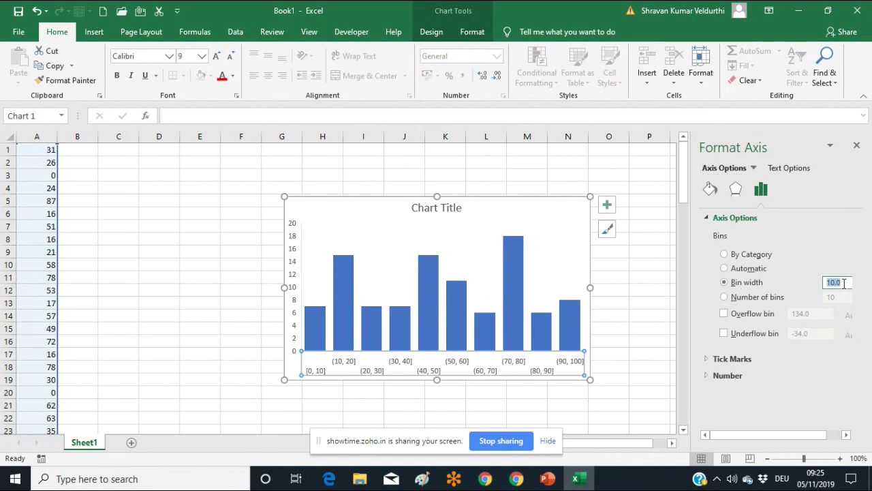
pyautogui.write('15')
pyautogui.press('Return')
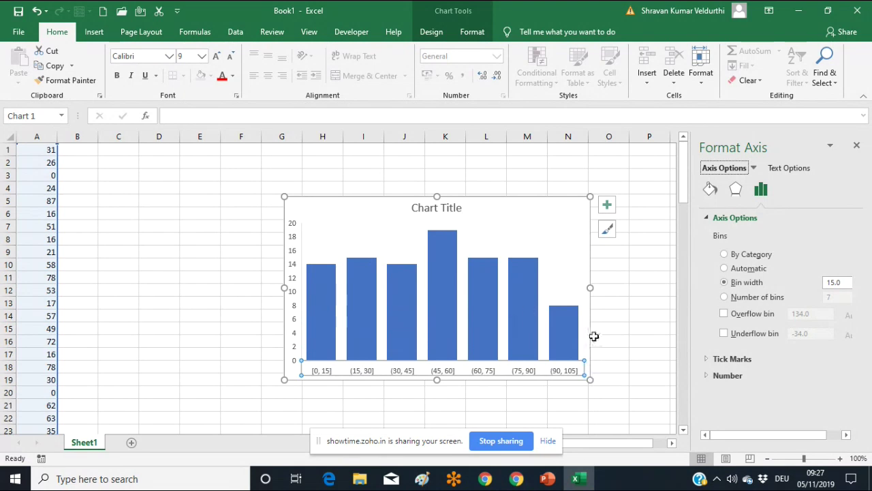
pyautogui.click(633, 313)
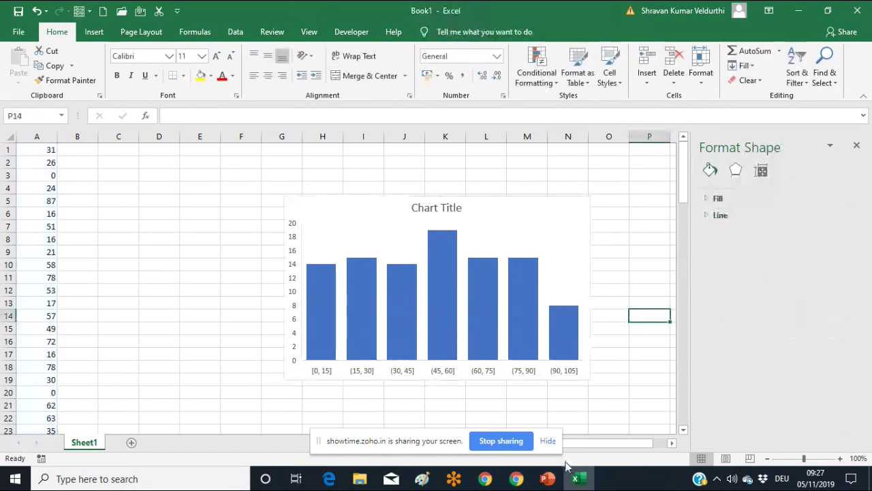
# Step: Switch to Chrome and search the web in a new tab for "normal distribution datasets in excel"
pyautogui.moveTo(577, 479)
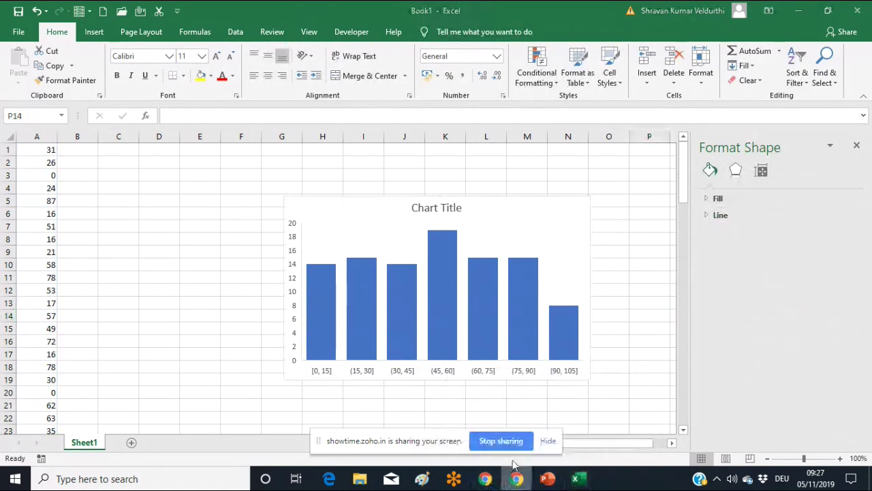
pyautogui.click(485, 477)
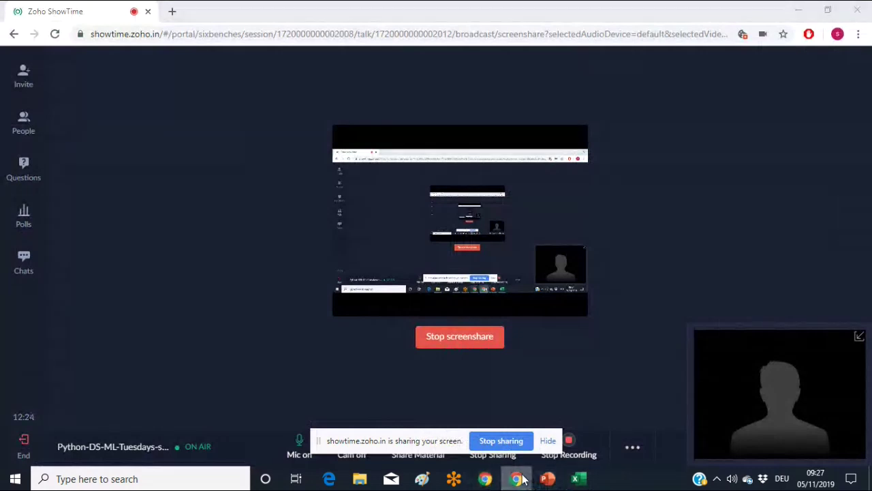
pyautogui.click(171, 12)
pyautogui.click(187, 36)
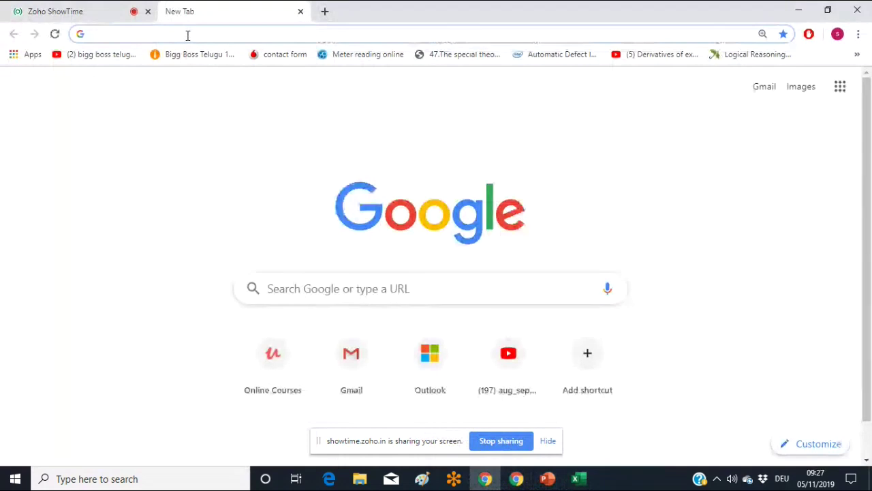
pyautogui.write('na')
pyautogui.press('BackSpace')
pyautogui.write('ormal ')
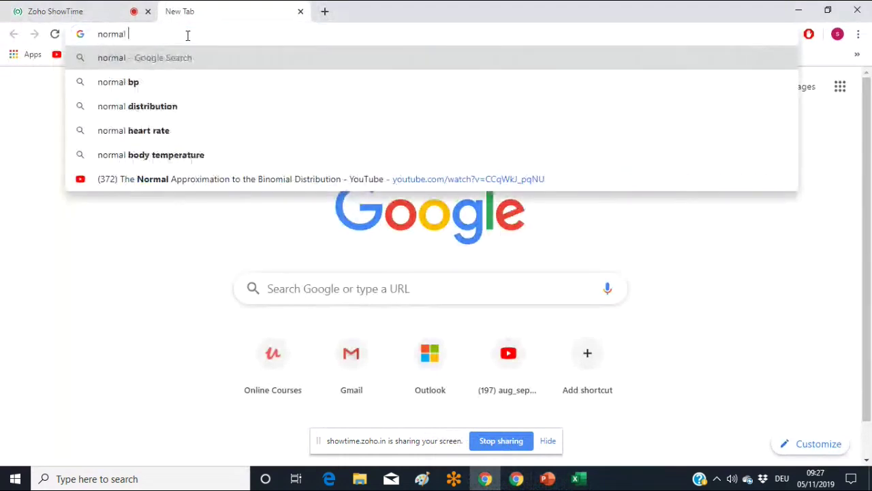
pyautogui.write('distribution ')
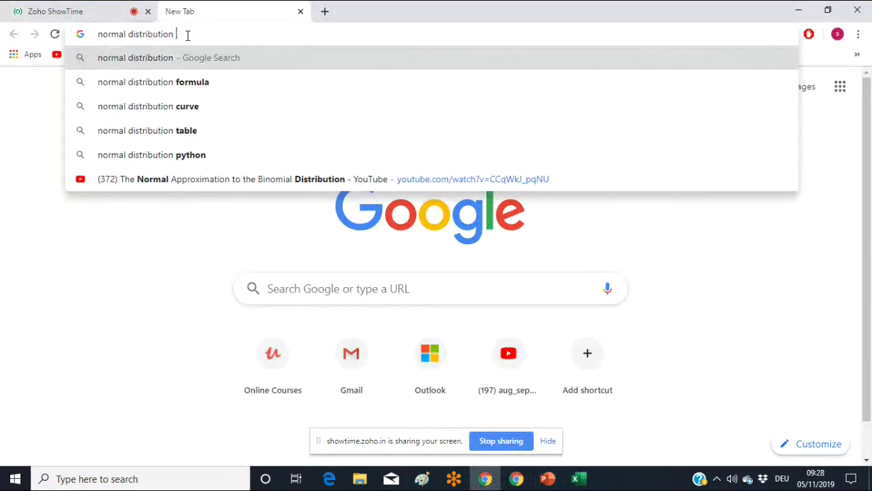
pyautogui.write('data')
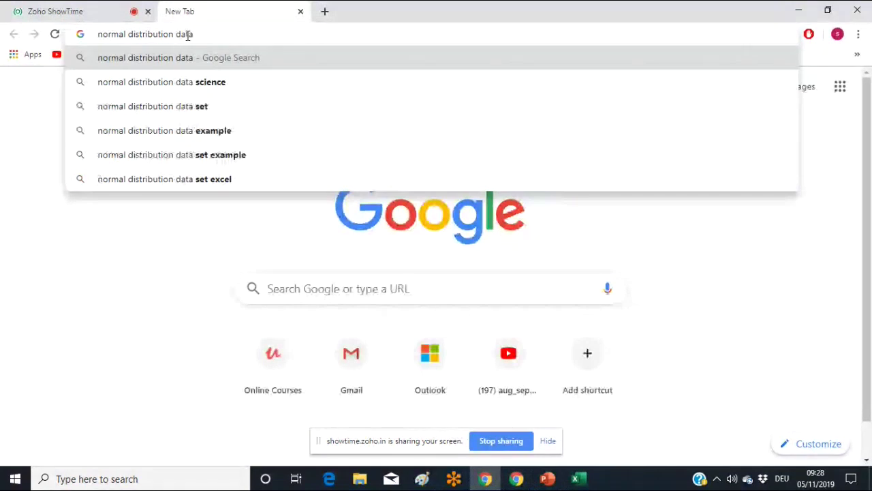
pyautogui.write('sets')
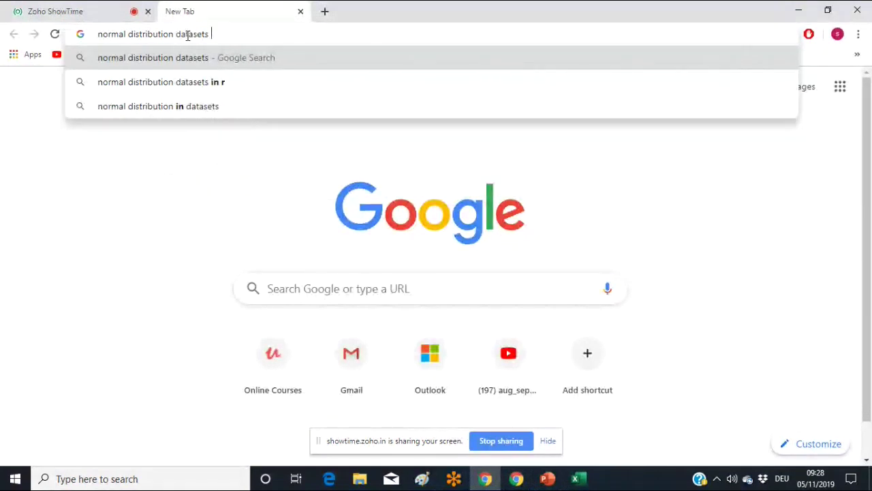
pyautogui.write(' in e')
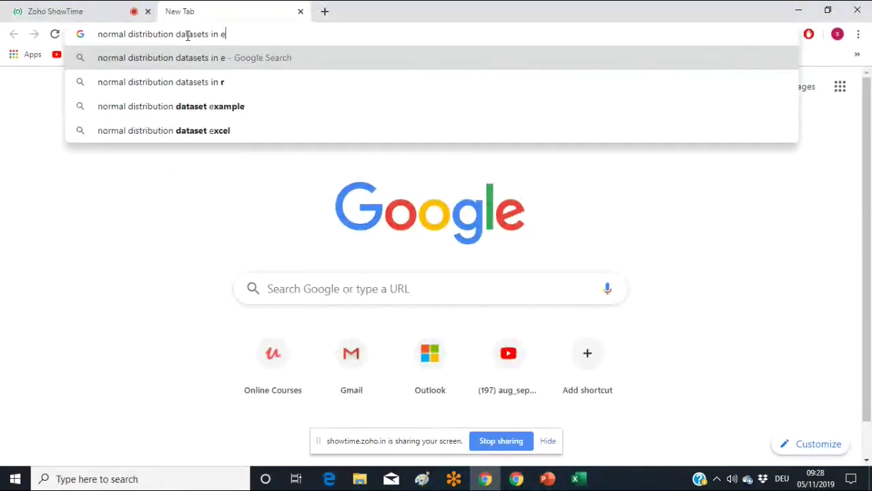
pyautogui.write('xcel')
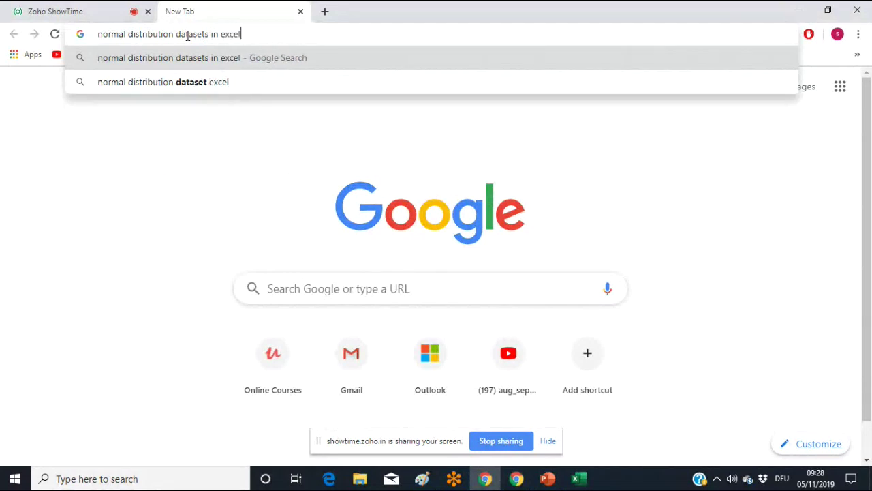
pyautogui.press('Return')
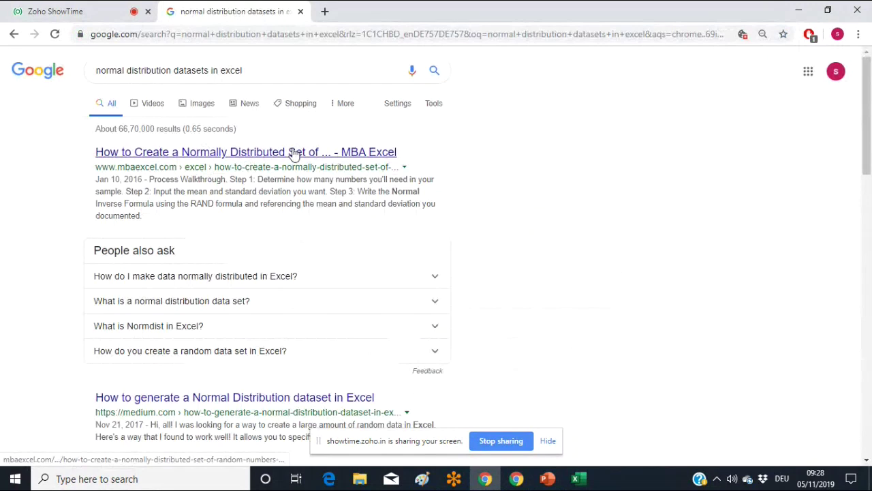
# Step: Read the Medium article on generating a normal distribution dataset in Excel, briefly open its generatedata.com link, and return to the article
pyautogui.click(347, 402)
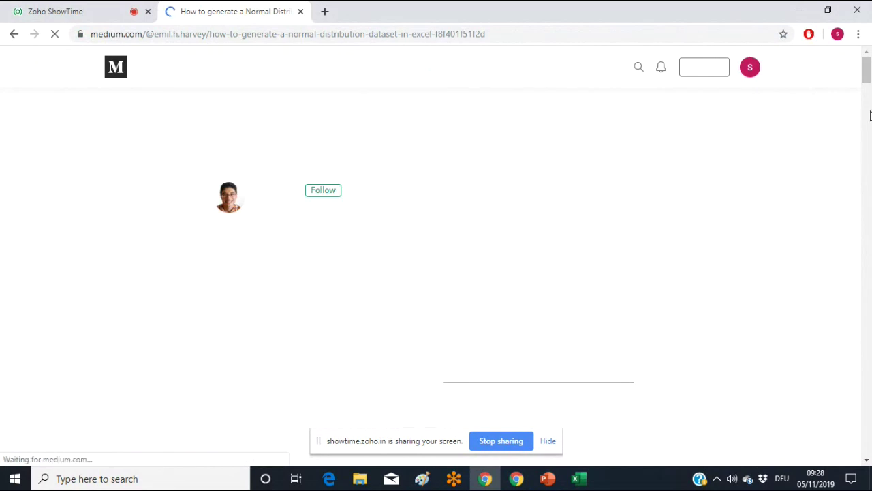
pyautogui.moveTo(866, 80); pyautogui.dragTo(867, 120)
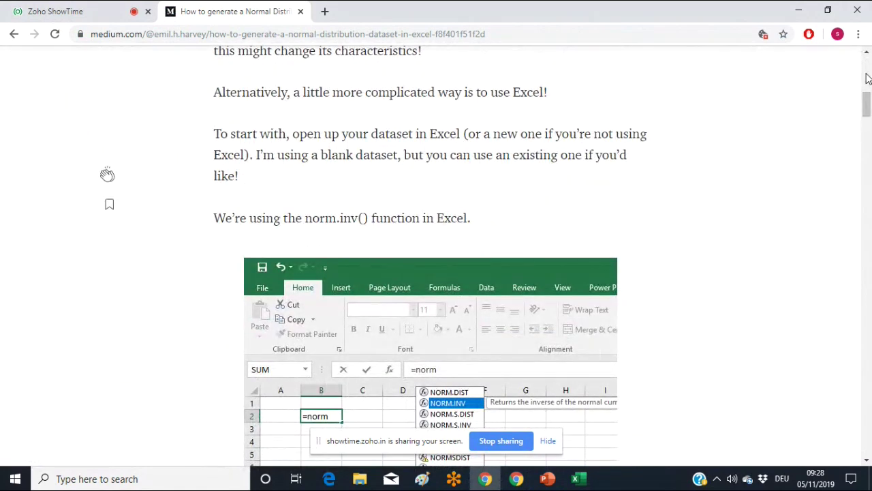
pyautogui.moveTo(866, 101); pyautogui.dragTo(866, 134)
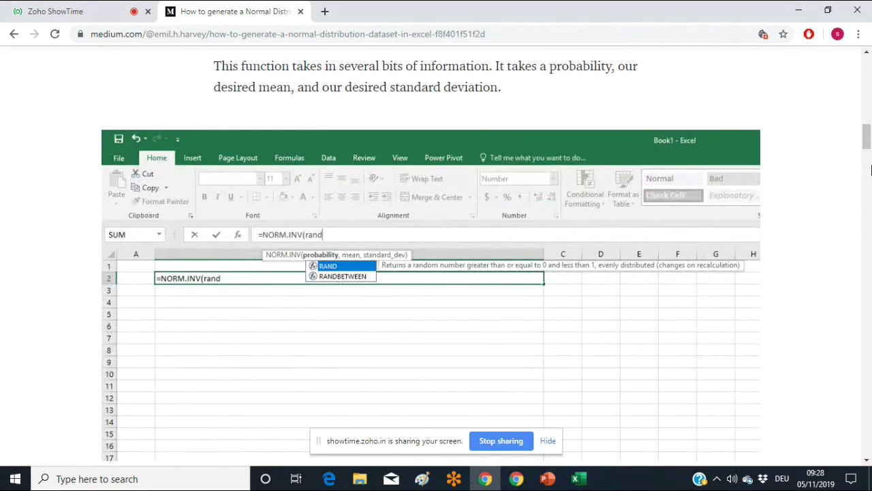
pyautogui.moveTo(867, 140); pyautogui.dragTo(867, 77)
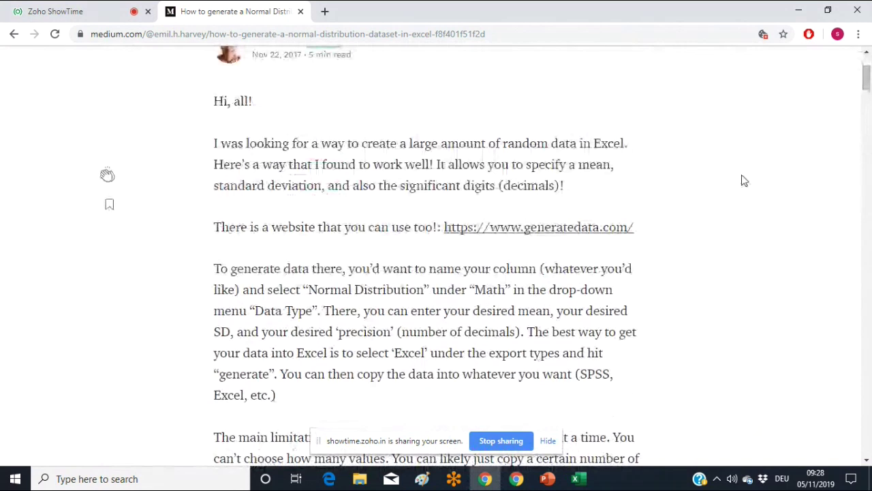
pyautogui.click(603, 235)
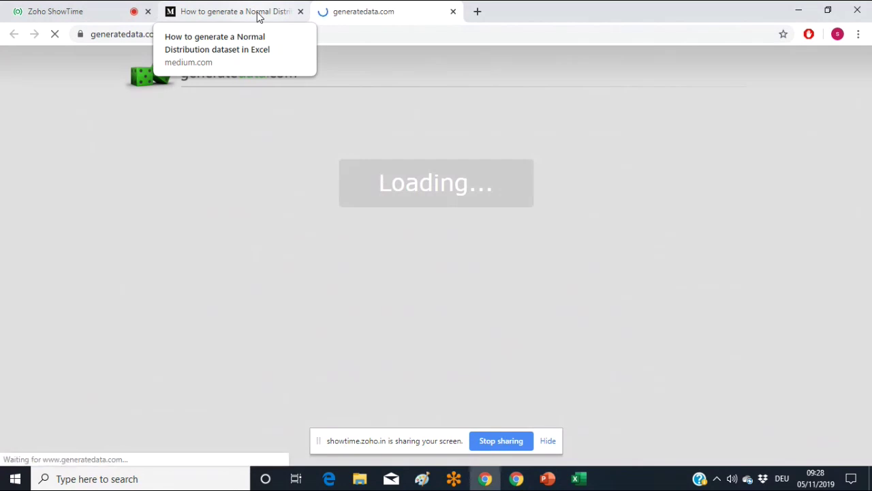
pyautogui.click(258, 16)
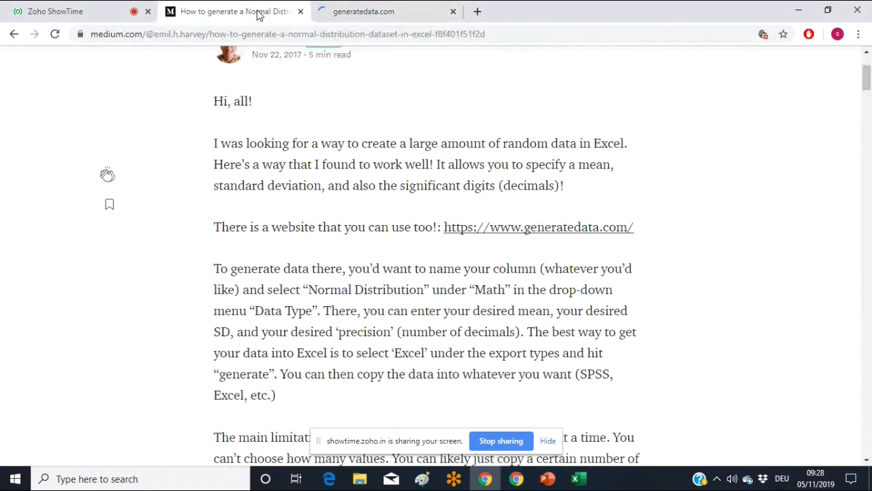
# Step: Open the Databison article on generating a normal distribution sample set from the search results and copy its example formula NORMINV(RAND(), 10, 50)
pyautogui.click(15, 34)
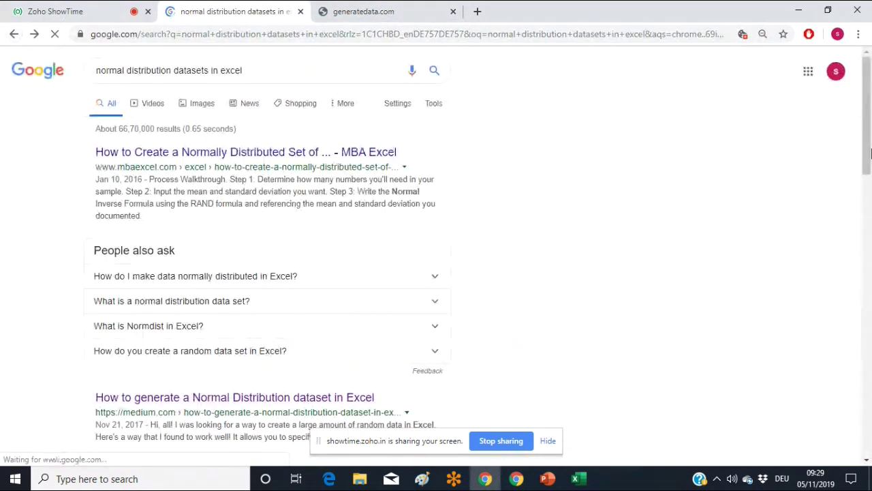
pyautogui.moveTo(866, 154); pyautogui.dragTo(862, 265)
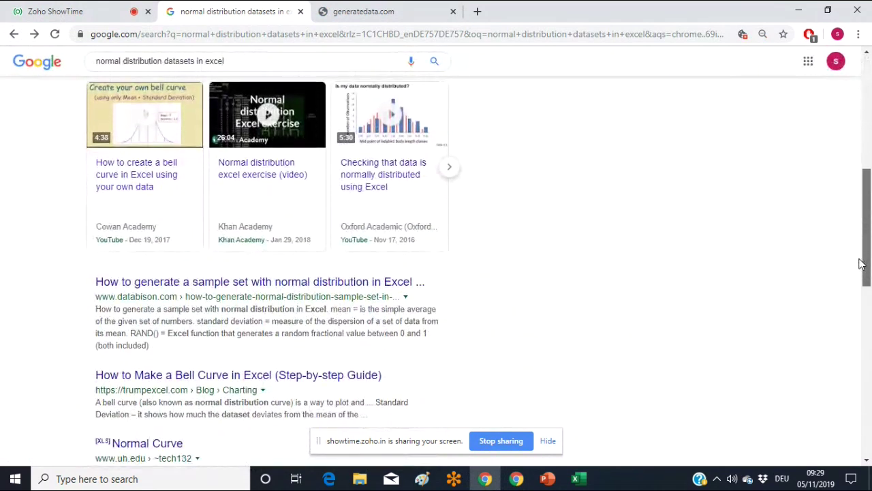
pyautogui.click(387, 281)
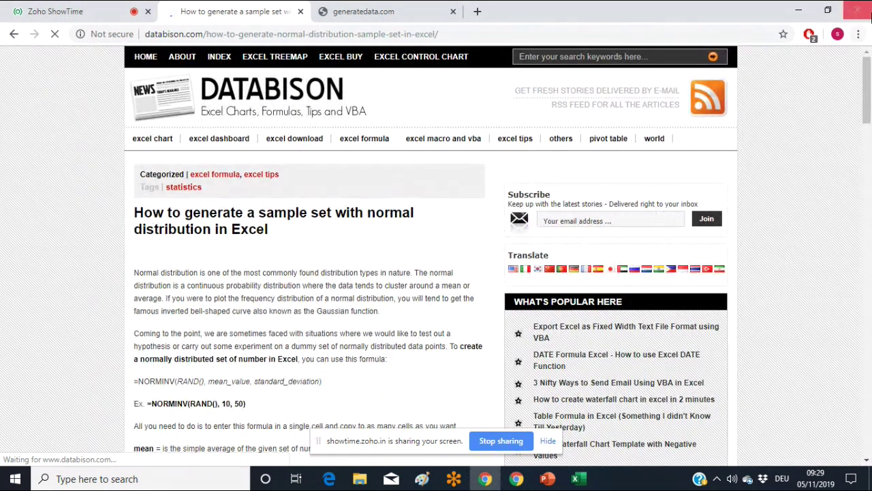
pyautogui.scroll(-1, 867, 83)
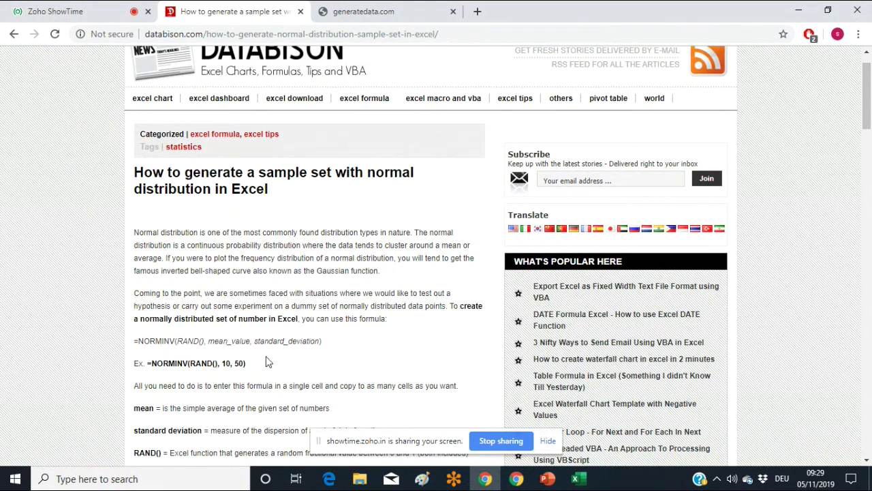
pyautogui.moveTo(247, 364); pyautogui.dragTo(154, 365)
pyautogui.hotkey('ctrl', 'c')
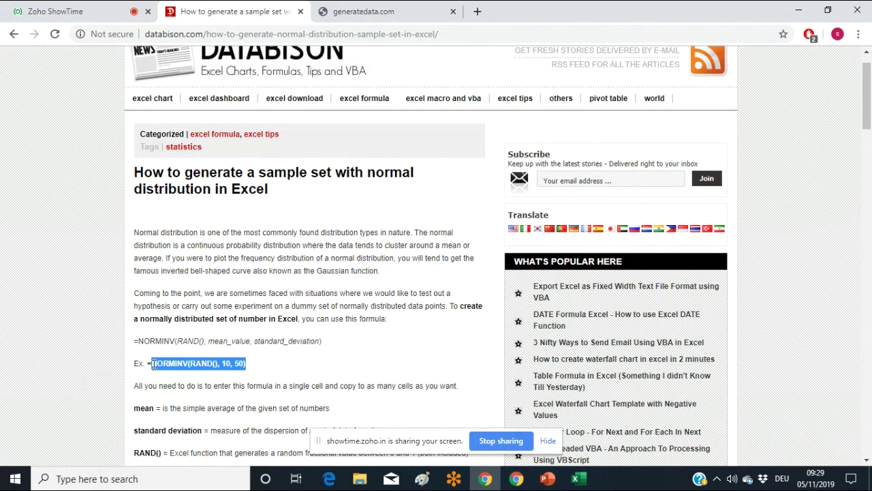
# Step: Switch to the Excel workbook and enter the copied formula =NORMINV(RAND(), 10, 50) in cell B1
pyautogui.click(584, 480)
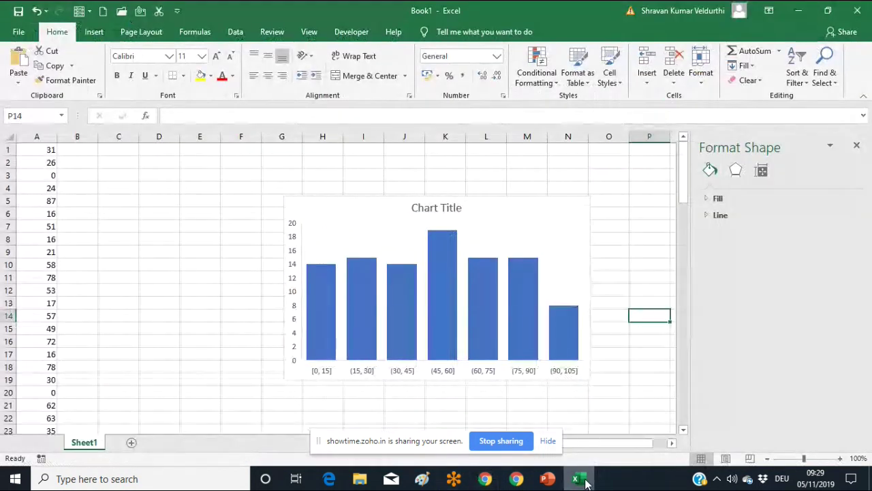
pyautogui.click(85, 150)
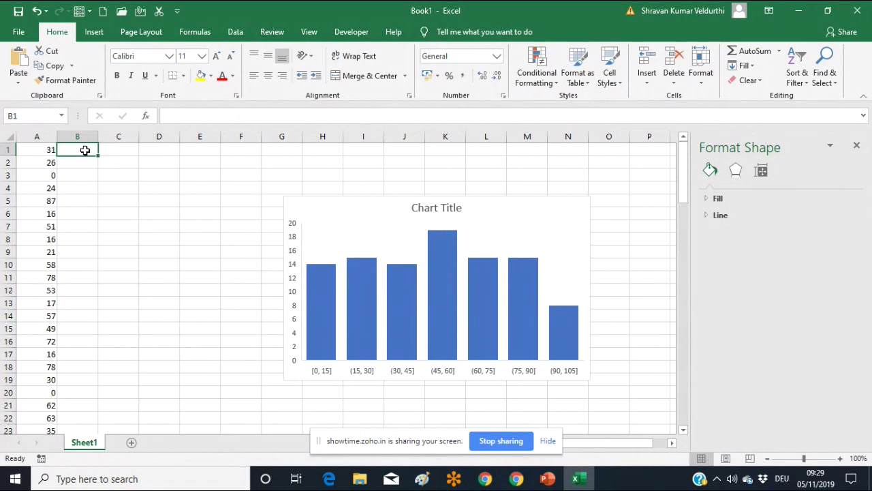
pyautogui.write('=')
pyautogui.hotkey('ctrl', 'v')
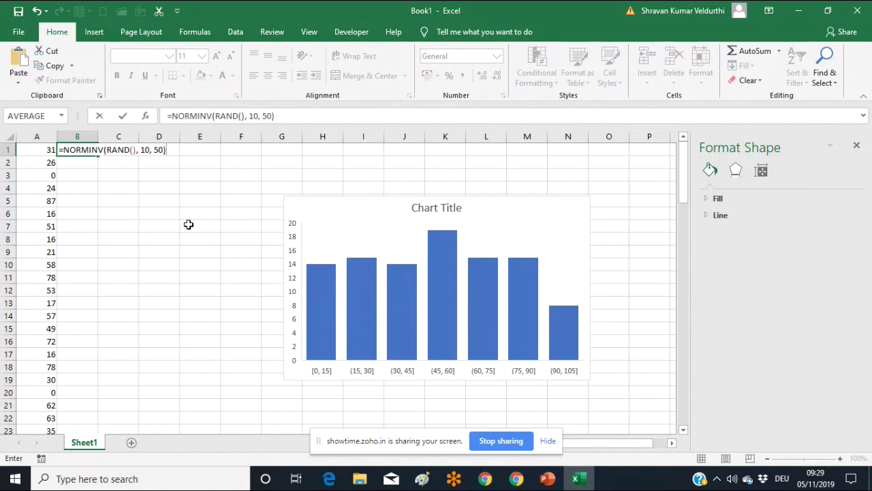
pyautogui.press('Return')
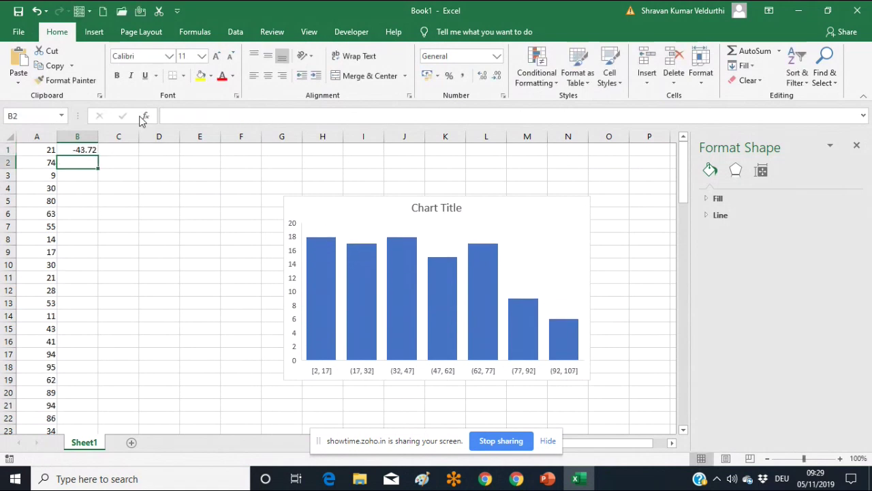
# Step: Fill the NORMINV formula from B1 down to B100
pyautogui.click(89, 151)
pyautogui.moveTo(98, 156); pyautogui.dragTo(98, 399)
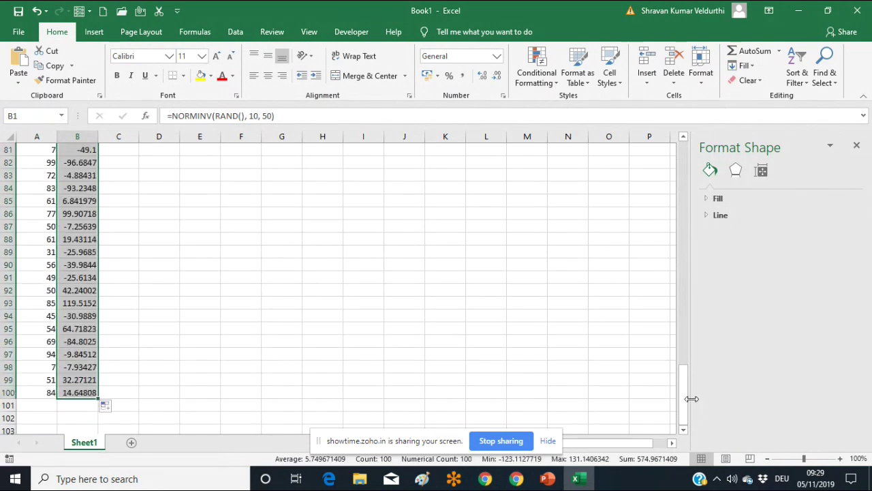
pyautogui.moveTo(685, 401); pyautogui.dragTo(639, 160)
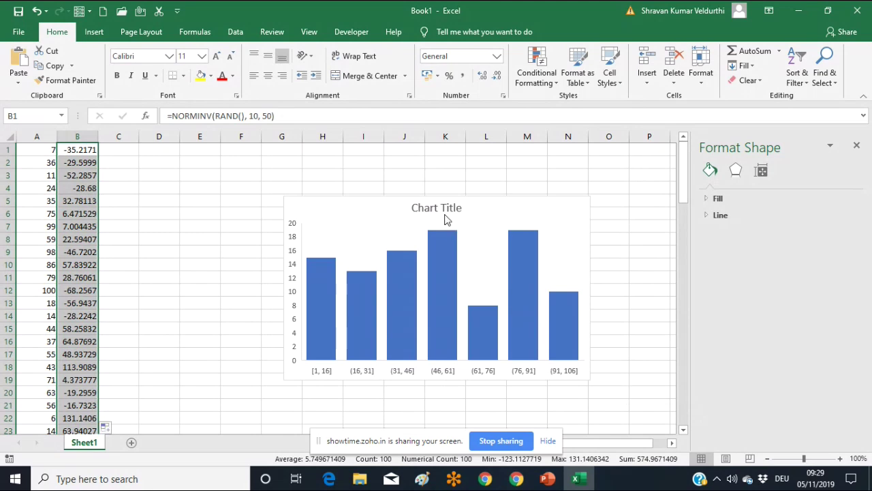
# Step: Delete the existing histogram of the column A numbers
pyautogui.click(359, 227)
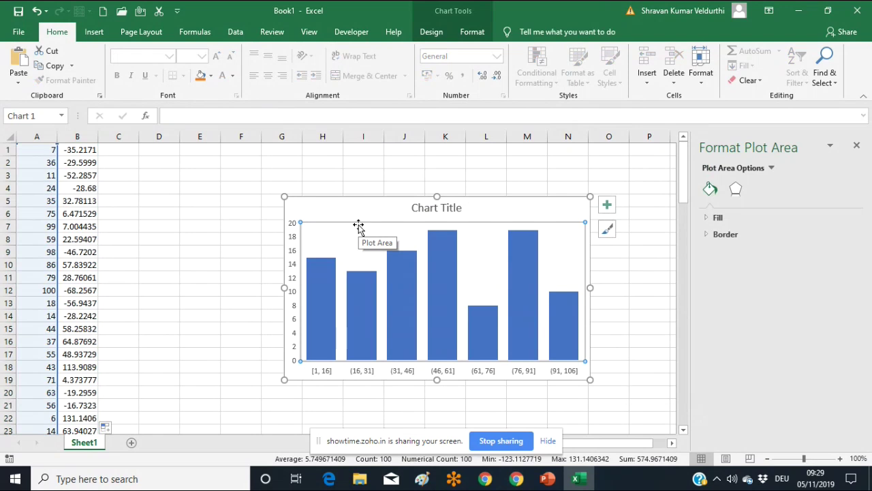
pyautogui.click(363, 217)
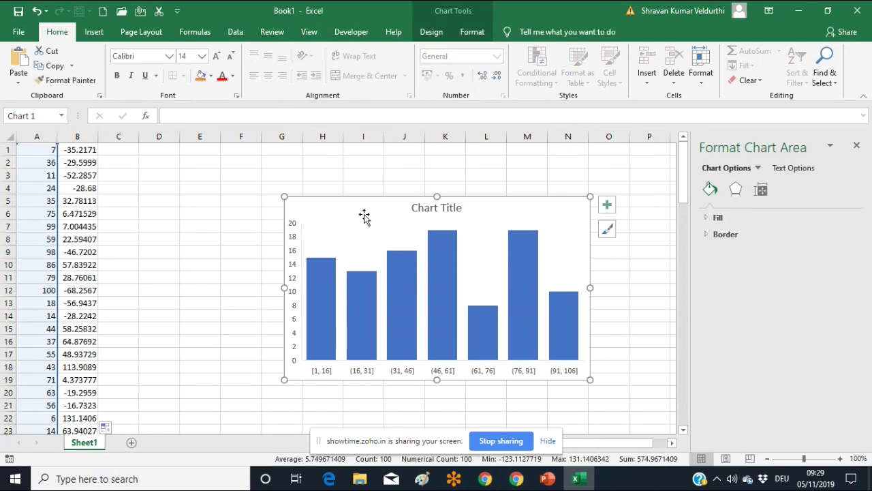
pyautogui.press('Delete')
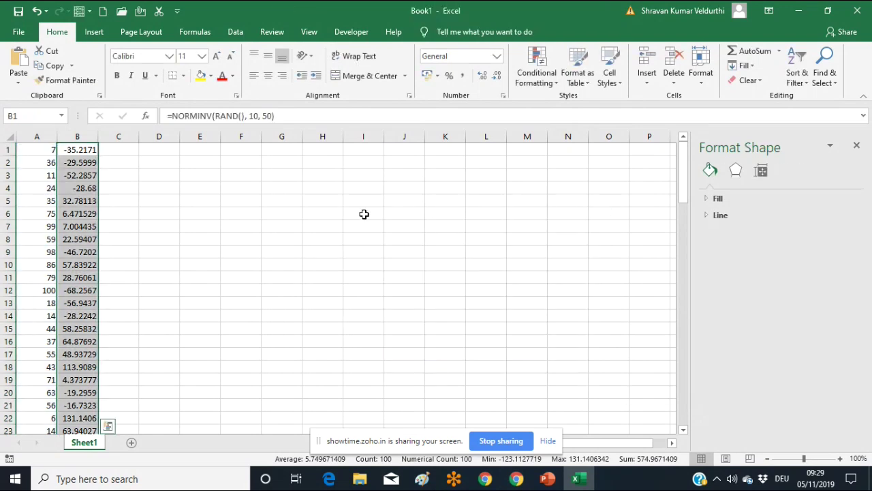
# Step: Insert a histogram of the values in B1:B100 and select cell B1
pyautogui.click(235, 32)
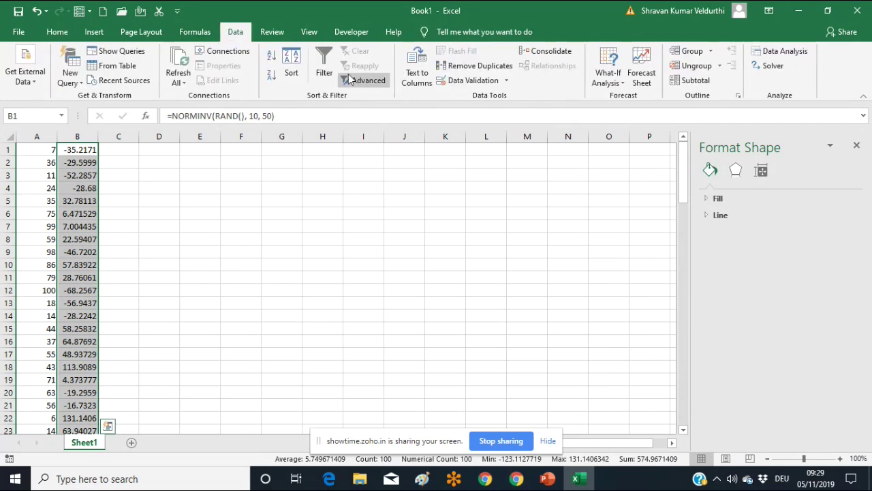
pyautogui.click(92, 32)
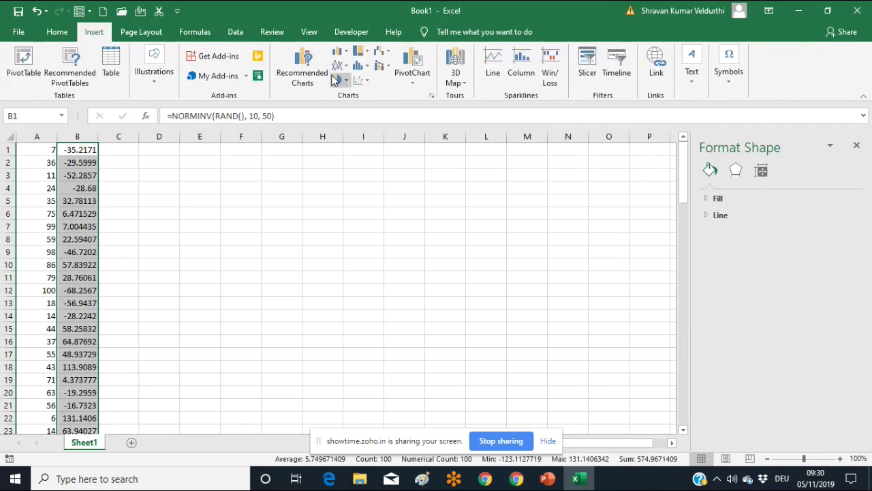
pyautogui.click(366, 68)
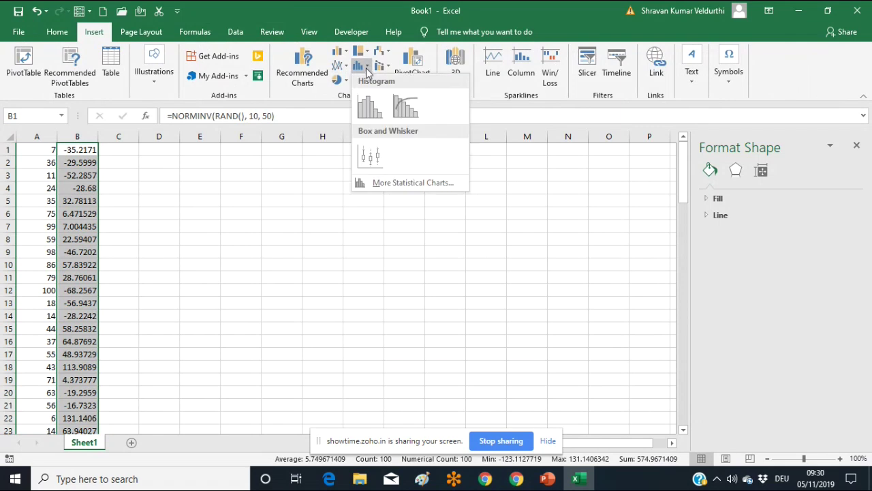
pyautogui.click(369, 107)
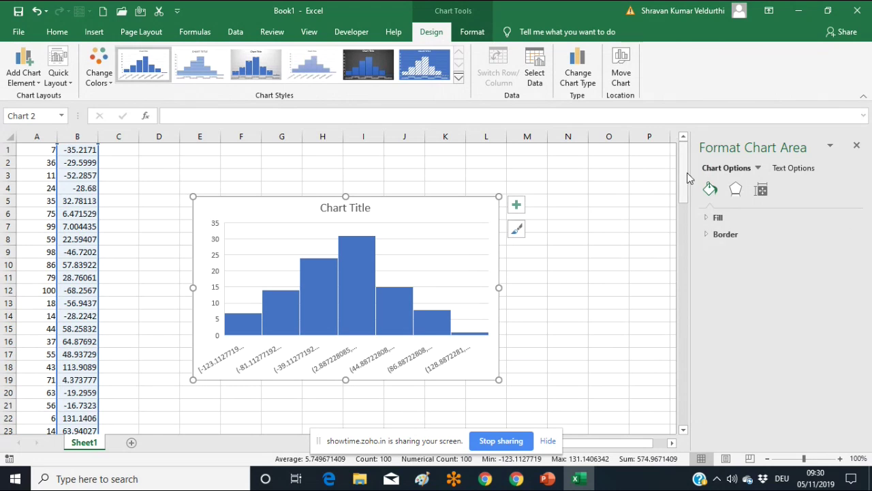
pyautogui.click(83, 150)
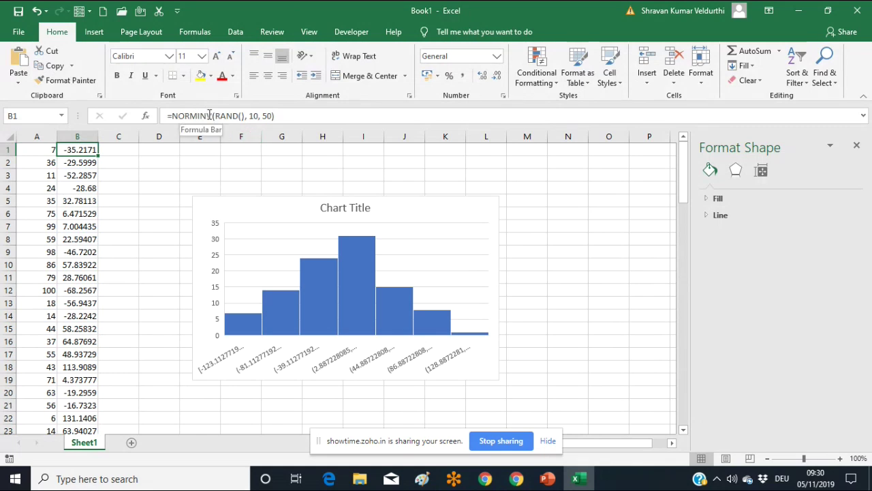
# Step: Inspect the mean argument of the NORMINV formula in cell B1 without keeping any edit
pyautogui.click(258, 116)
pyautogui.moveTo(258, 116); pyautogui.dragTo(250, 116)
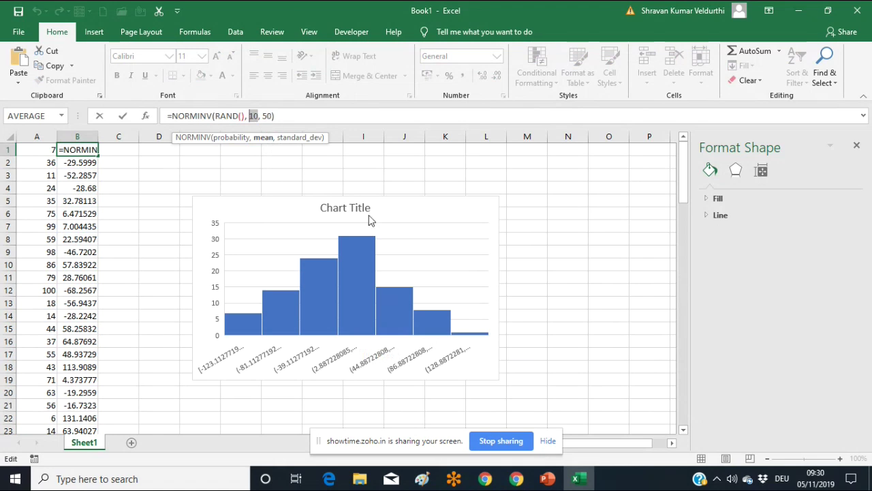
pyautogui.click(557, 292)
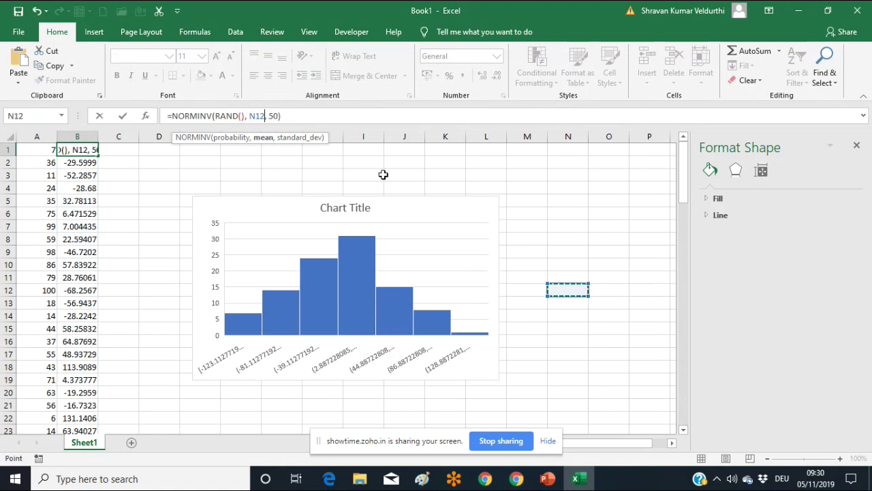
pyautogui.press('Escape')
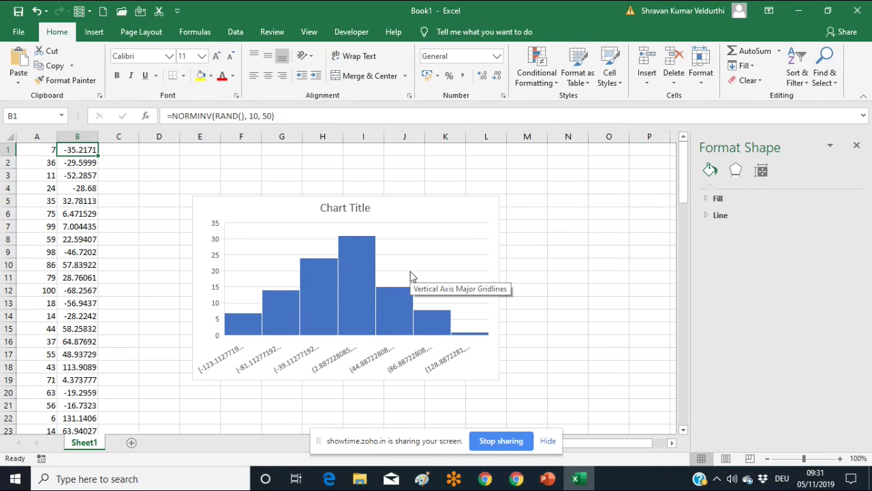
pyautogui.click(563, 185)
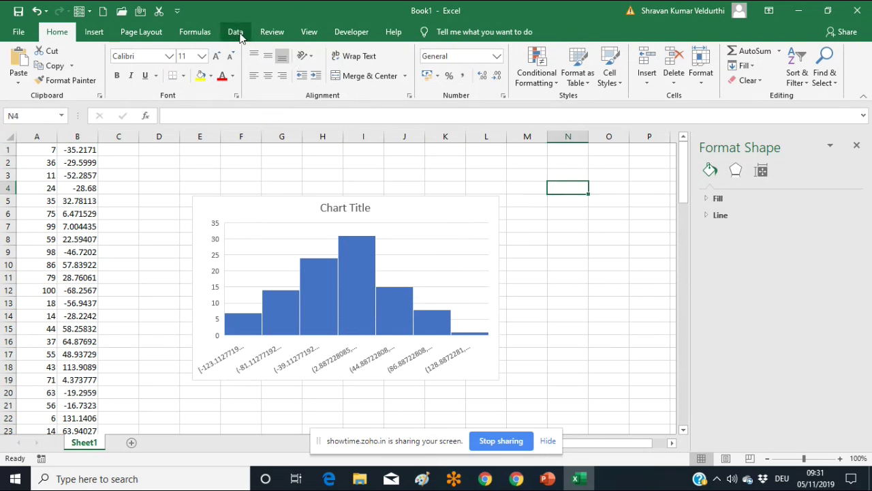
pyautogui.click(95, 32)
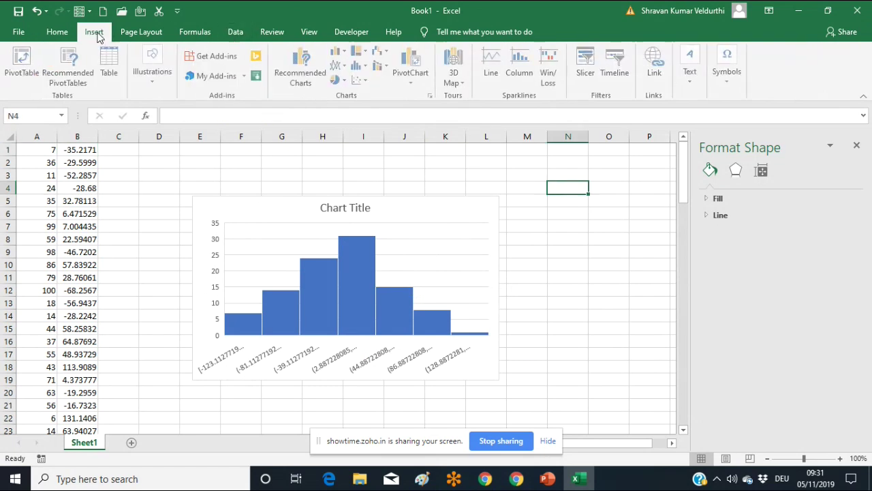
pyautogui.click(365, 69)
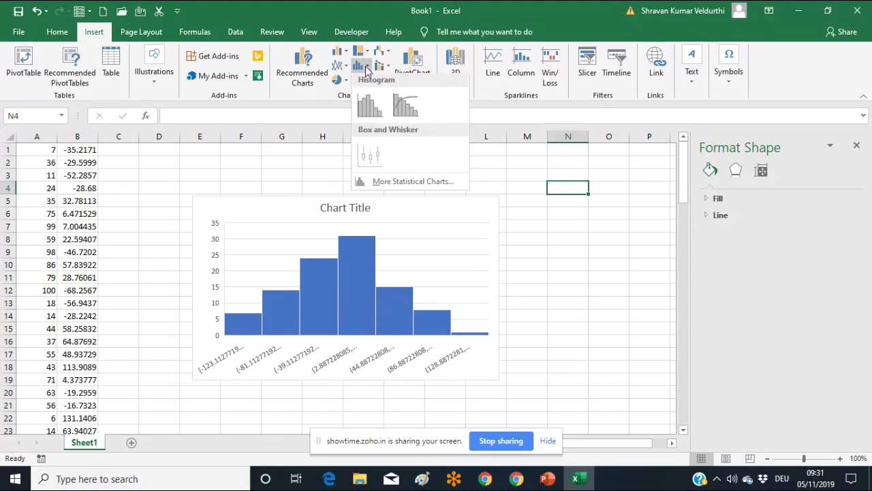
pyautogui.click(367, 156)
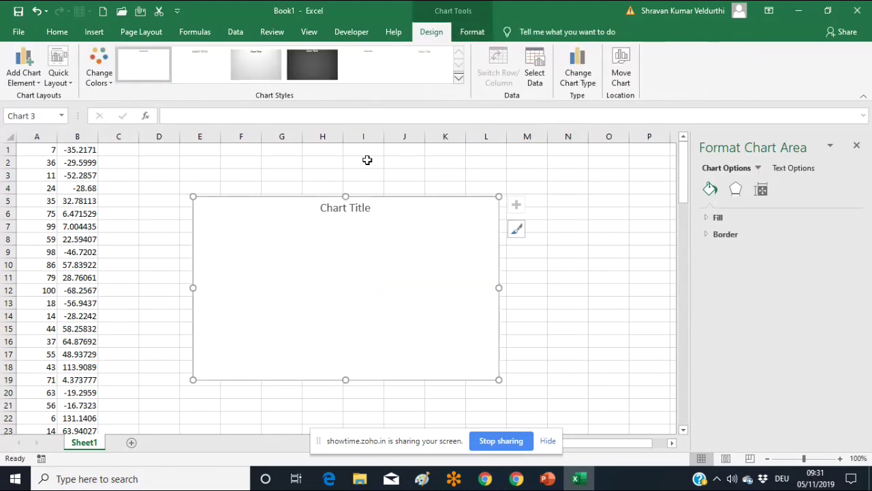
pyautogui.click(362, 285)
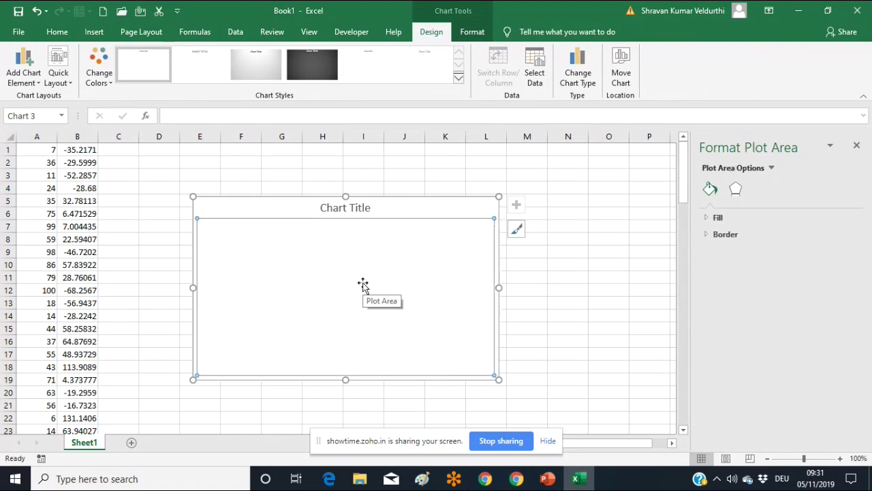
pyautogui.click(428, 263)
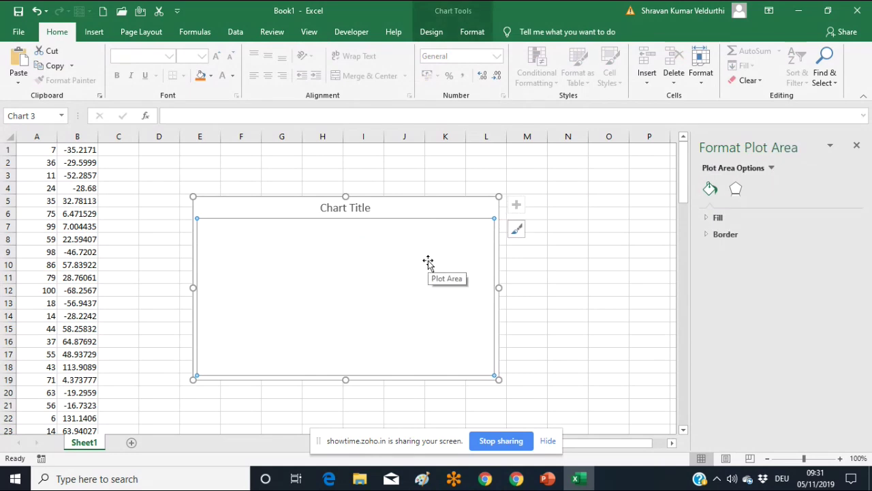
pyautogui.click(457, 206)
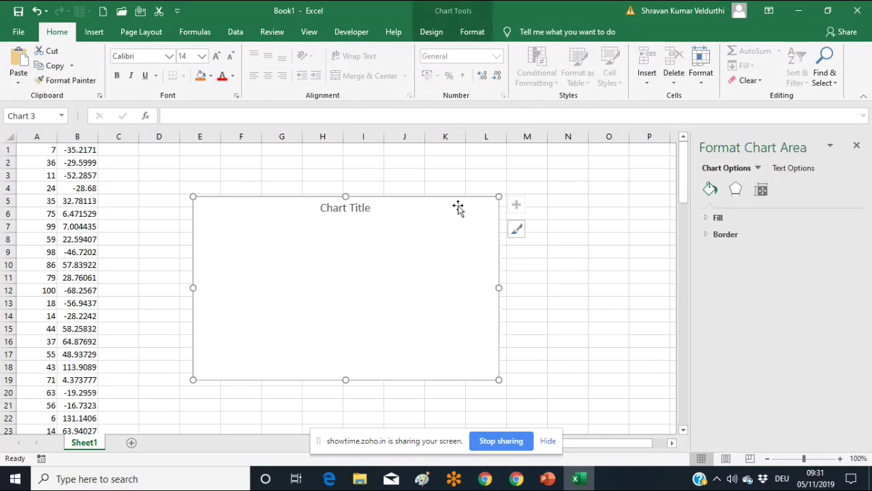
# Step: Insert a box and whisker chart of the normally distributed values in B1:B100
pyautogui.click(81, 151)
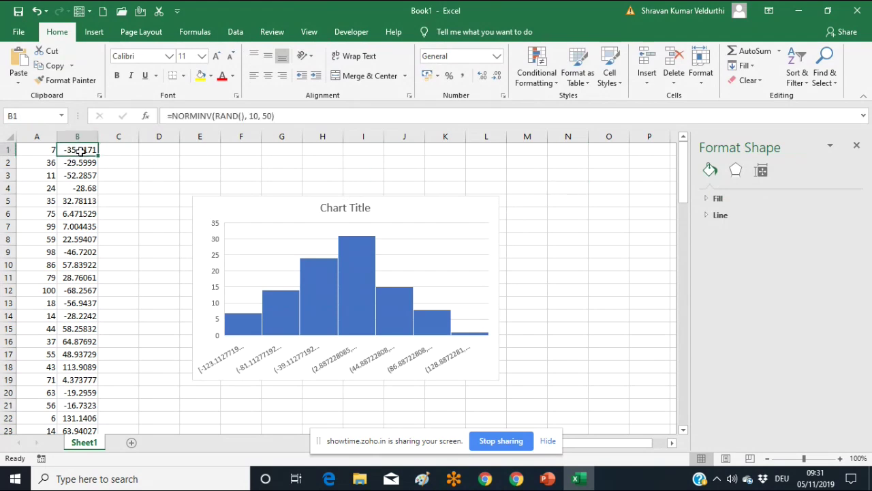
pyautogui.hotkey('ctrl', 'shift', 'Down')
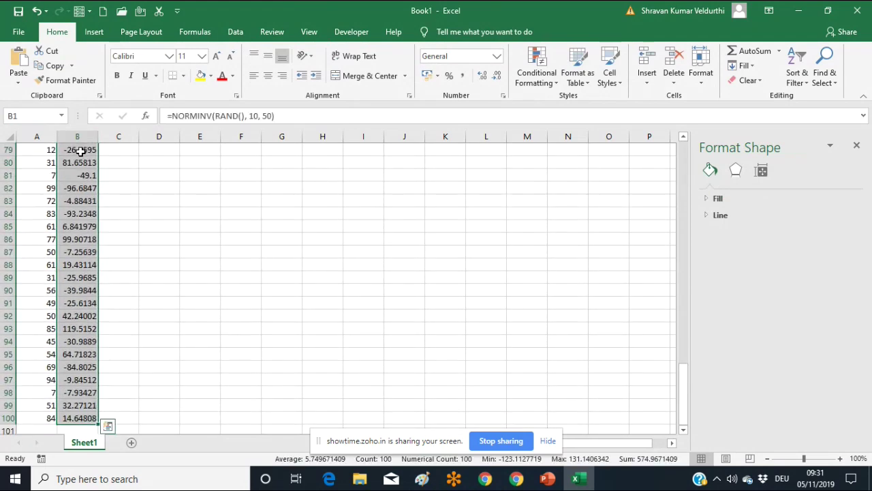
pyautogui.click(94, 32)
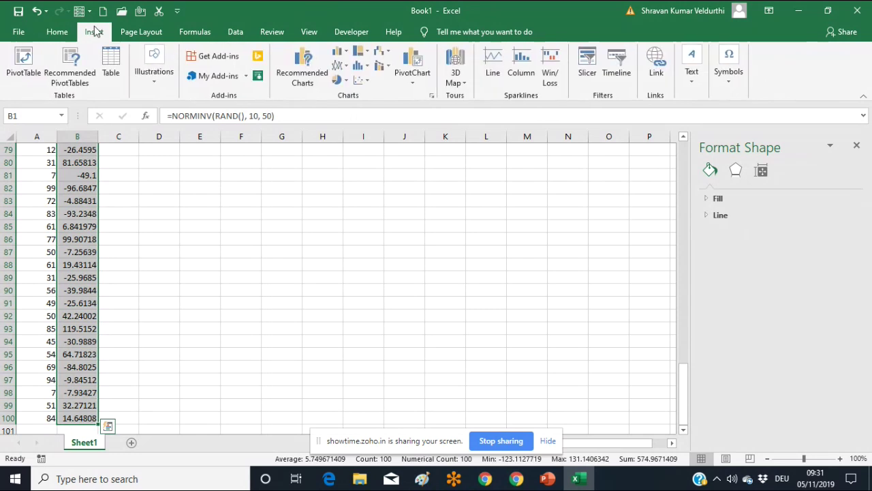
pyautogui.click(359, 66)
pyautogui.click(366, 167)
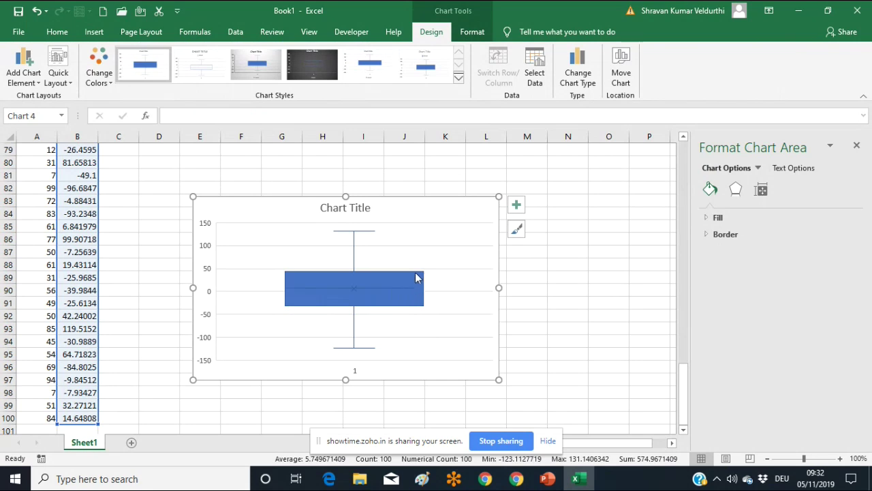
# Step: Examine the box edges, median line and upper and lower whiskers of the column B box plot
pyautogui.moveTo(418, 275)
pyautogui.moveTo(414, 310)
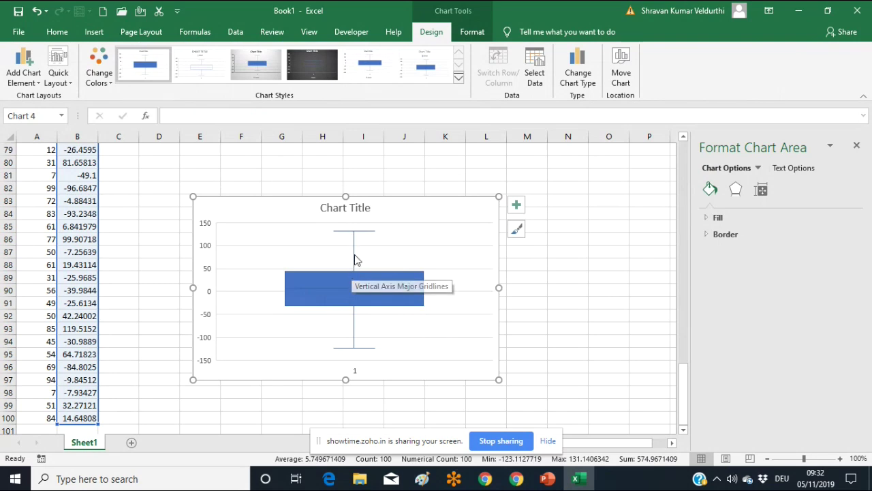
pyautogui.moveTo(355, 274)
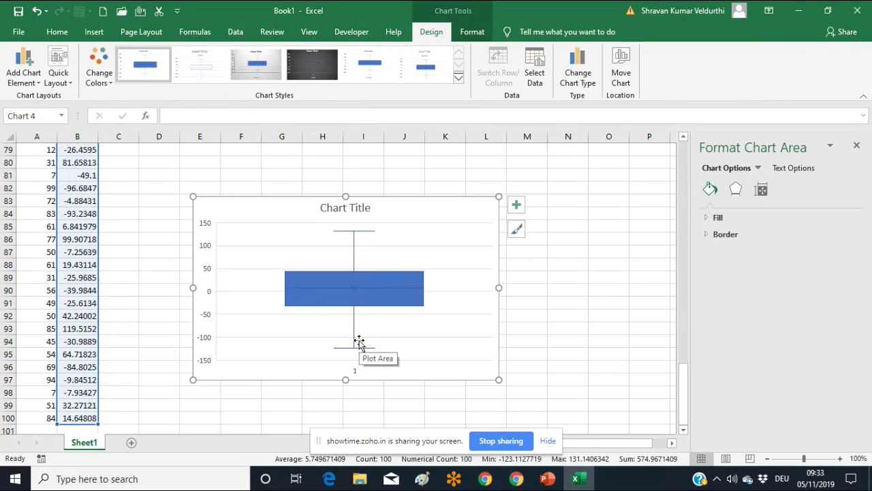
pyautogui.moveTo(368, 289)
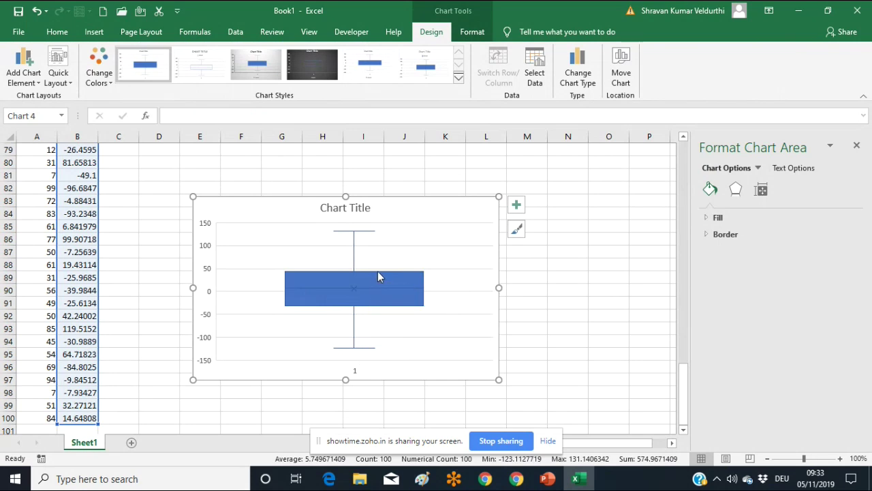
pyautogui.moveTo(378, 276)
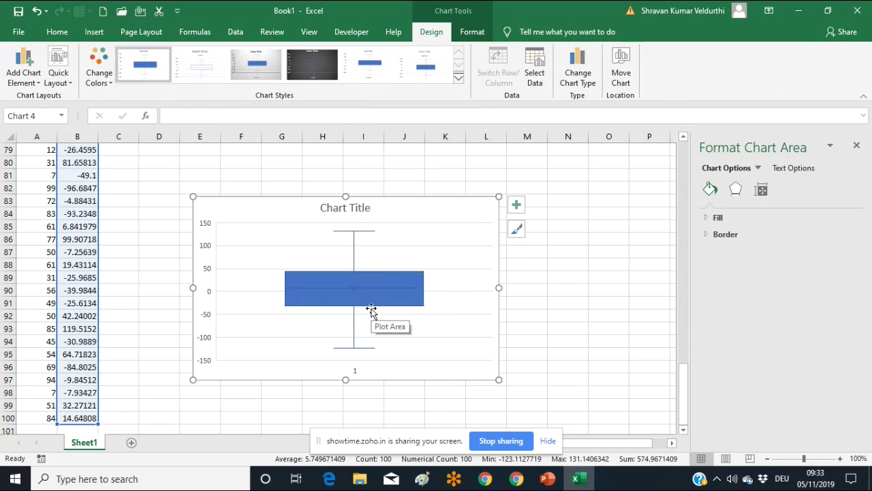
pyautogui.moveTo(354, 254)
pyautogui.moveTo(354, 319)
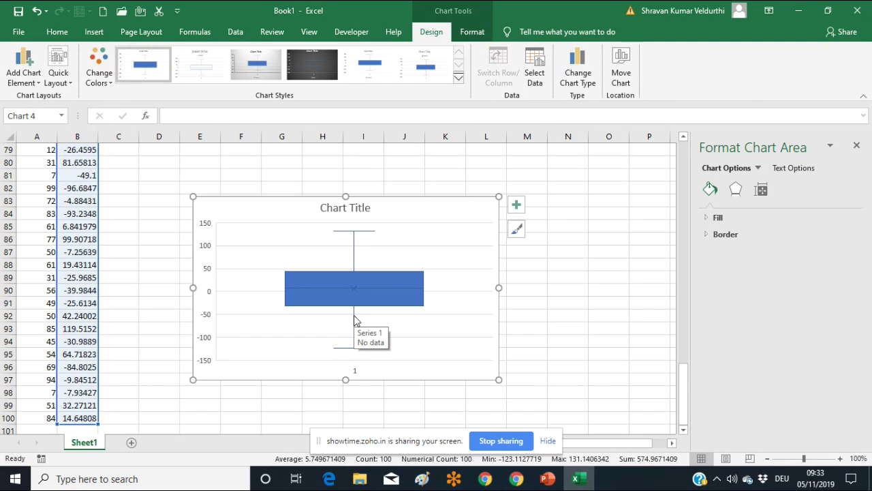
pyautogui.click(568, 240)
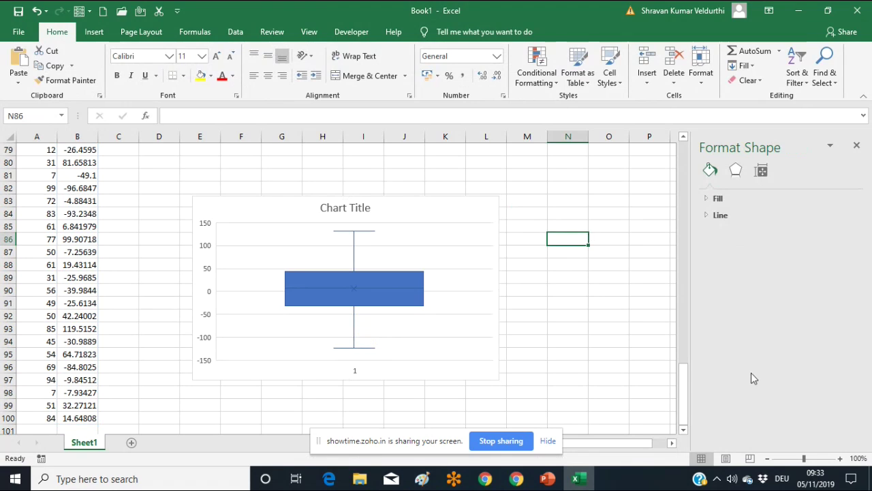
# Step: Insert a box and whisker chart of the random numbers in A1:A100
pyautogui.moveTo(683, 379); pyautogui.dragTo(697, 137)
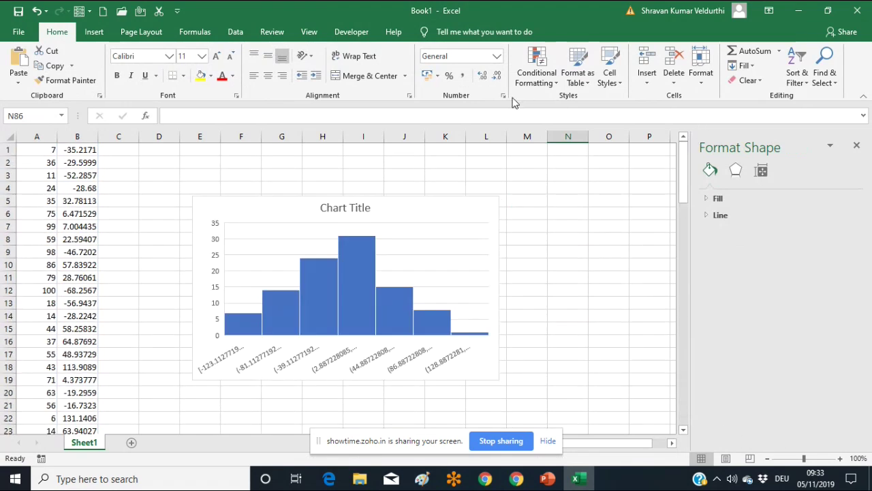
pyautogui.click(45, 151)
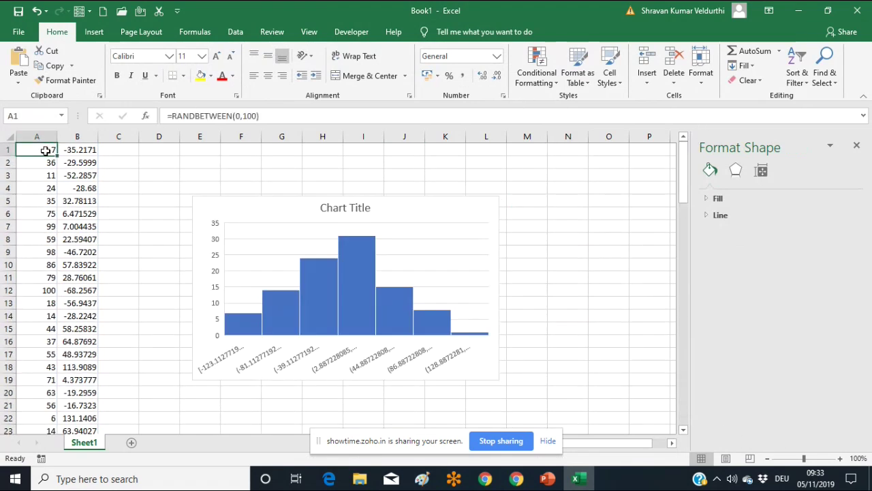
pyautogui.hotkey('ctrl', 'shift', 'Down')
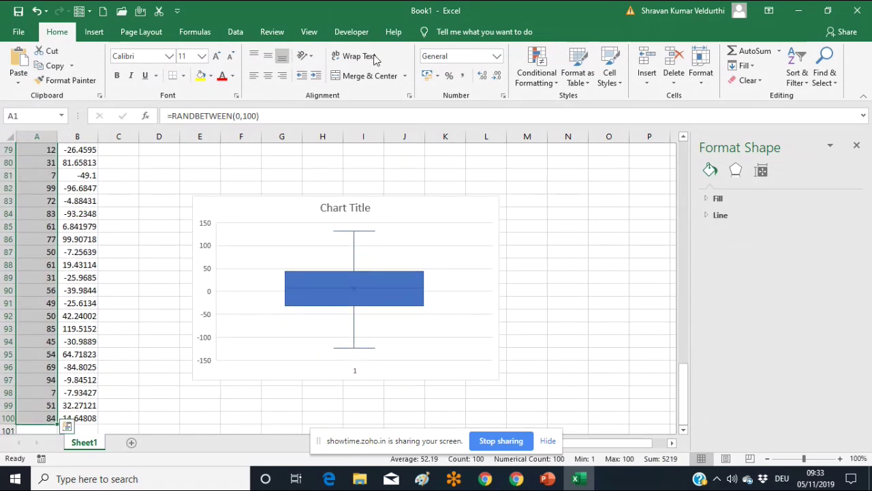
pyautogui.click(95, 32)
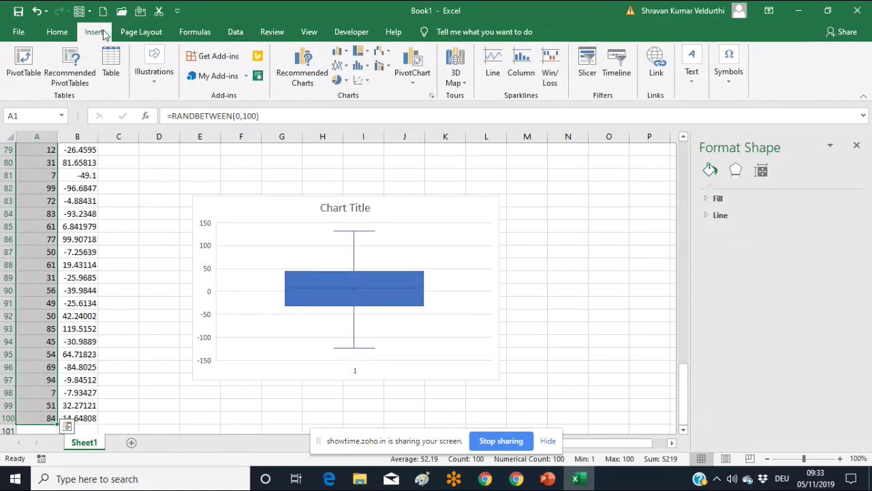
pyautogui.click(358, 65)
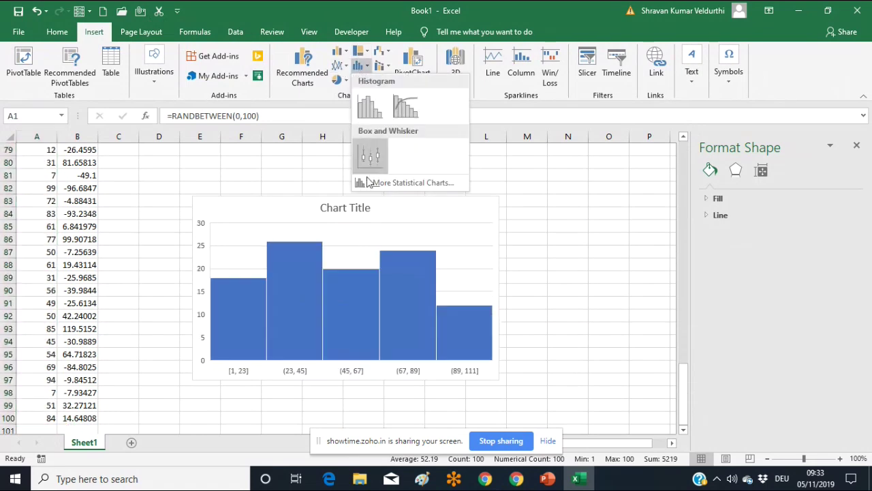
pyautogui.click(368, 158)
# Step: Arrange the two box plots side by side, with the column B chart to the left of the column A chart
pyautogui.moveTo(465, 206); pyautogui.dragTo(625, 296)
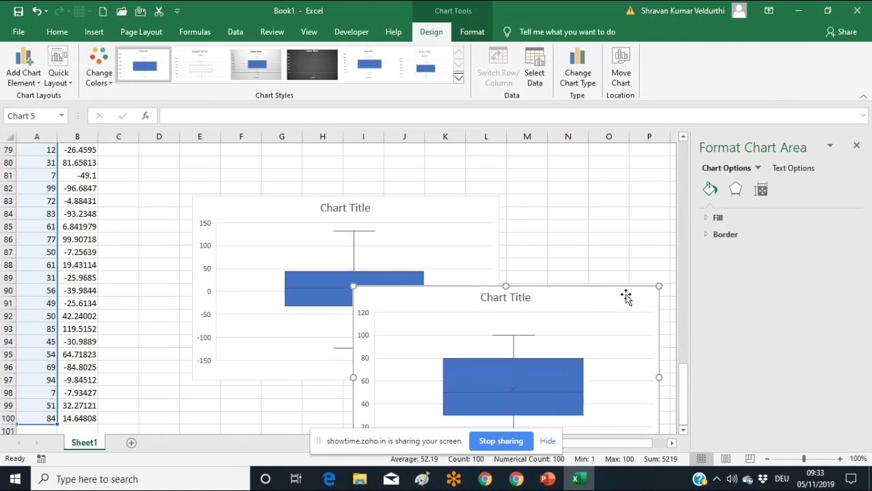
pyautogui.click(389, 206)
pyautogui.moveTo(388, 206); pyautogui.dragTo(325, 192)
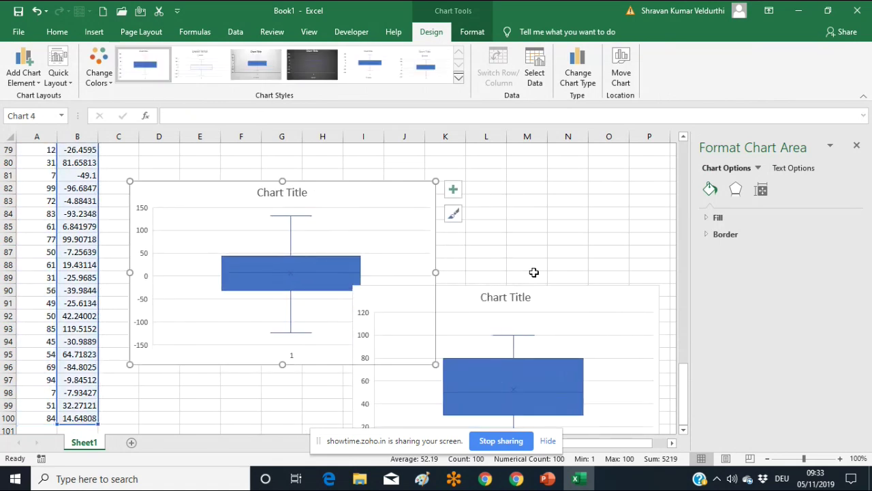
pyautogui.moveTo(546, 294); pyautogui.dragTo(635, 174)
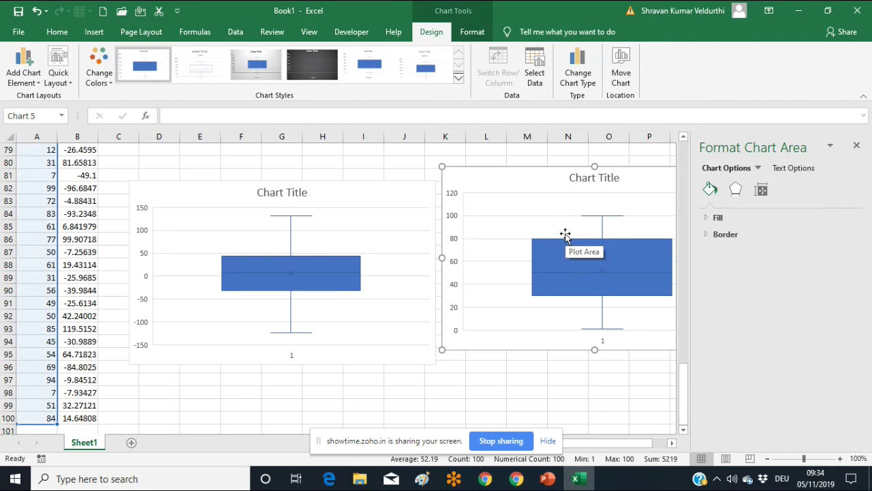
pyautogui.click(385, 191)
pyautogui.moveTo(386, 192); pyautogui.dragTo(365, 183)
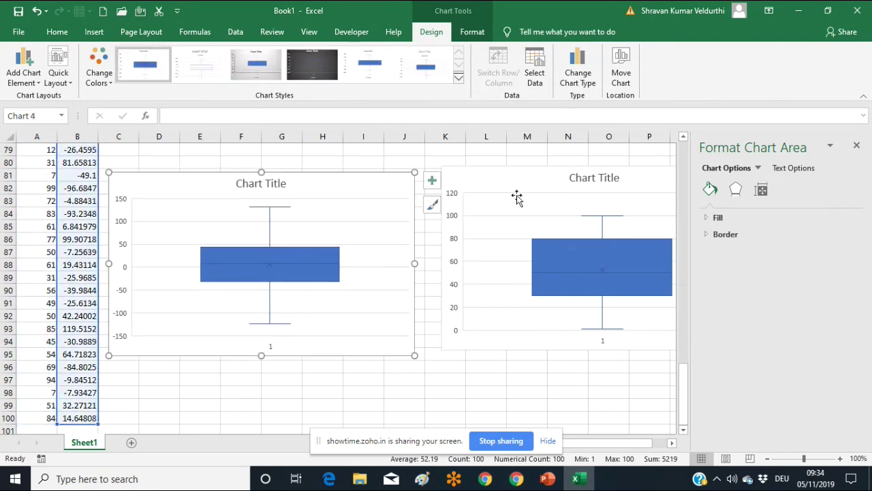
pyautogui.click(522, 182)
pyautogui.moveTo(522, 182); pyautogui.dragTo(507, 186)
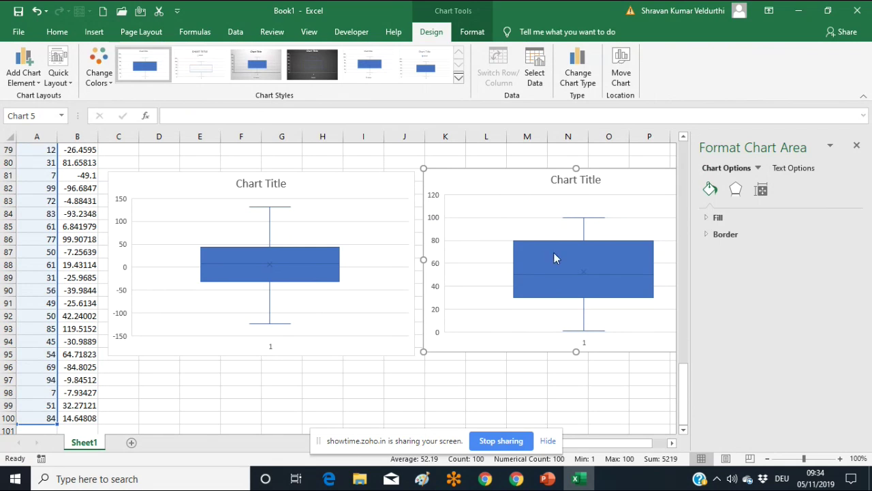
pyautogui.moveTo(375, 184); pyautogui.dragTo(403, 181)
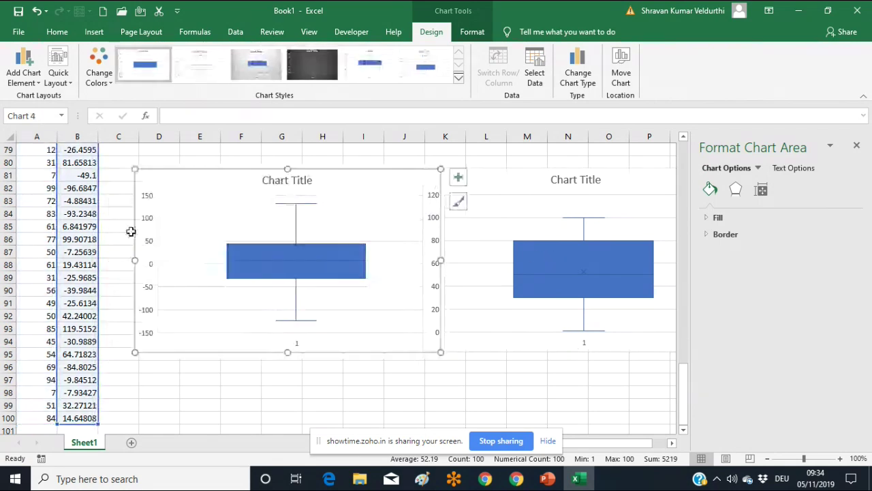
pyautogui.click(376, 442)
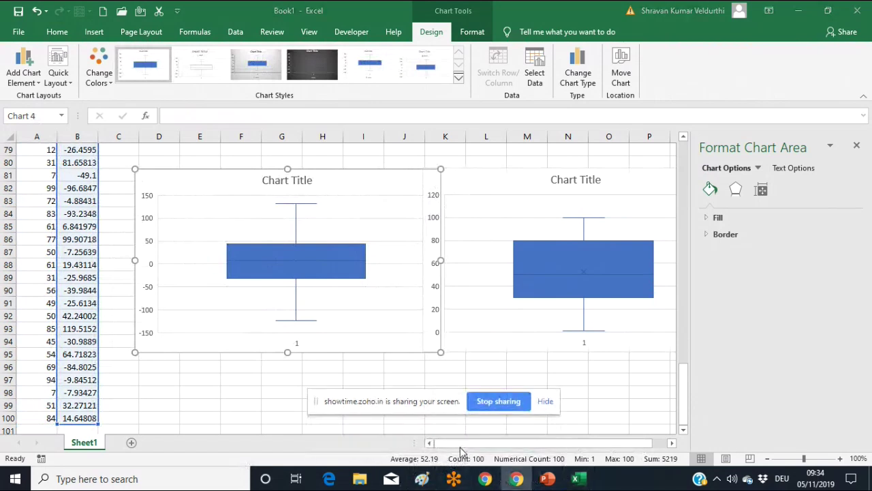
# Step: Replace the random number in cell A93 with 200 to introduce an outlier in the column A data
pyautogui.click(60, 380)
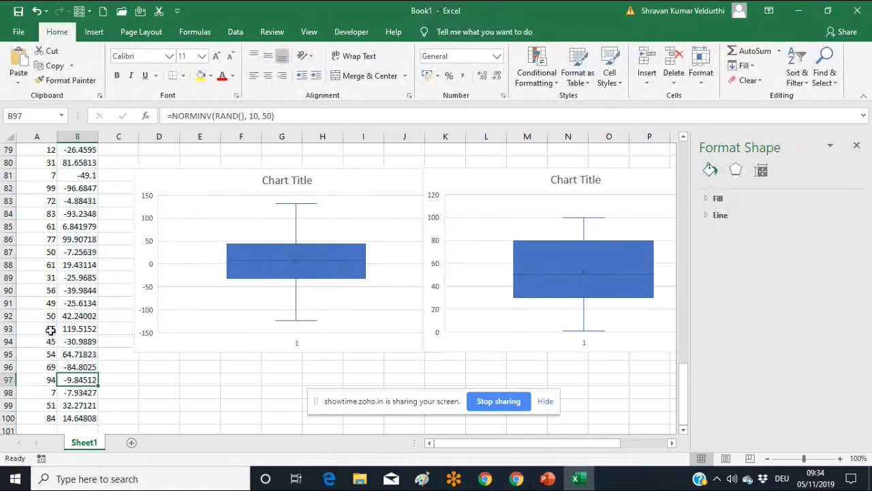
pyautogui.click(50, 330)
pyautogui.write('200')
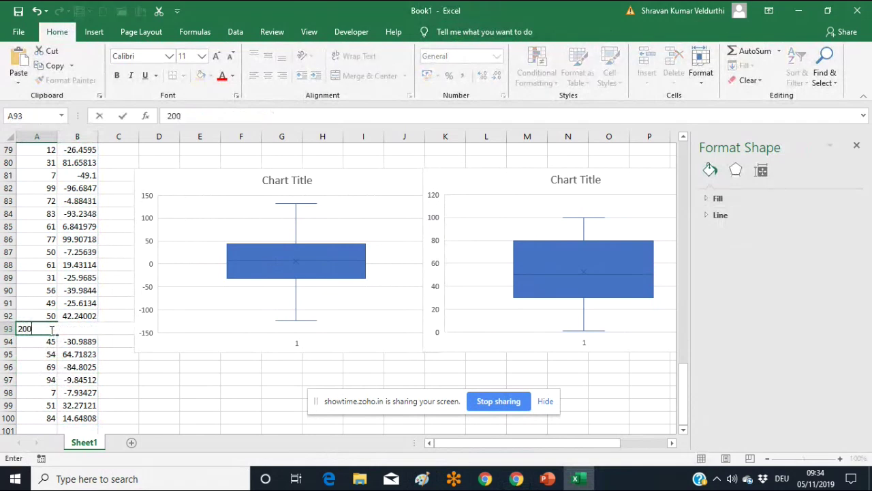
pyautogui.press('Return')
pyautogui.click(50, 289)
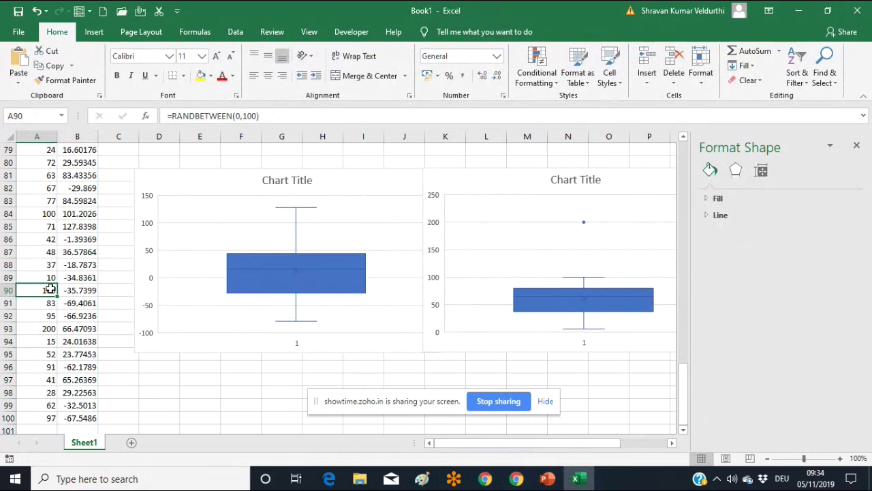
# Step: Replace the random numbers in cells A90 and A80 with 255 and -50 to add more extreme values to column A
pyautogui.write('255')
pyautogui.press('Return')
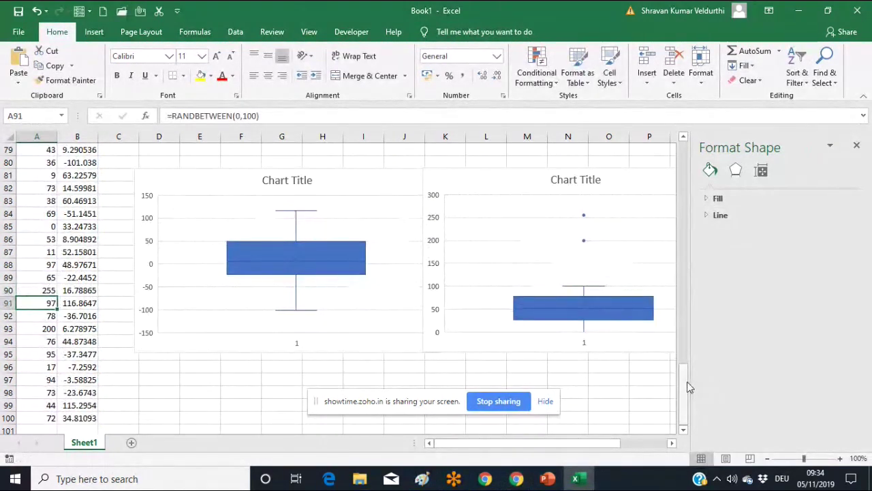
pyautogui.click(46, 161)
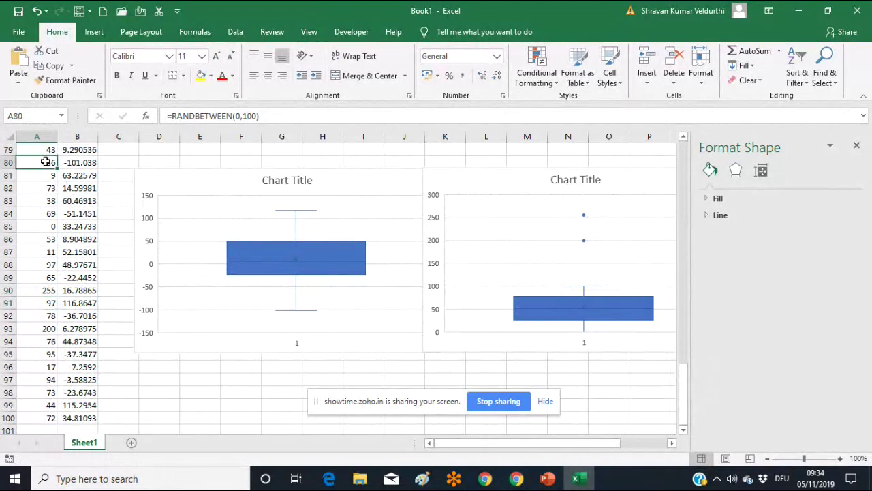
pyautogui.write('-30')
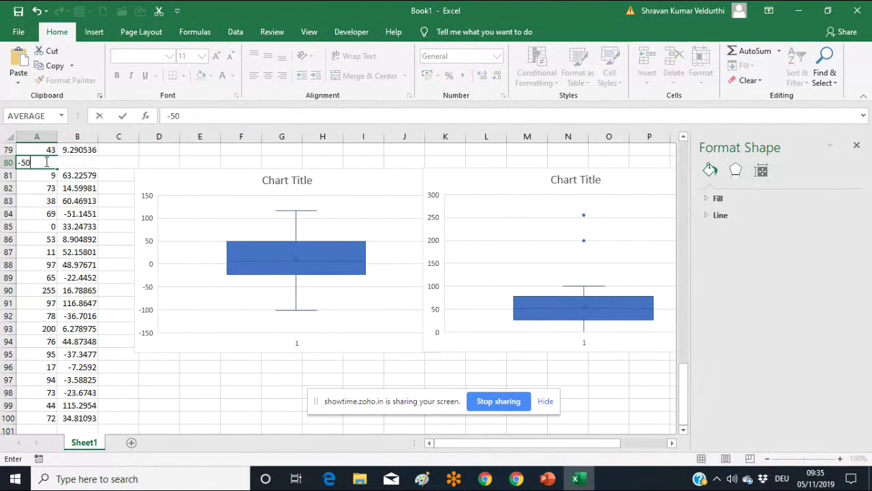
pyautogui.press('Return')
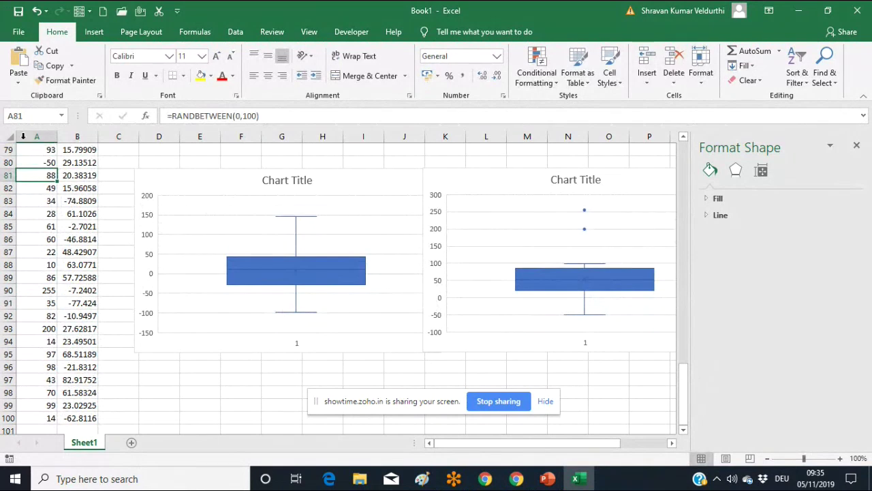
# Step: Replace the number in cell A79 with -100 and examine the outlier points beyond the column A box plot's whiskers
pyautogui.click(43, 148)
pyautogui.write('-100')
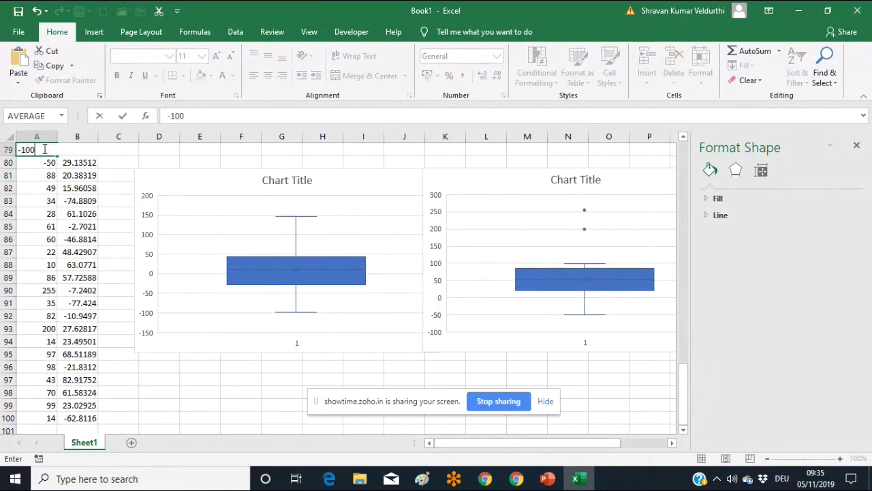
pyautogui.press('Return')
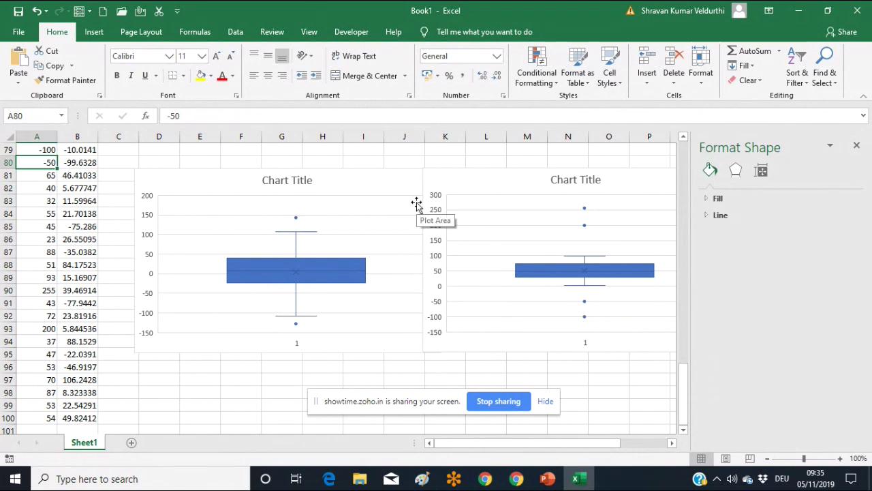
pyautogui.click(538, 215)
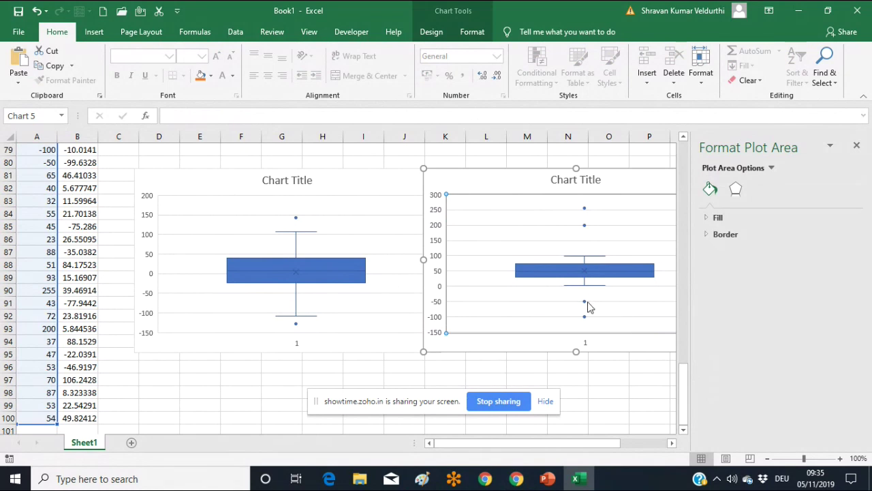
pyautogui.moveTo(591, 289)
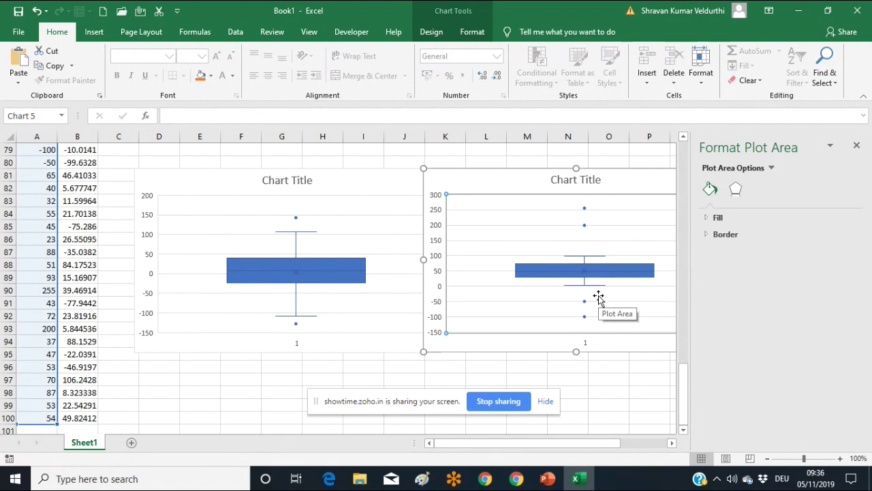
# Step: Convert the selected column A box plot to a histogram
pyautogui.moveTo(683, 402); pyautogui.dragTo(656, 171)
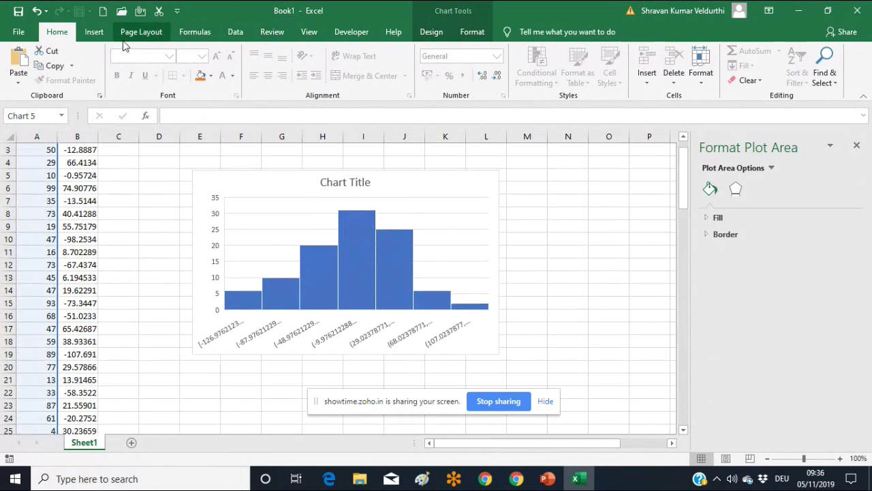
pyautogui.click(101, 37)
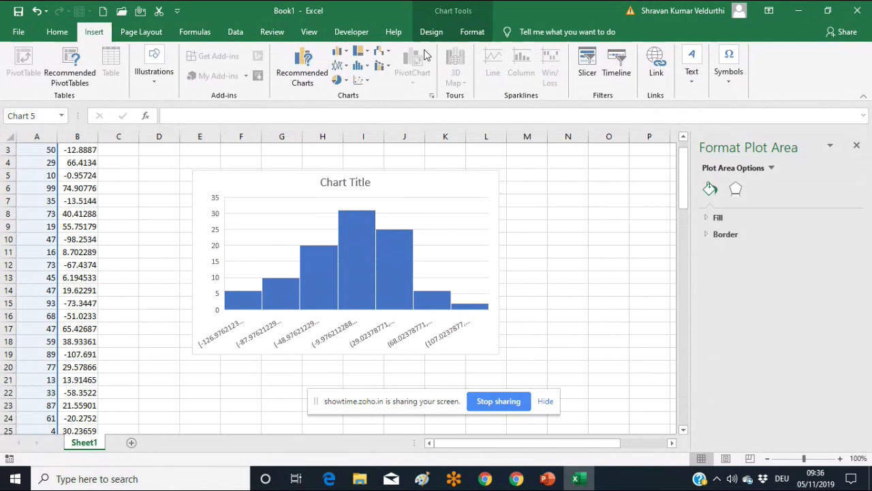
pyautogui.click(365, 71)
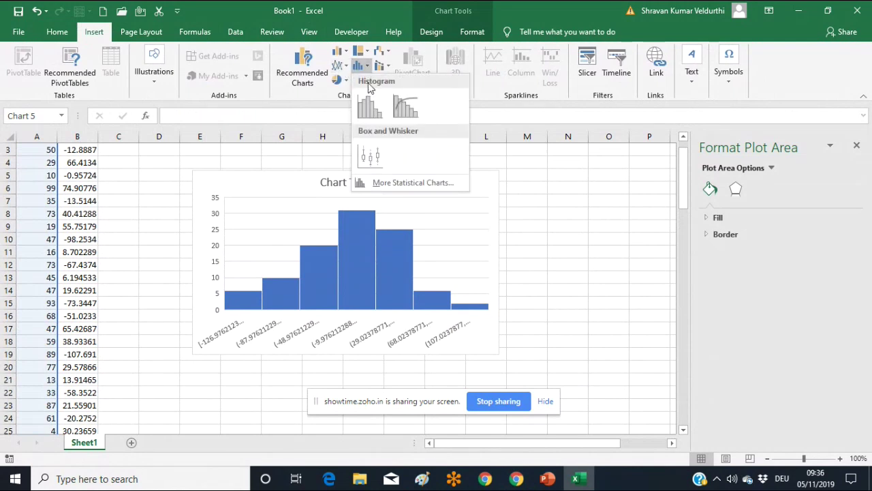
pyautogui.click(373, 119)
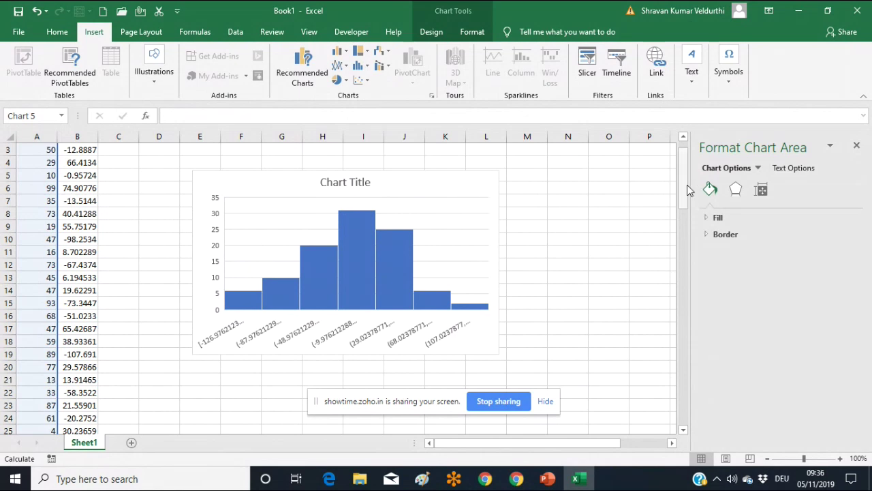
# Step: Insert a new histogram of the column A numbers in A1:A100
pyautogui.scroll(1, 685, 181)
pyautogui.click(47, 176)
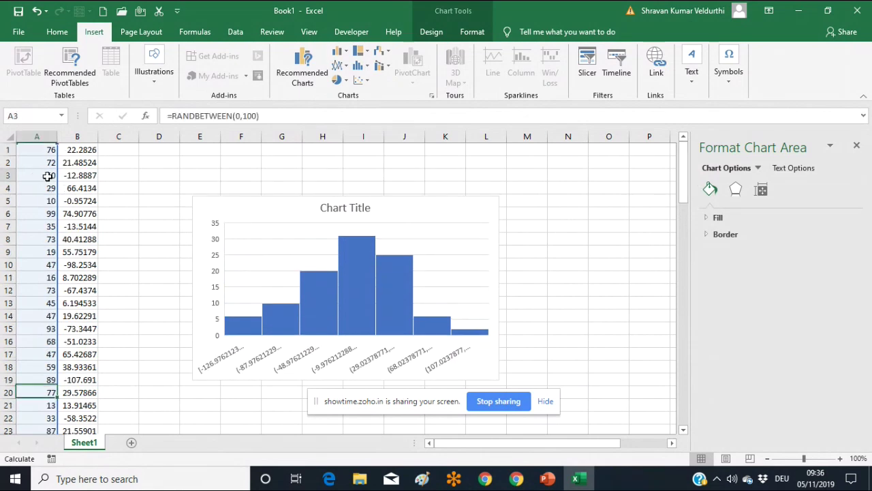
pyautogui.click(48, 149)
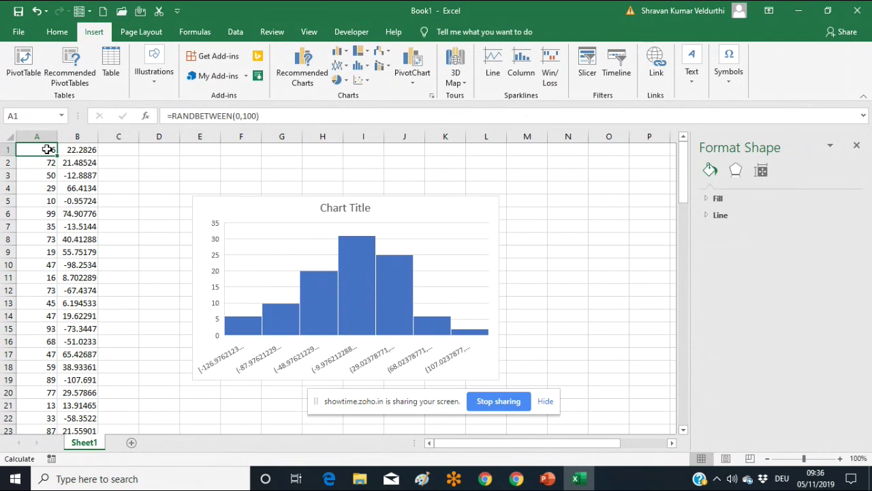
pyautogui.hotkey('ctrl', 'shift', 'Down')
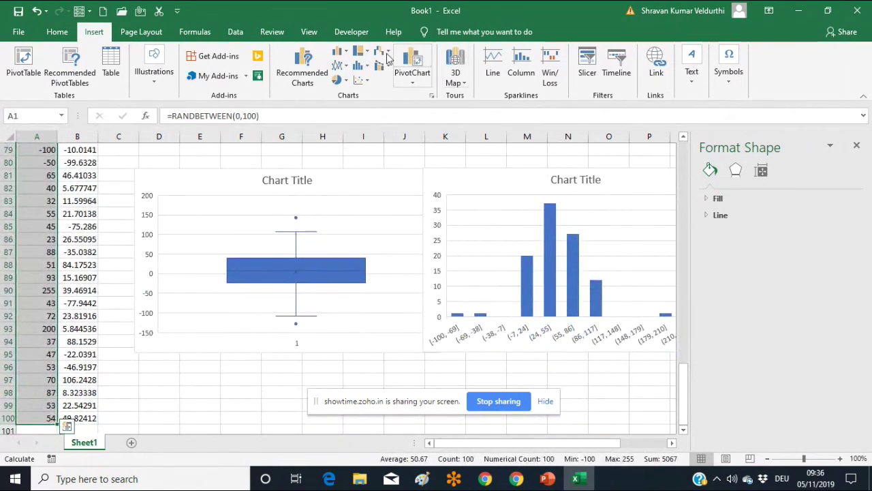
pyautogui.click(381, 53)
pyautogui.click(369, 106)
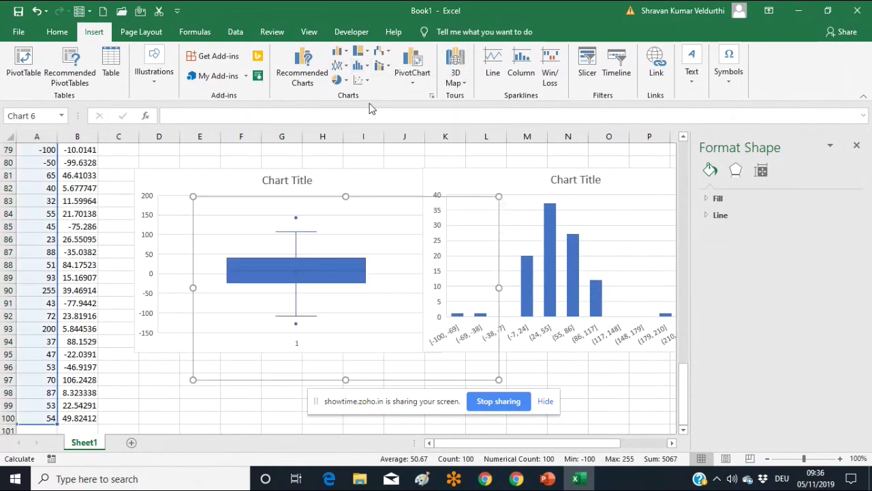
pyautogui.click(423, 224)
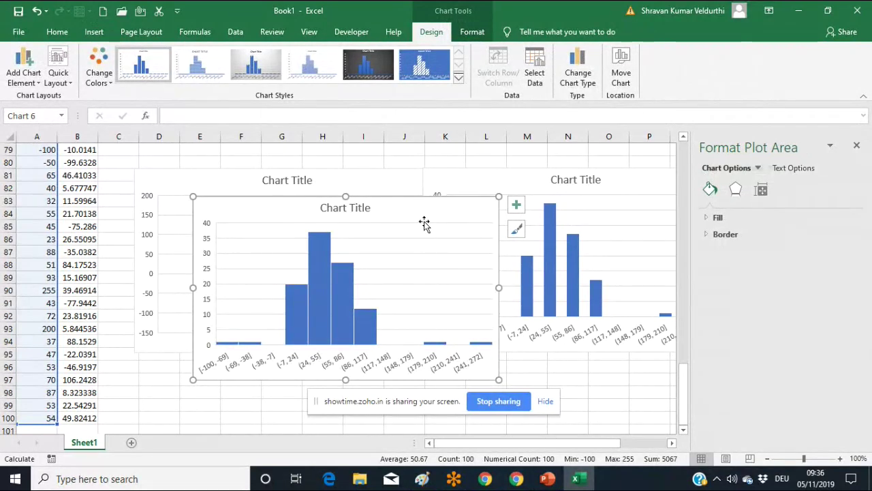
# Step: Move the new histogram below the other charts and shift the converted column A chart away from the column B box plot
pyautogui.moveTo(418, 216); pyautogui.dragTo(466, 184)
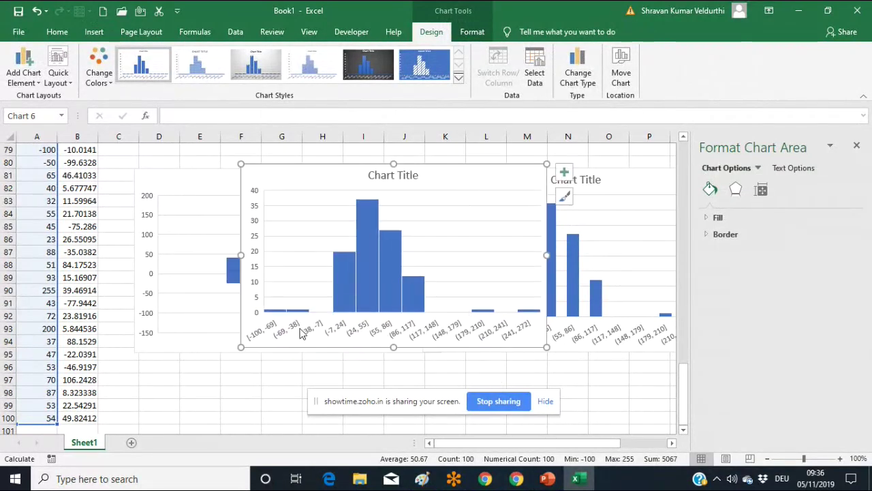
pyautogui.moveTo(287, 318)
pyautogui.moveTo(685, 376)
pyautogui.mouseDown()
pyautogui.moveTo(681, 288)
pyautogui.moveTo(685, 387)
pyautogui.mouseUp()
pyautogui.moveTo(490, 185); pyautogui.dragTo(601, 442)
pyautogui.moveTo(470, 172); pyautogui.dragTo(408, 417)
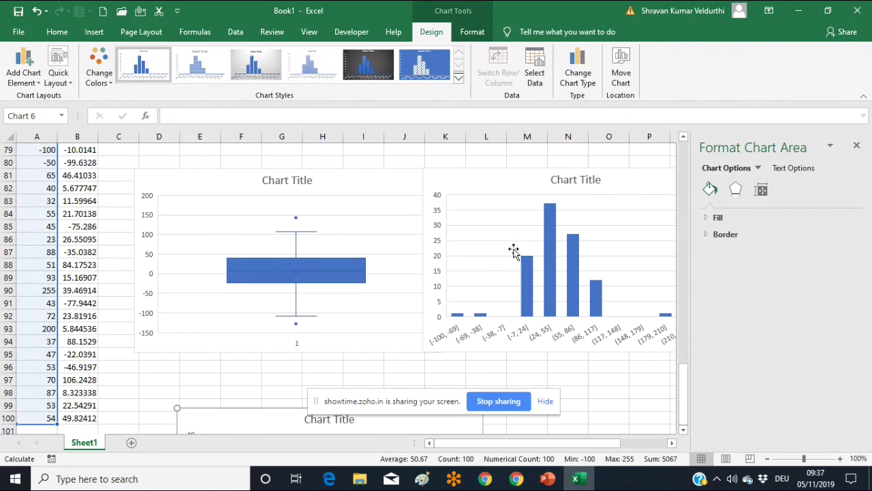
pyautogui.click(432, 226)
pyautogui.moveTo(452, 175); pyautogui.dragTo(516, 188)
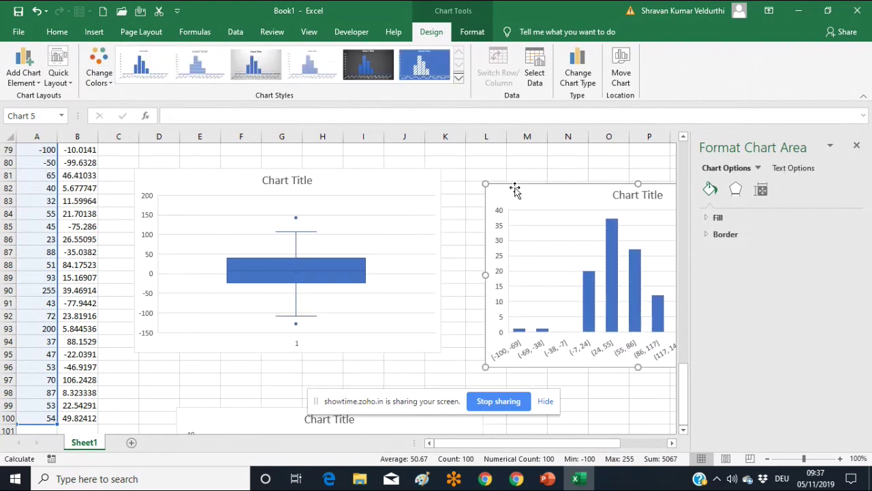
# Step: Undo the chart moves, the new histogram, the chart conversion and the -100 entry in cell A79
pyautogui.hotkey('ctrl', 'z')
pyautogui.hotkey('ctrl', 'z')
pyautogui.hotkey('ctrl', 'z')
pyautogui.hotkey('ctrl', 'z')
pyautogui.hotkey('ctrl', 'z')
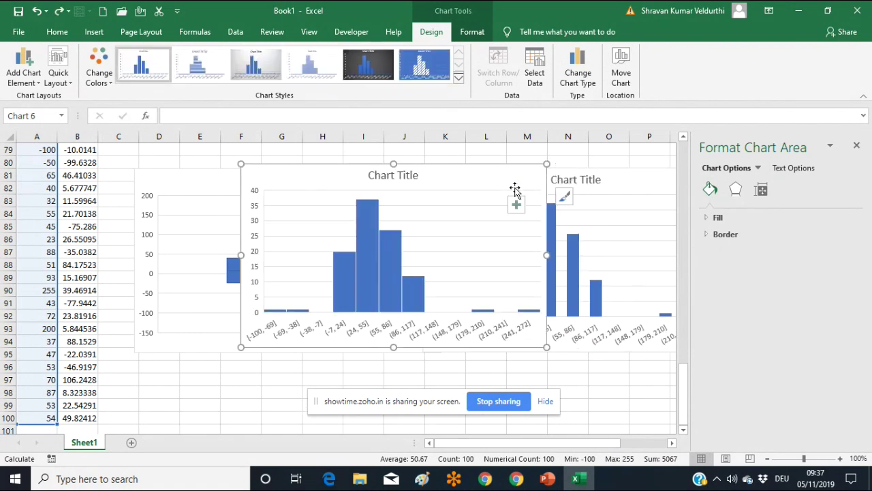
pyautogui.hotkey('ctrl', 'z')
pyautogui.hotkey('ctrl', 'z')
pyautogui.hotkey('ctrl', 'z')
pyautogui.hotkey('ctrl', 'z')
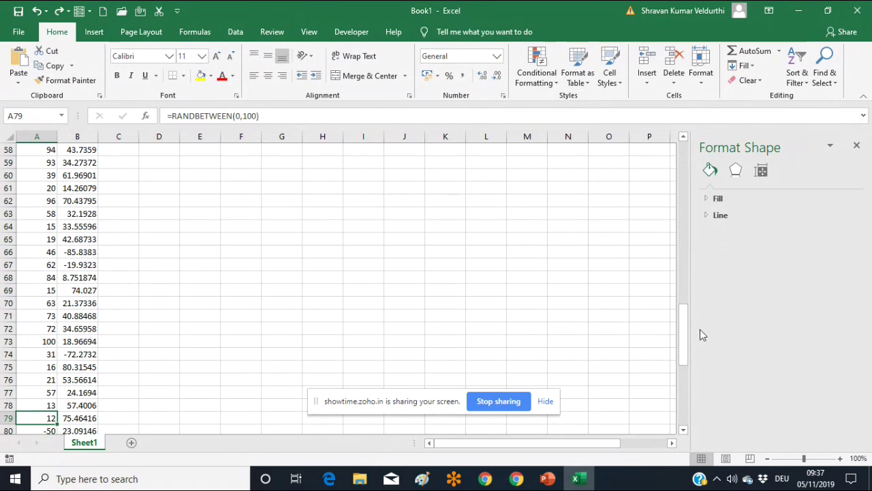
pyautogui.moveTo(685, 329); pyautogui.dragTo(687, 362)
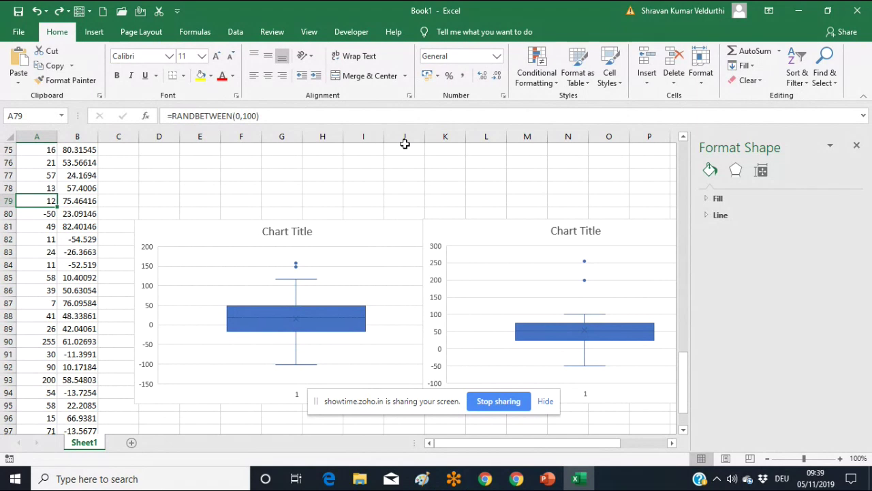
# Step: Create a new blank workbook
pyautogui.click(21, 32)
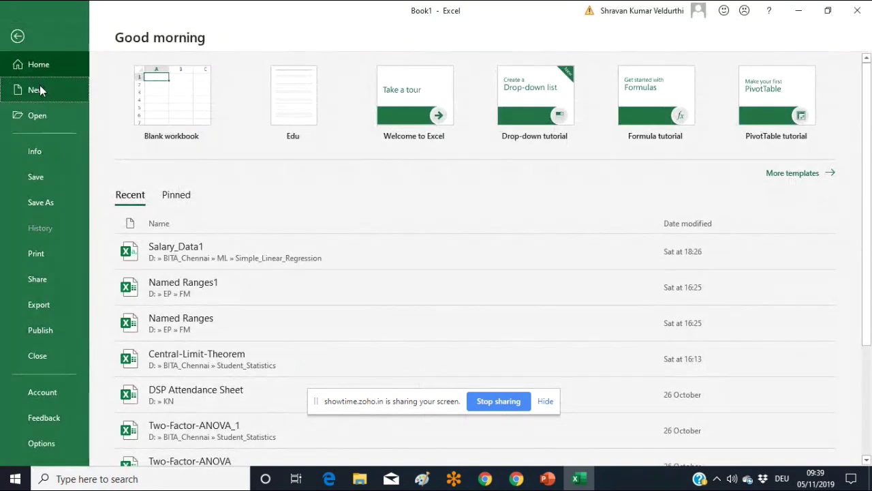
pyautogui.click(39, 90)
pyautogui.click(201, 234)
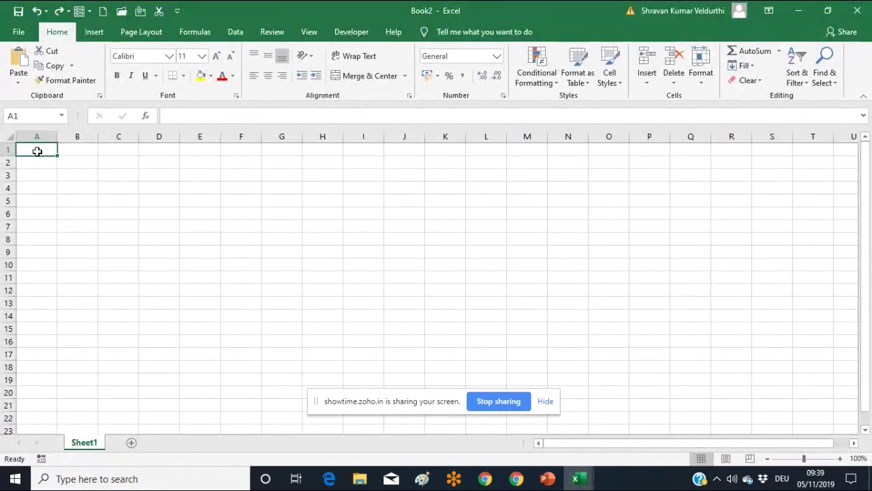
# Step: Enter the formula =RANDBETWEEN(0,100) in cell A1
pyautogui.write('=ra')
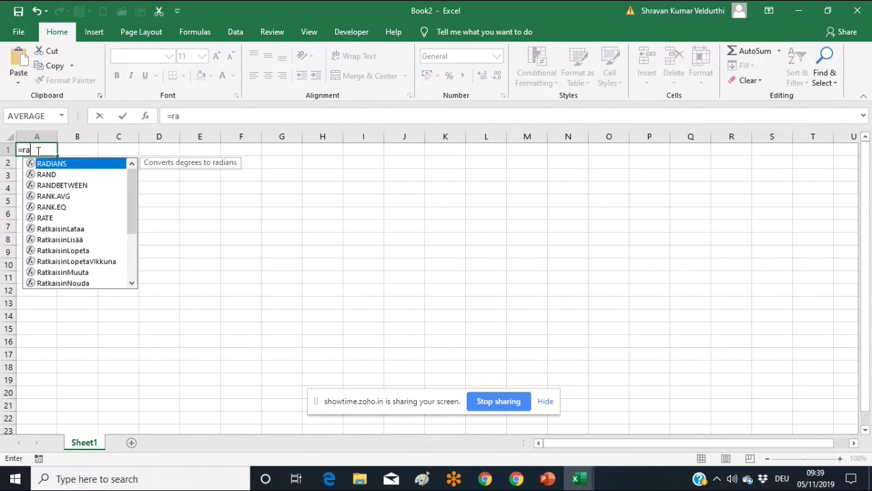
pyautogui.write('nd')
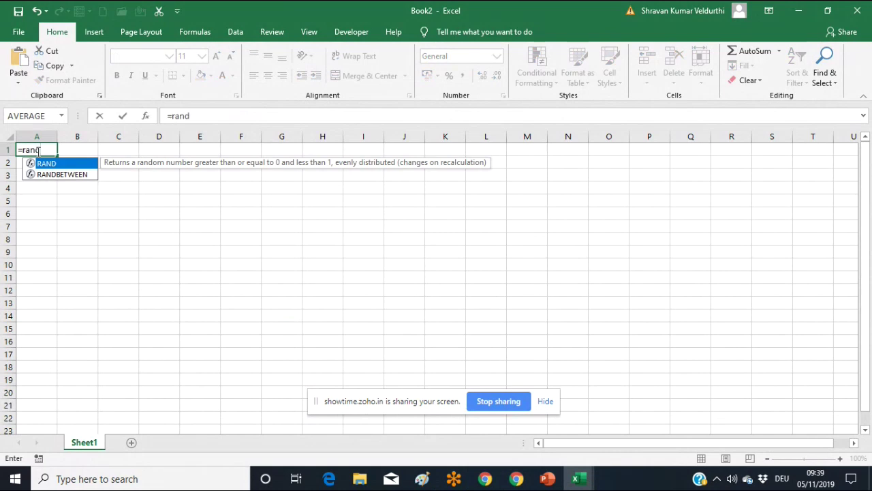
pyautogui.doubleClick(51, 174)
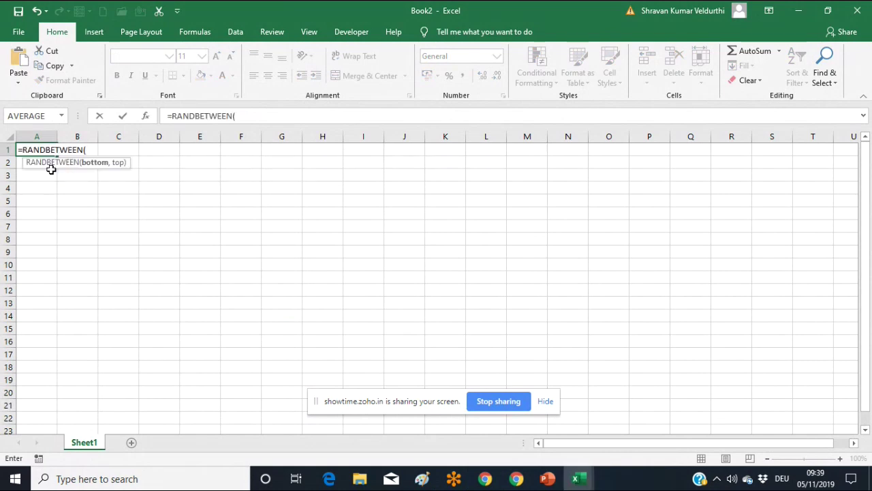
pyautogui.write('0,100)')
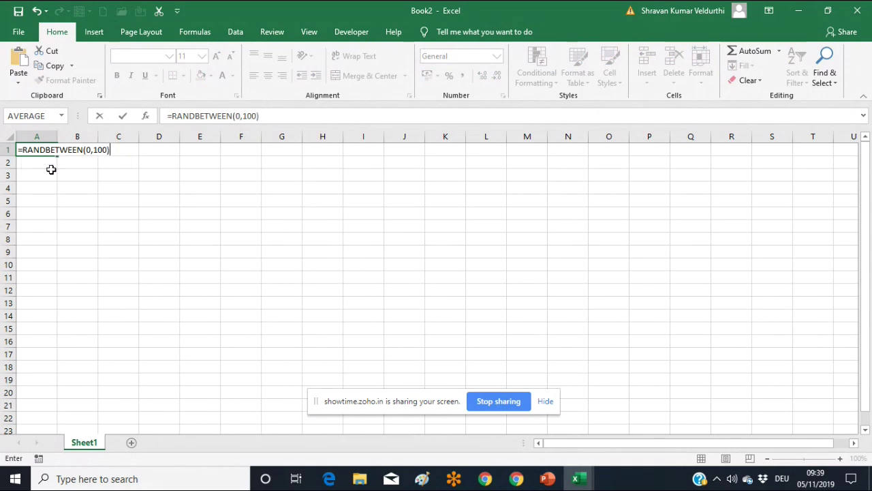
pyautogui.click(129, 253)
# Step: Fill the A1 formula down and across to cover the range A1:B20
pyautogui.click(72, 147)
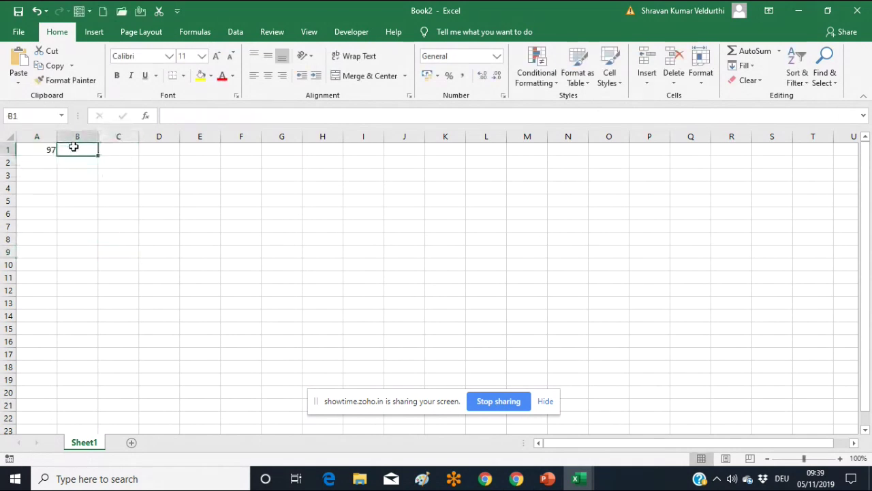
pyautogui.click(52, 149)
pyautogui.doubleClick(53, 150)
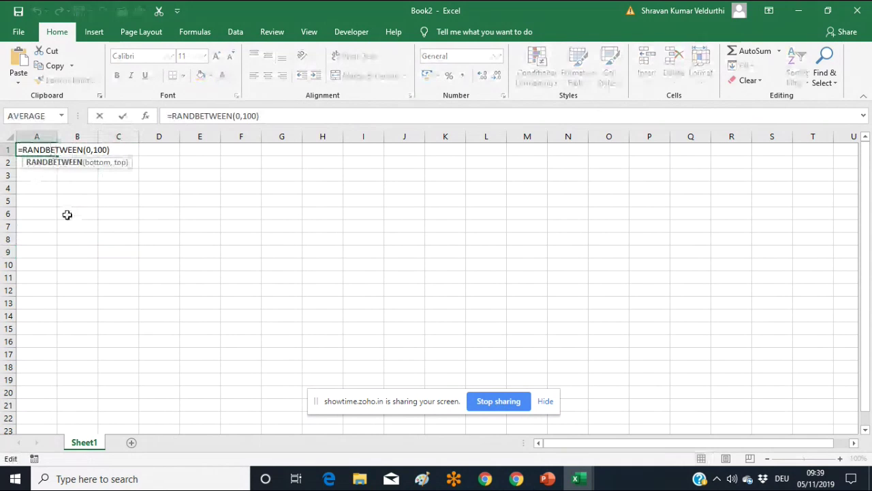
pyautogui.click(70, 237)
pyautogui.click(39, 148)
pyautogui.moveTo(59, 157); pyautogui.dragTo(82, 399)
pyautogui.click(217, 324)
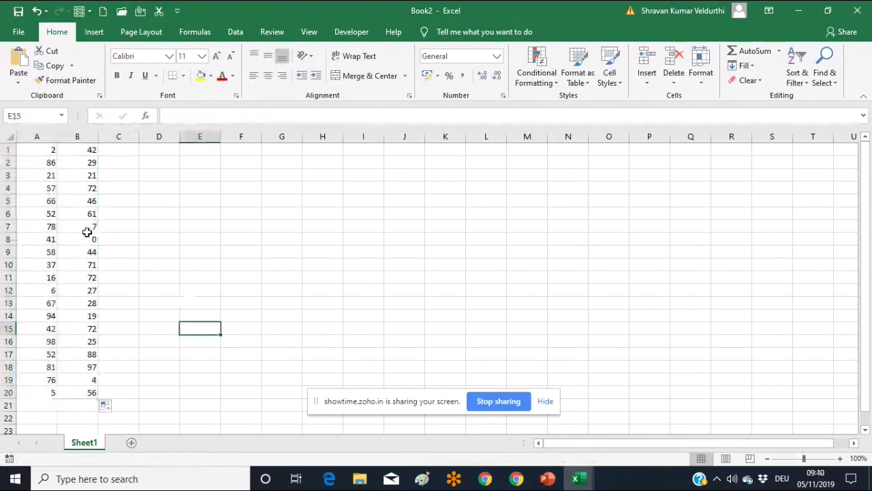
# Step: Convert the random number formulas in A1:B20 to fixed values by copying the range and pasting it over itself as values
pyautogui.click(41, 151)
pyautogui.moveTo(41, 150); pyautogui.dragTo(93, 393)
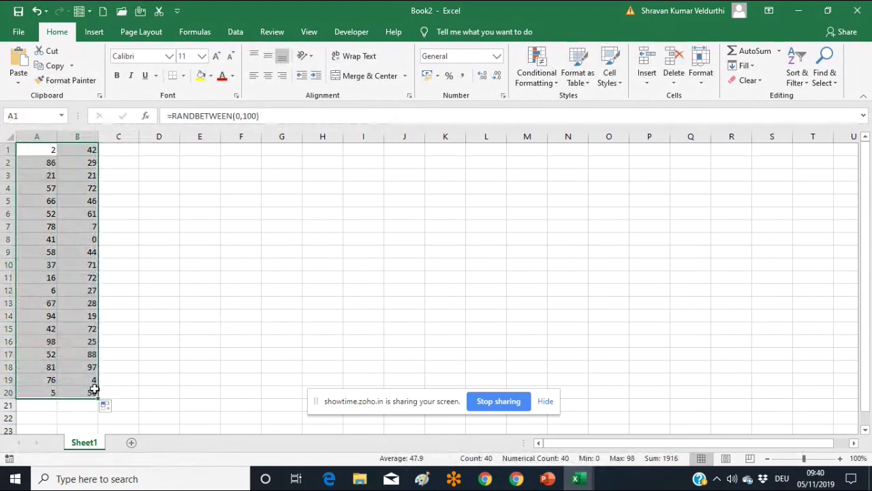
pyautogui.rightClick(73, 351)
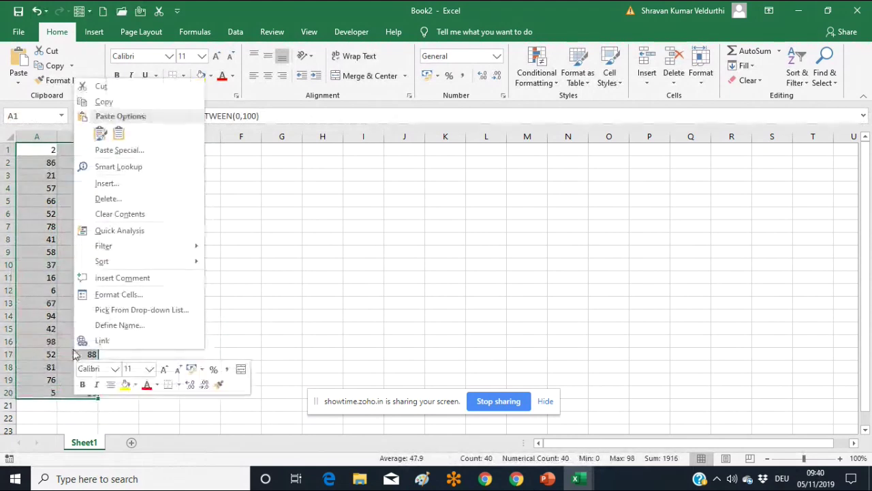
pyautogui.click(101, 88)
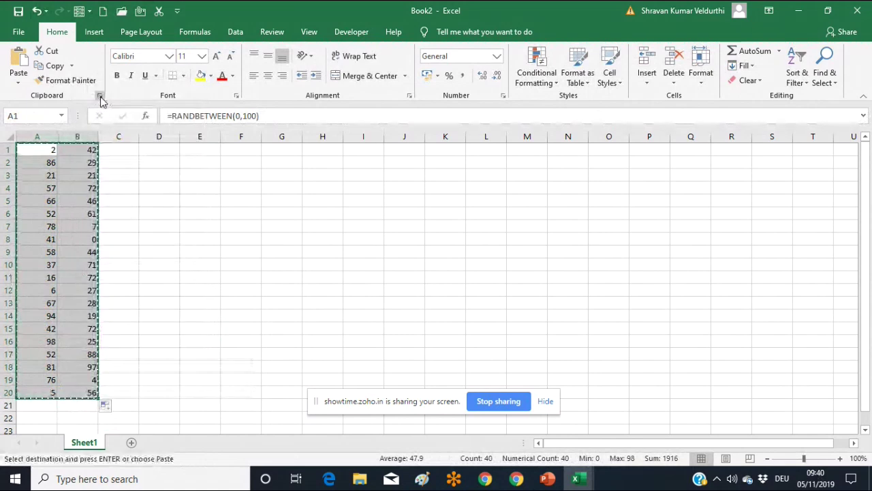
pyautogui.click(51, 148)
pyautogui.rightClick(51, 148)
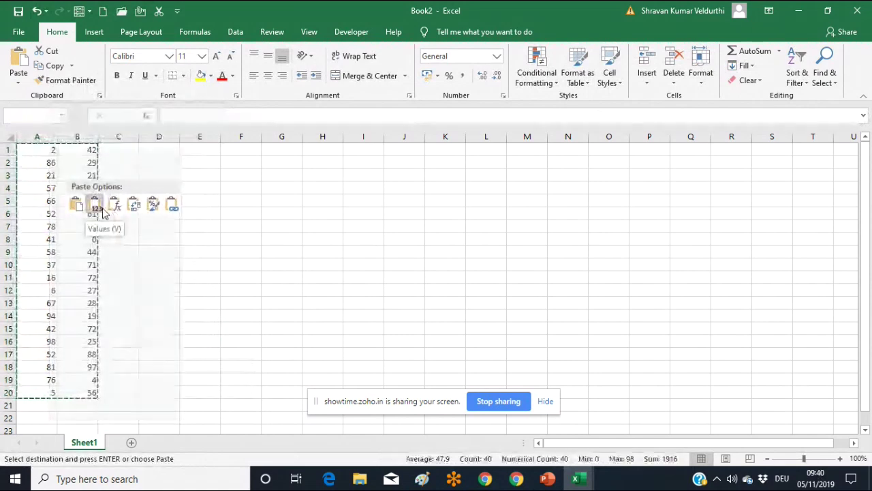
pyautogui.click(95, 204)
pyautogui.click(320, 282)
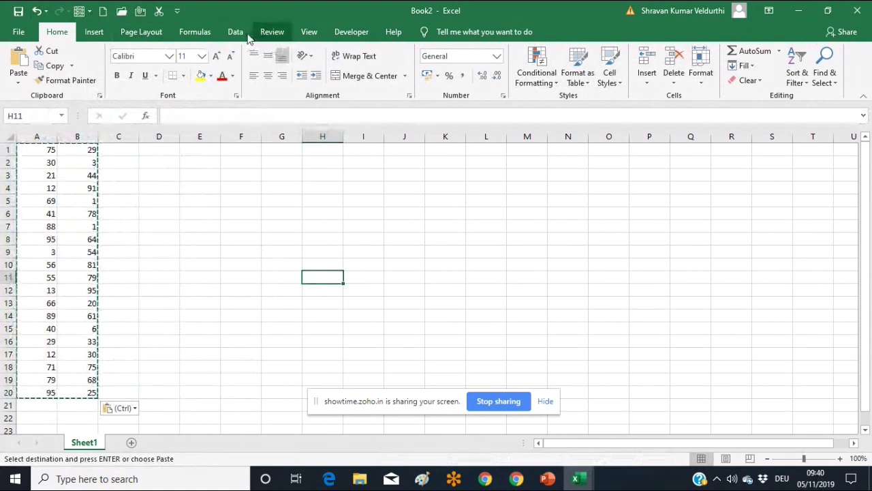
# Step: Insert a scatter chart of A1:B20 that plots column A as X values against column B as Y values
pyautogui.click(35, 160)
pyautogui.moveTo(40, 150)
pyautogui.mouseDown()
pyautogui.moveTo(94, 245)
pyautogui.moveTo(94, 375)
pyautogui.moveTo(84, 393)
pyautogui.mouseUp()
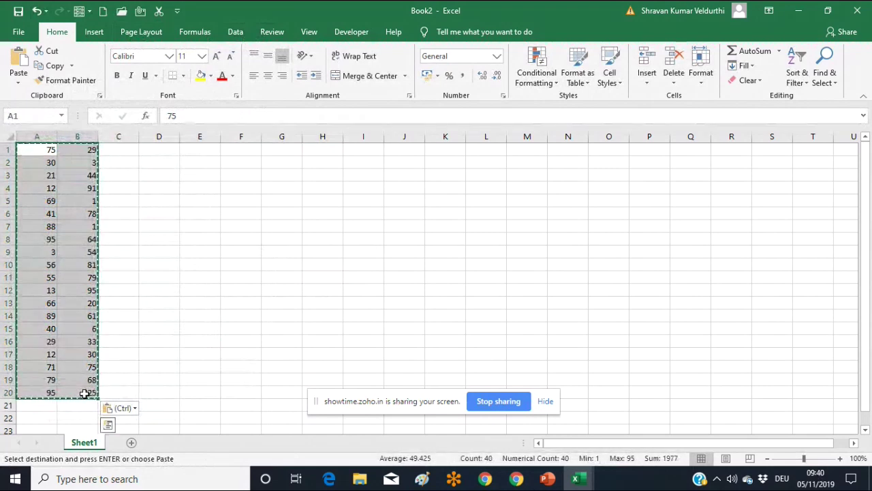
pyautogui.click(94, 32)
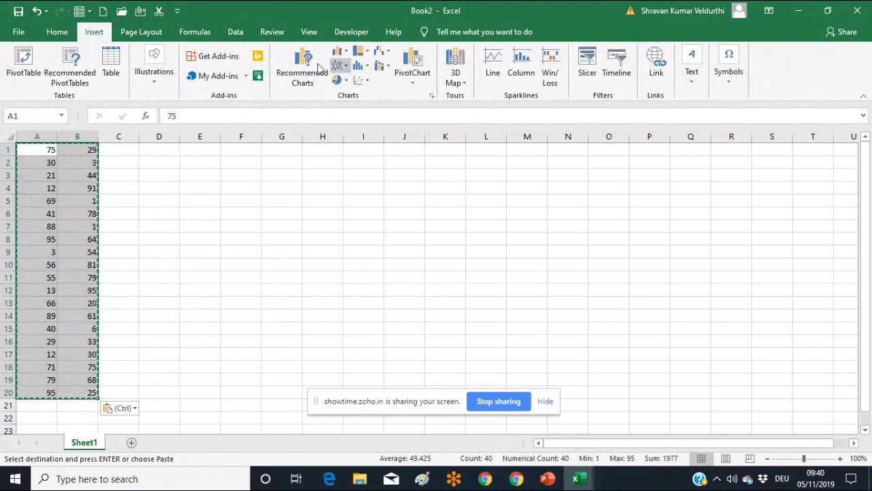
pyautogui.click(309, 65)
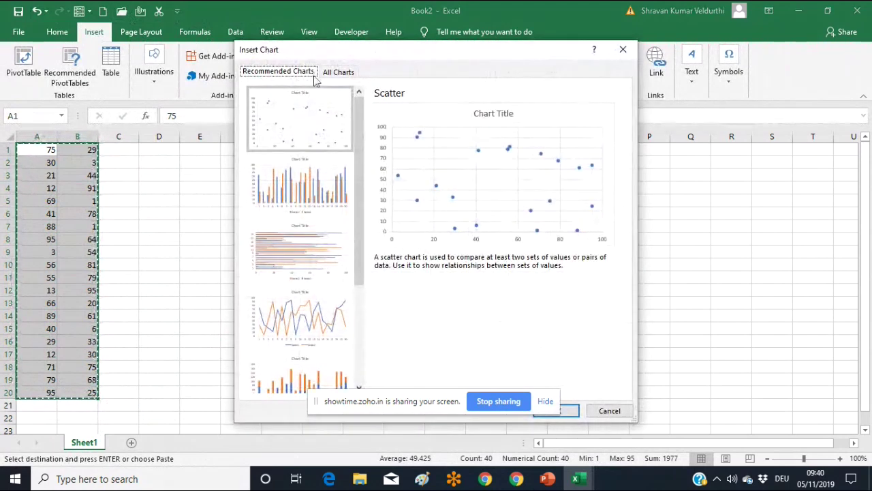
pyautogui.click(335, 72)
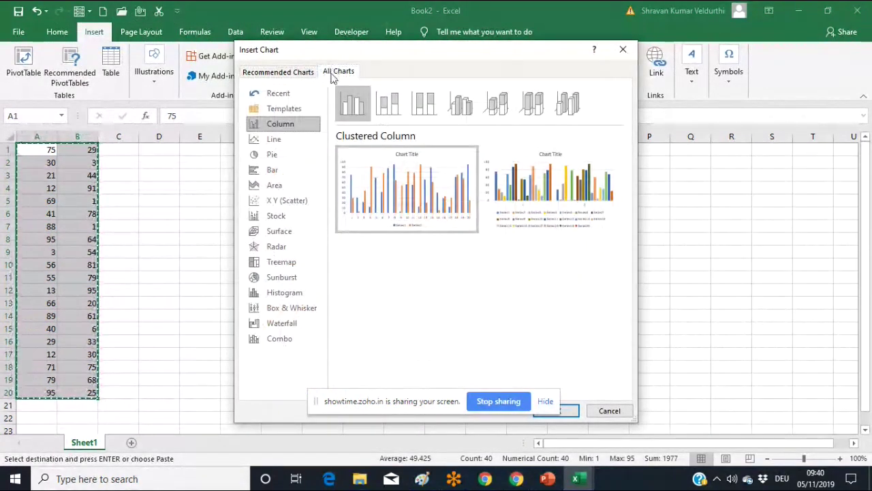
pyautogui.click(294, 203)
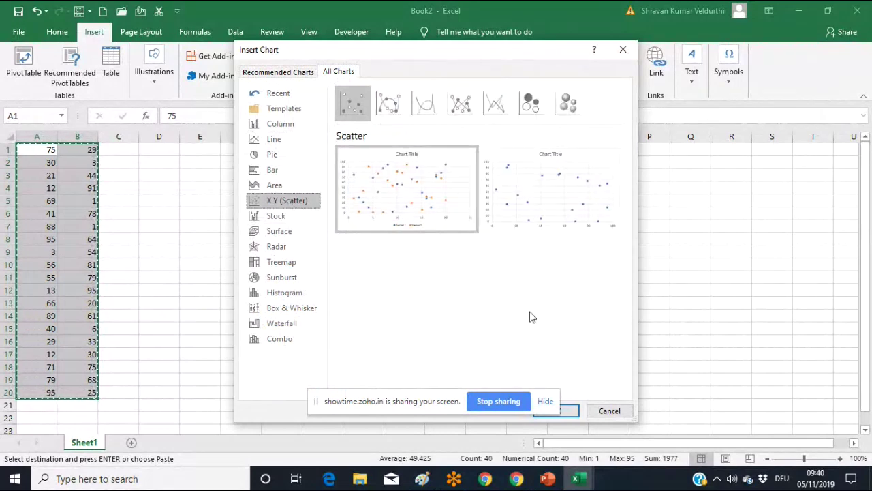
pyautogui.click(565, 411)
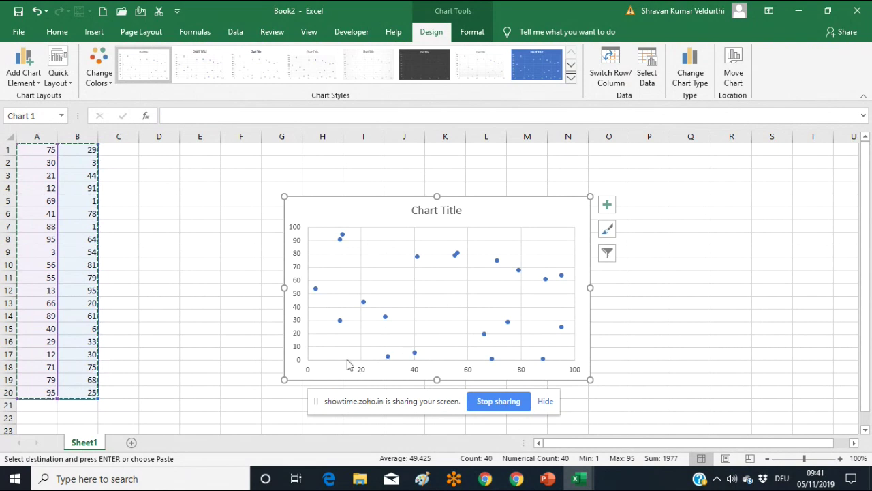
# Step: Clear the value in cell B1 and enter the formula =A1*3 there
pyautogui.click(185, 292)
pyautogui.click(89, 155)
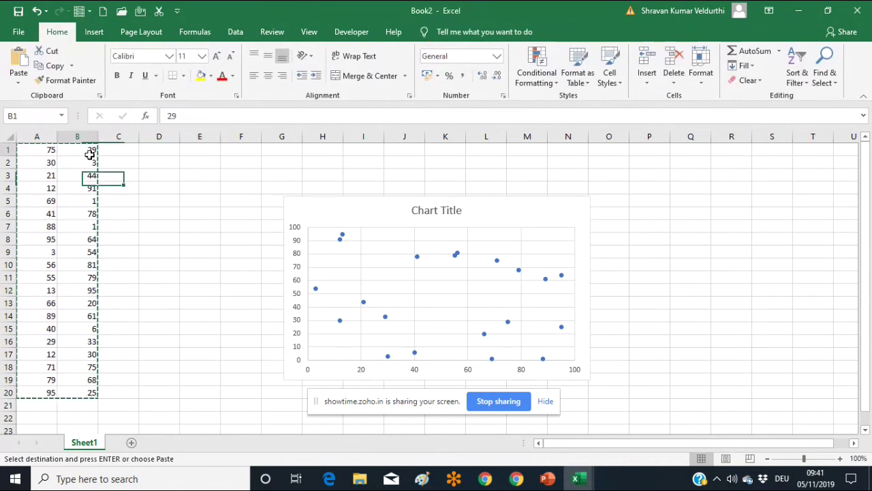
pyautogui.moveTo(88, 150); pyautogui.dragTo(86, 391)
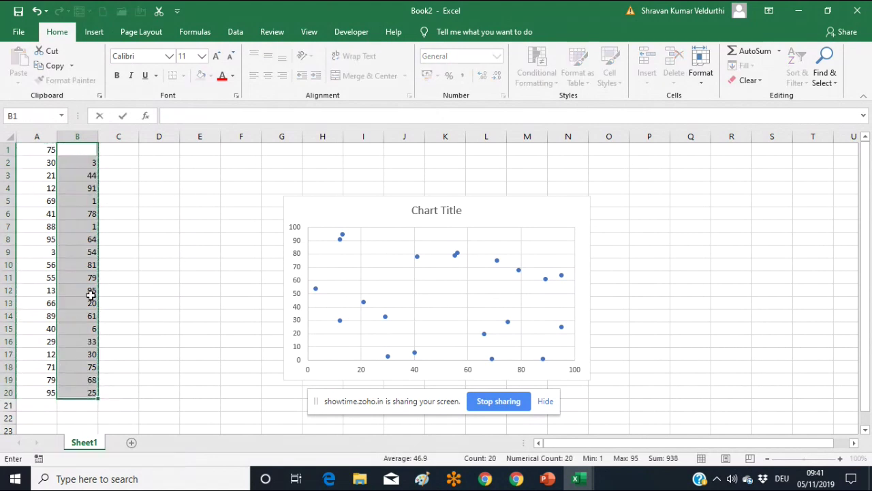
pyautogui.click(158, 250)
pyautogui.click(85, 149)
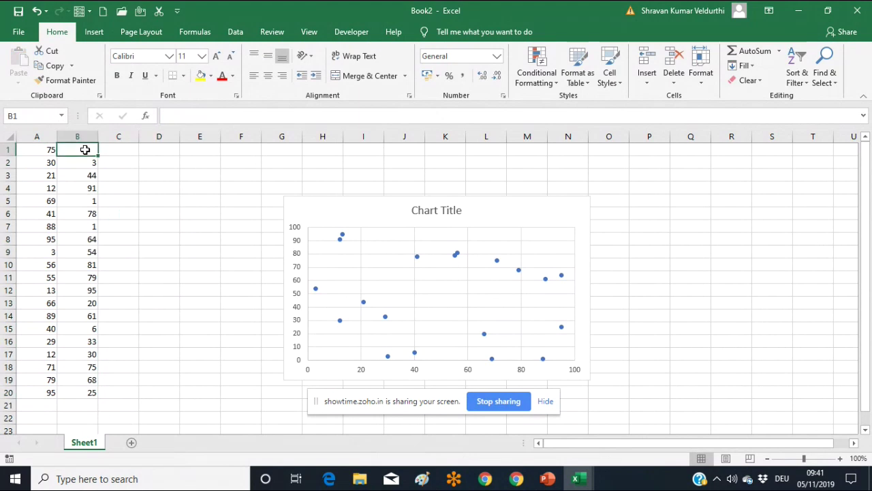
pyautogui.write('=')
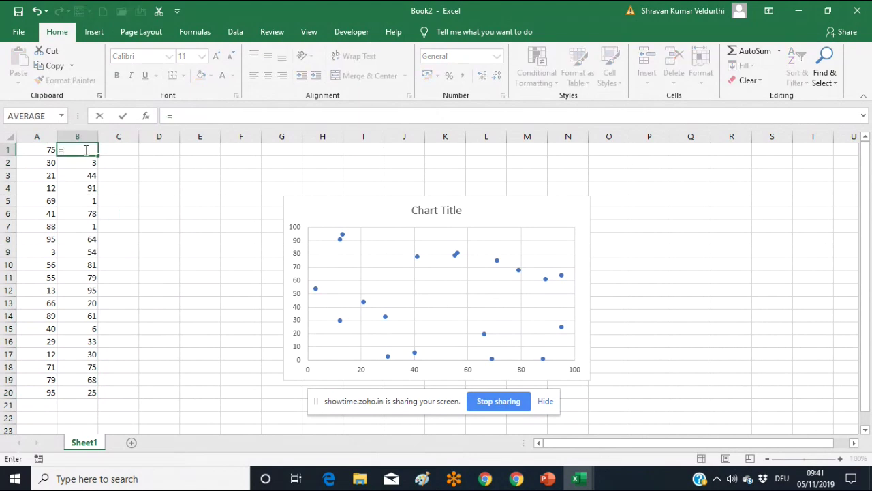
pyautogui.click(49, 148)
pyautogui.write('*')
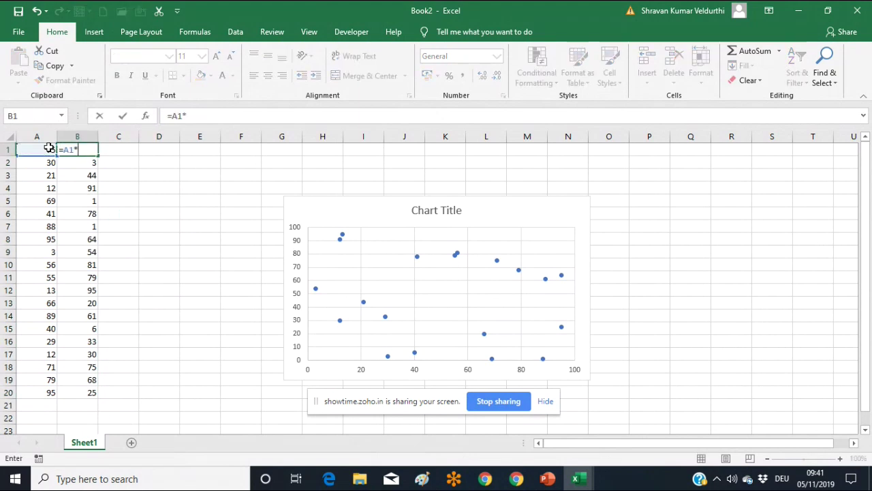
pyautogui.write('3')
pyautogui.press('Return')
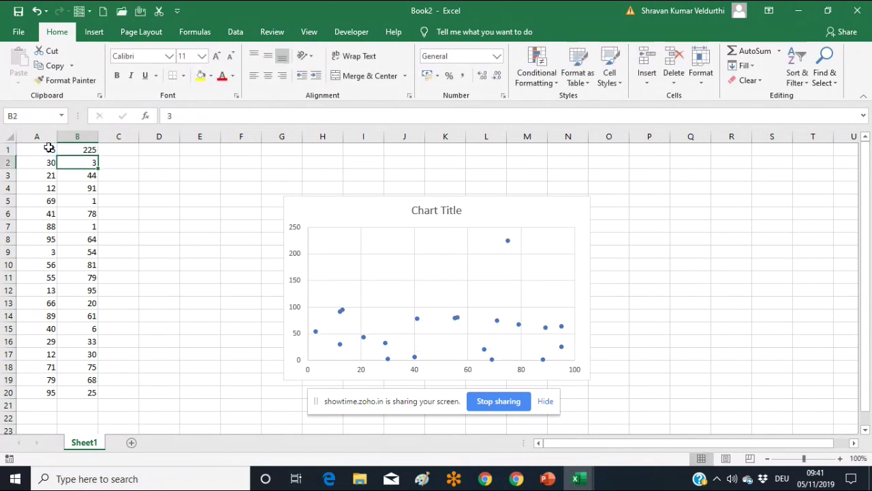
# Step: Fill the B1 formula down through B20
pyautogui.click(75, 147)
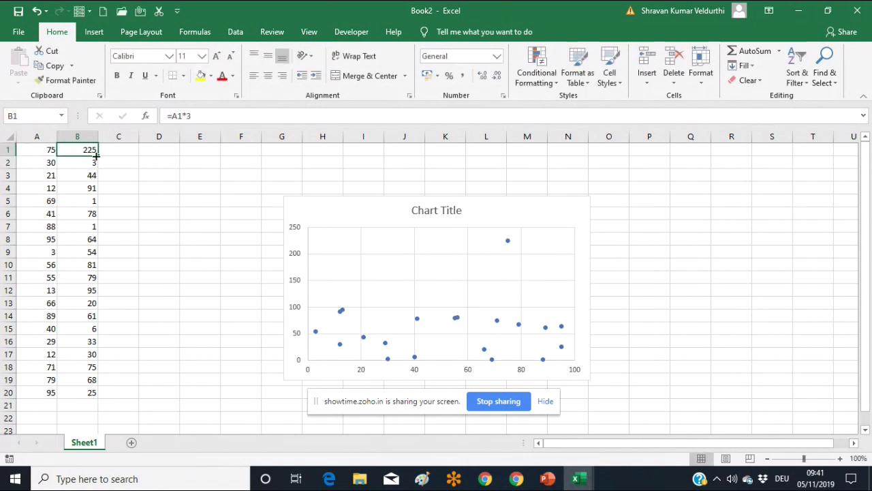
pyautogui.doubleClick(98, 156)
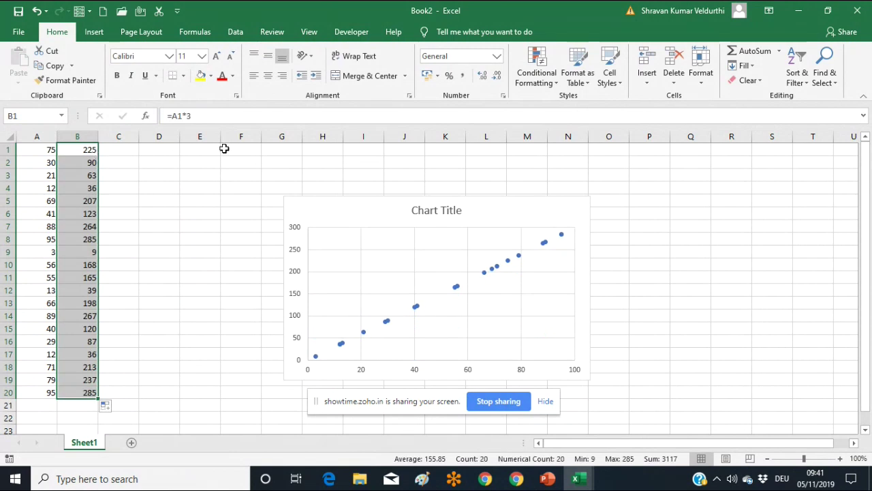
pyautogui.click(667, 217)
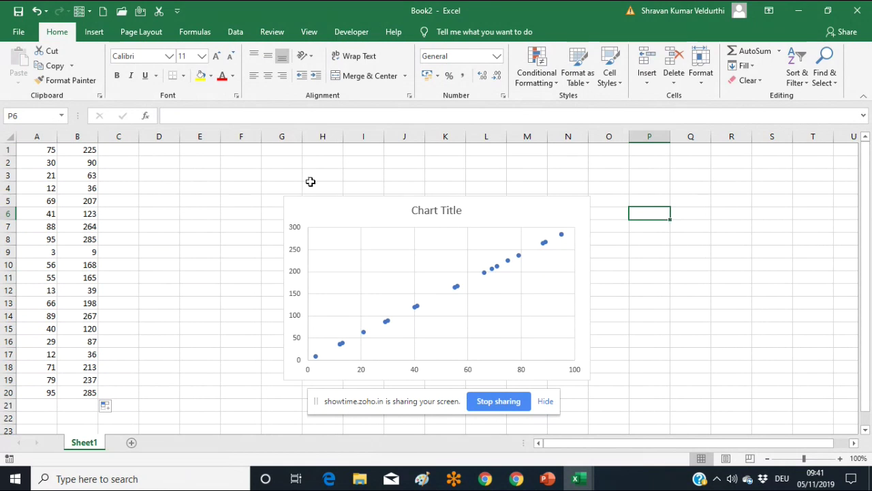
# Step: Change the B1 formula to =A1*3+6 and fill it down through B20
pyautogui.click(89, 151)
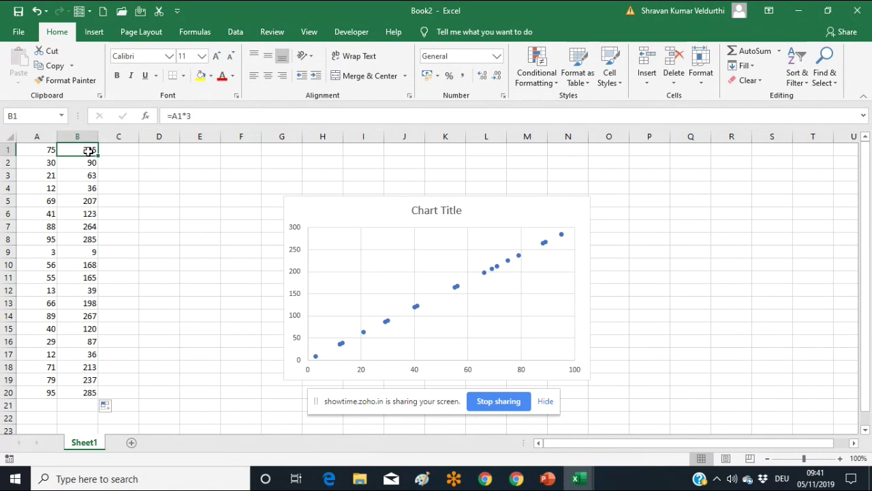
pyautogui.click(207, 114)
pyautogui.write('+6')
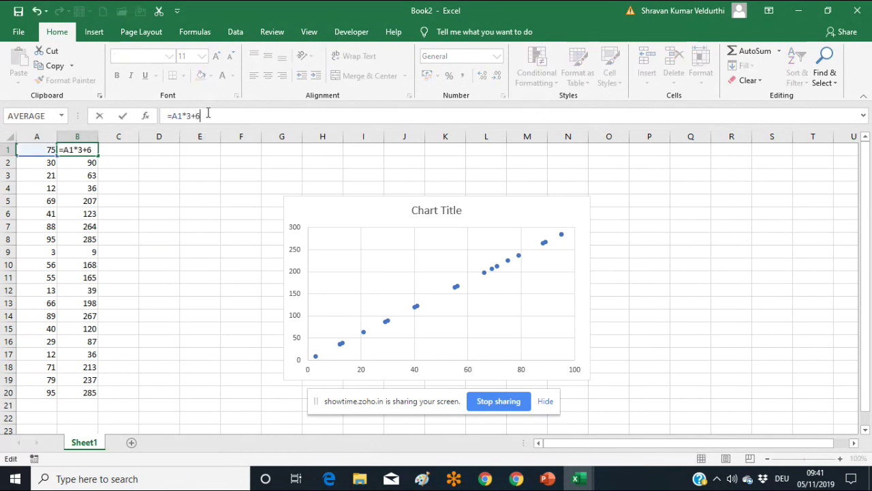
pyautogui.press('Return')
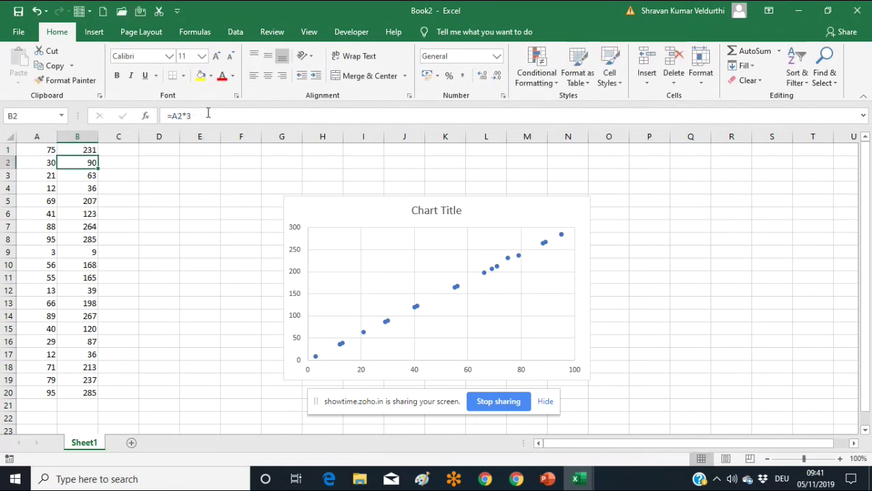
pyautogui.click(76, 149)
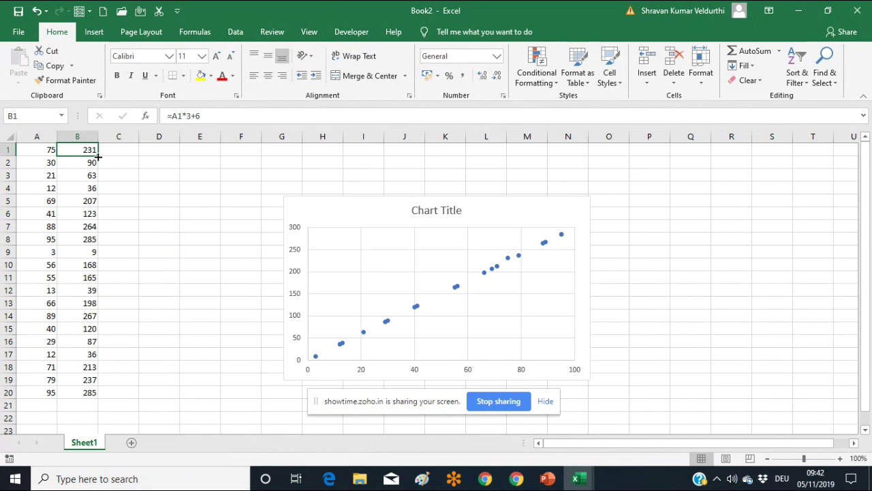
pyautogui.moveTo(98, 157); pyautogui.dragTo(98, 156)
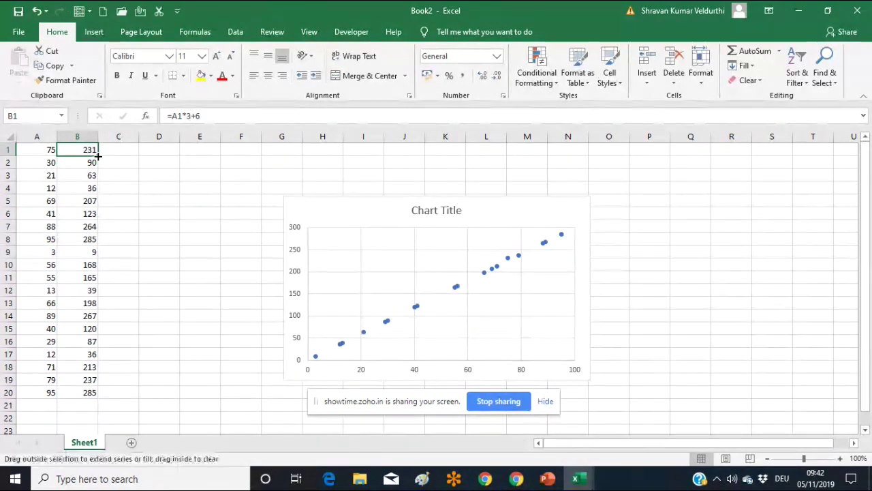
pyautogui.doubleClick(98, 156)
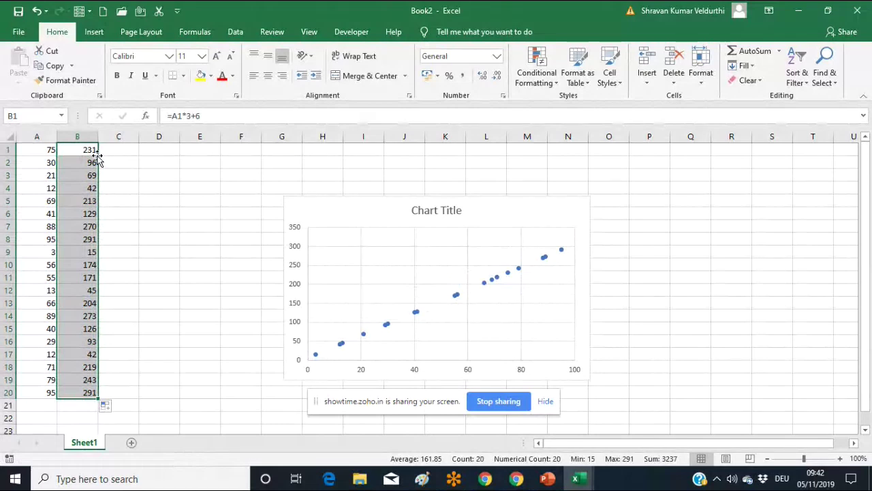
# Step: Open the B1 formula for editing and highlight its constant 6
pyautogui.click(186, 116)
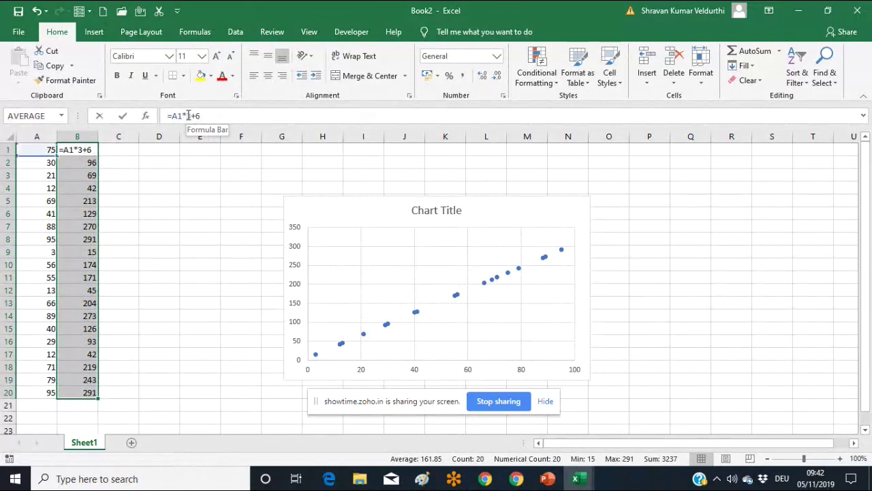
pyautogui.click(197, 116)
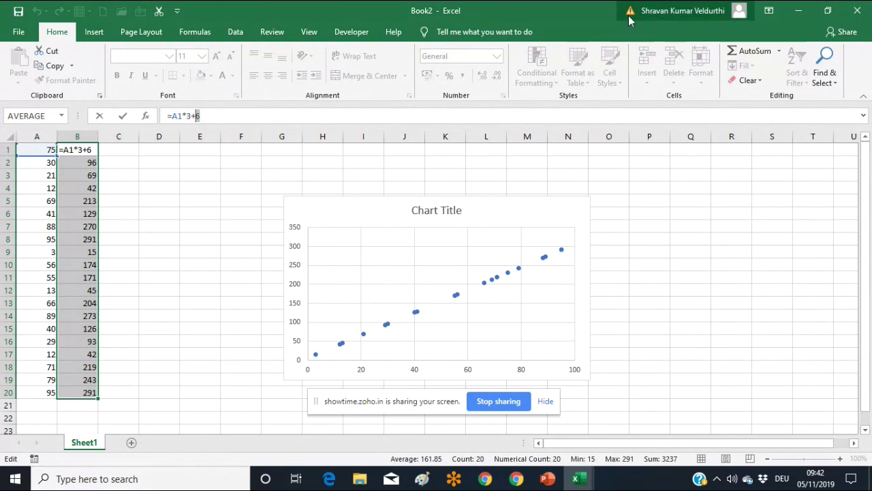
# Step: Switch to Chrome and run a Google search for "box plot" in the tab showing generatedata.com
pyautogui.click(802, 10)
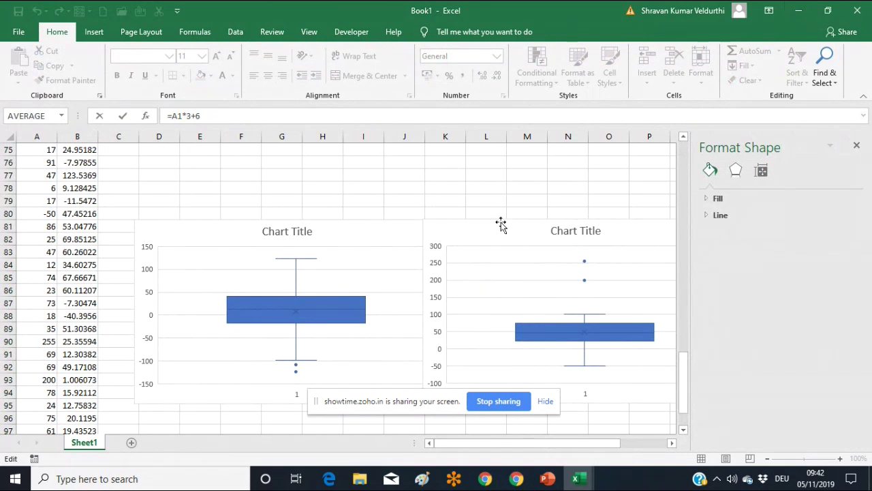
pyautogui.click(492, 481)
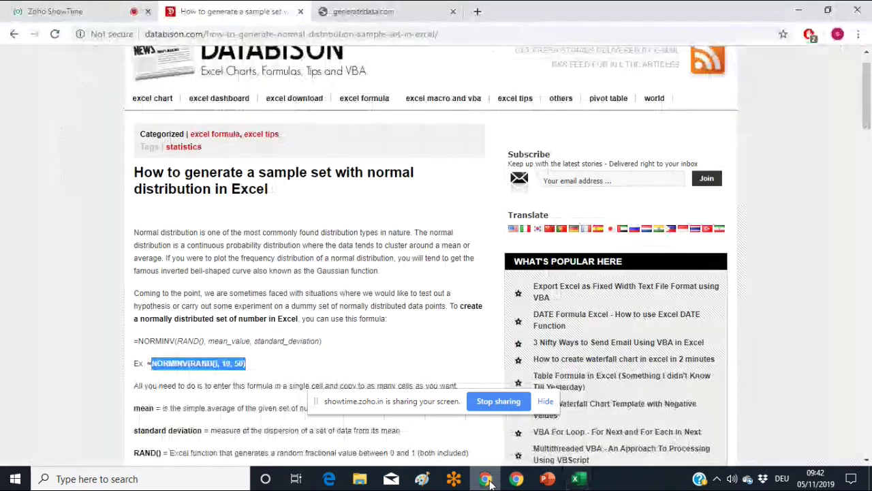
pyautogui.click(477, 11)
pyautogui.click(392, 21)
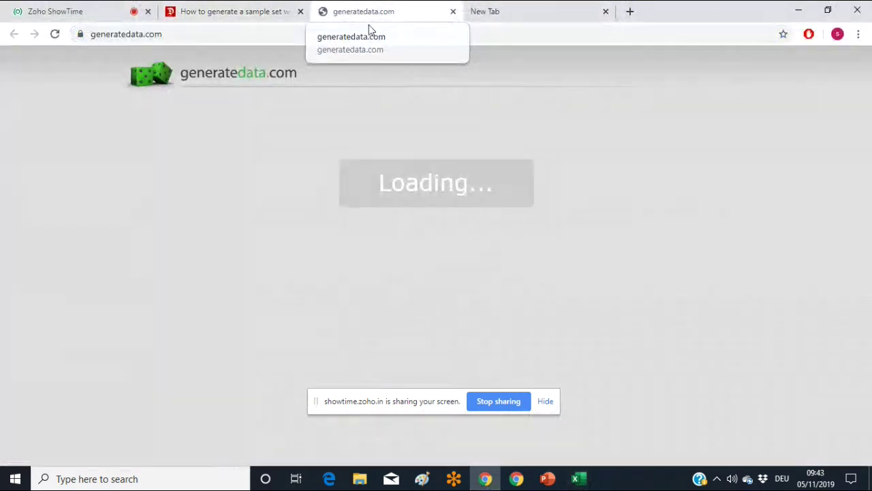
pyautogui.click(248, 34)
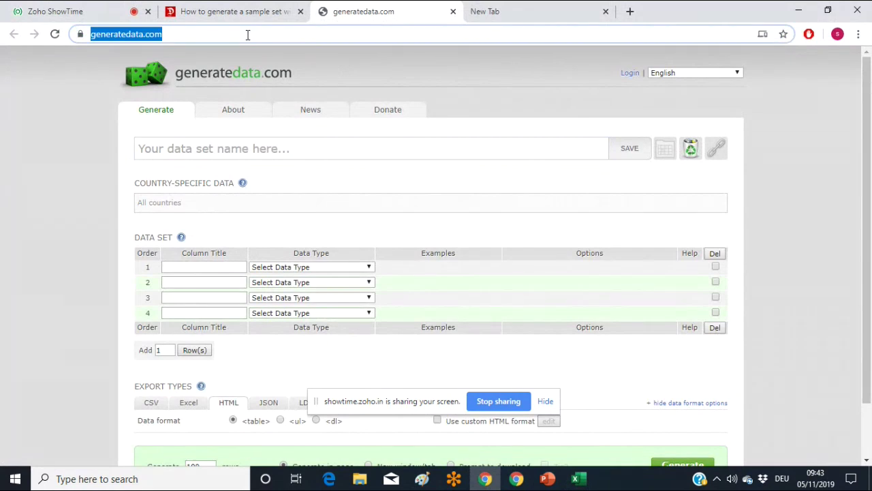
pyautogui.write('box ')
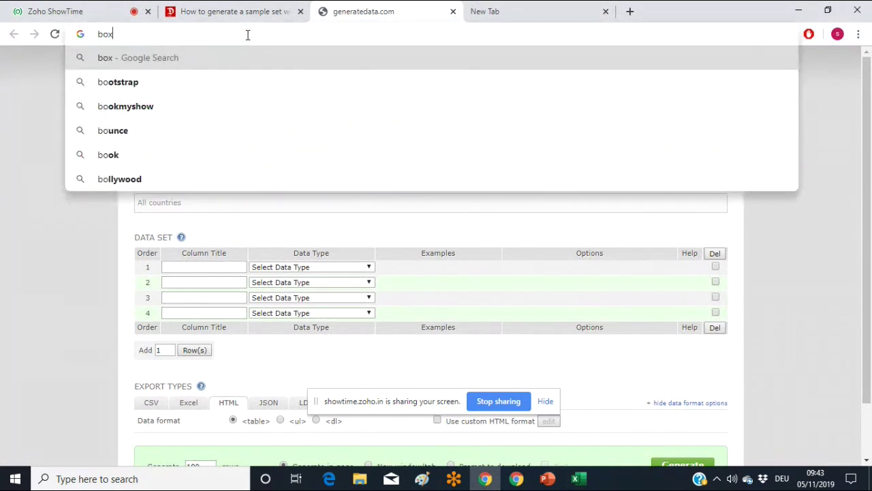
pyautogui.write('plot')
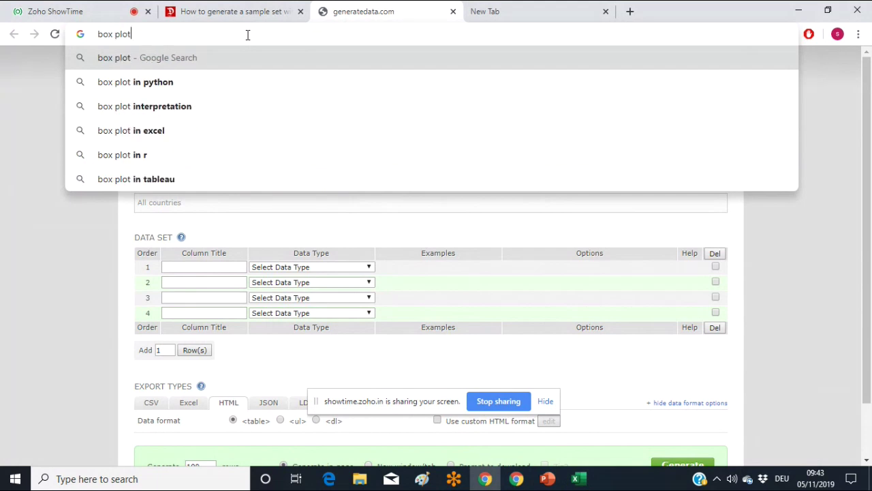
pyautogui.write(' p')
pyautogui.press('BackSpace')
pyautogui.press('Return')
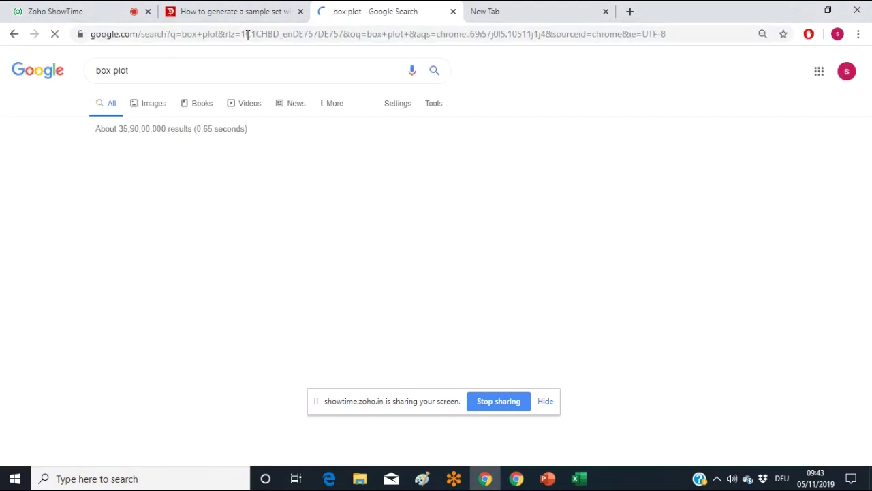
# Step: Open the Towards Data Science article "Understanding Boxplots" from the image results and examine its labelled boxplot diagram
pyautogui.click(152, 114)
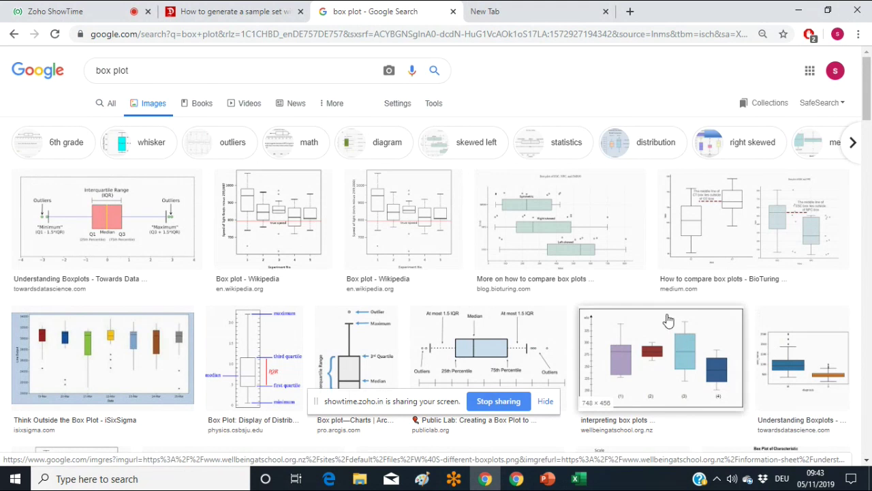
pyautogui.click(144, 188)
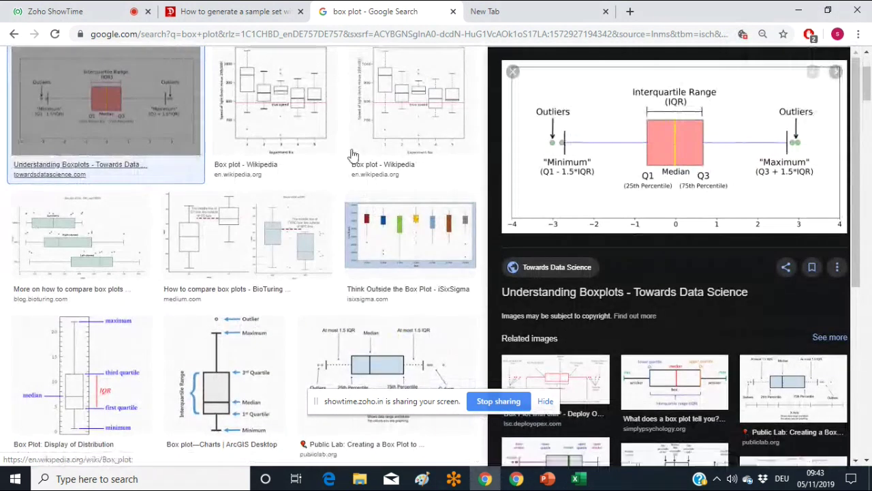
pyautogui.click(585, 195)
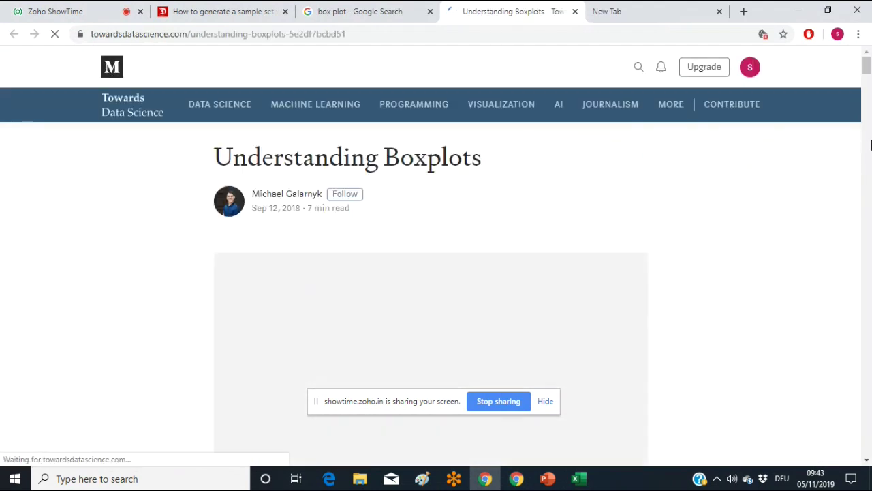
pyautogui.moveTo(867, 75); pyautogui.dragTo(866, 80)
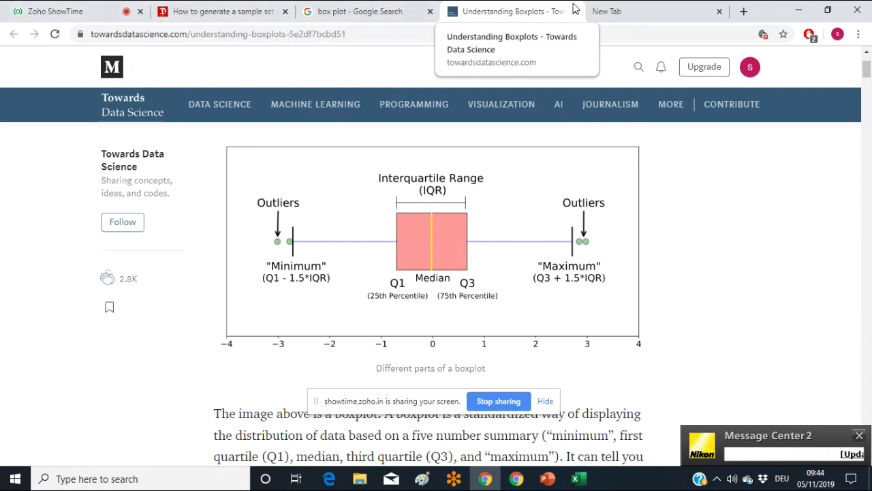
pyautogui.click(387, 12)
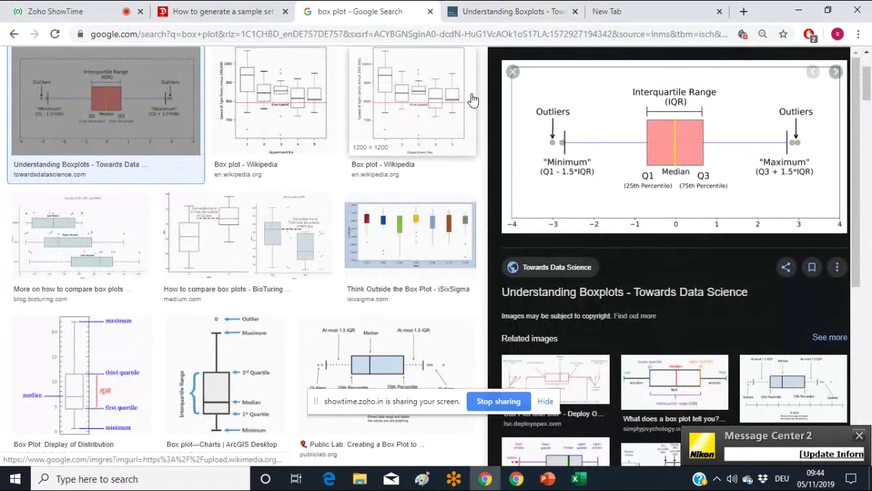
pyautogui.click(507, 11)
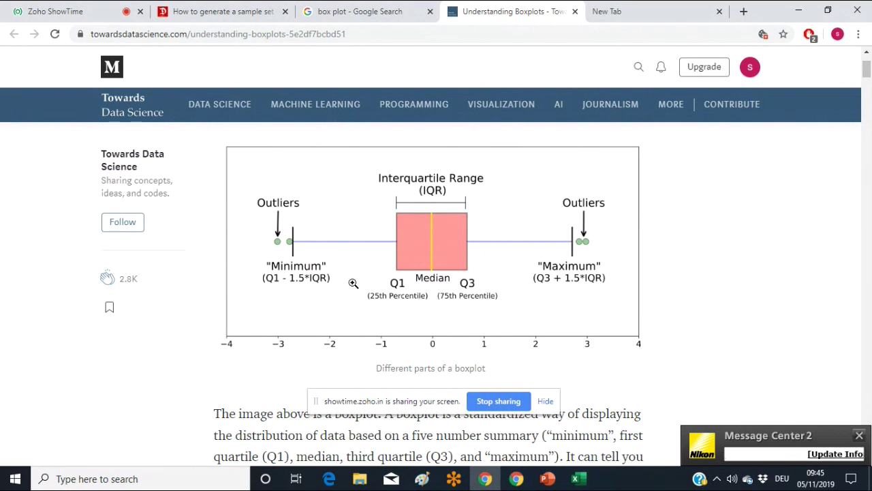
# Step: Open the Medium article "How to compare box plots" from the image results and examine its chart comparing two boxes
pyautogui.click(386, 13)
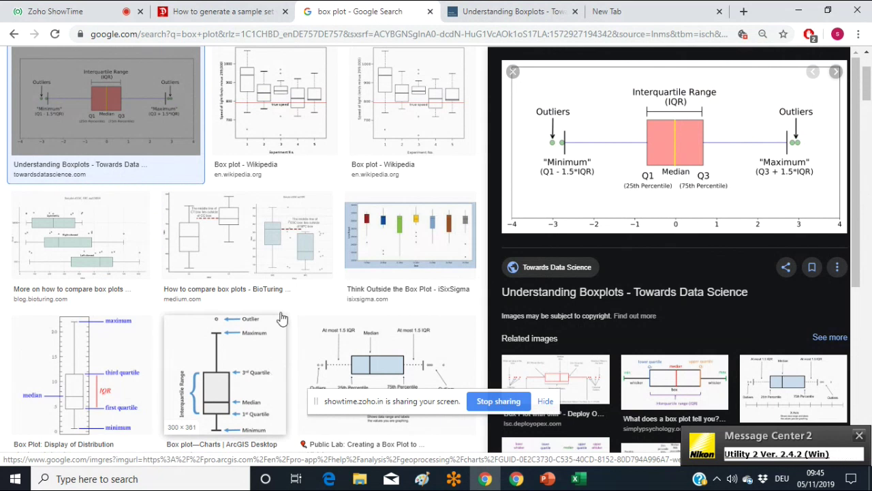
pyautogui.click(295, 249)
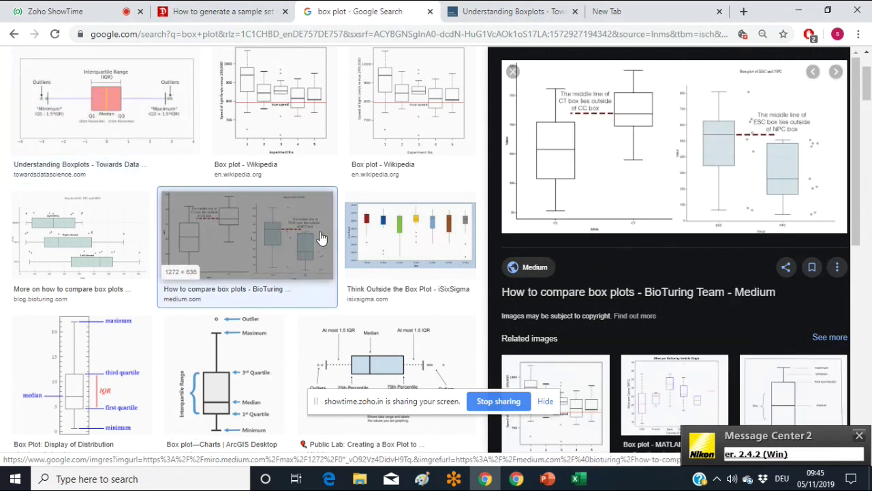
pyautogui.click(649, 183)
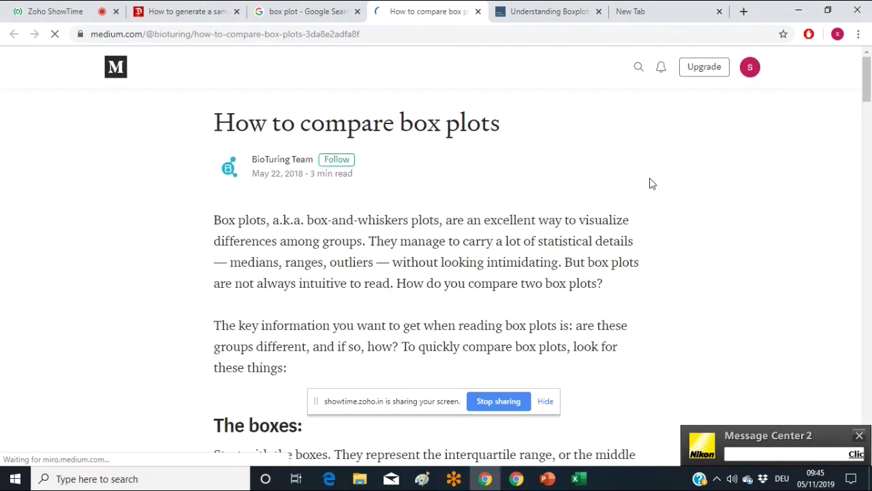
pyautogui.moveTo(867, 94); pyautogui.dragTo(855, 145)
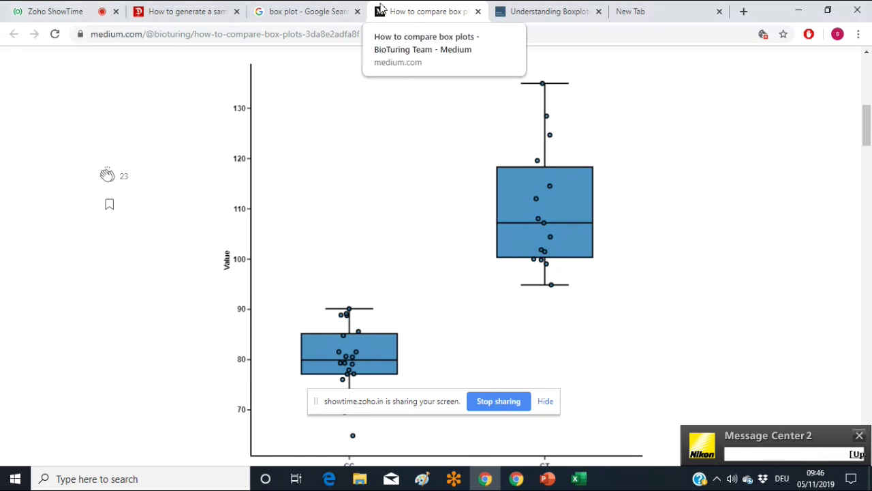
# Step: Return to the Google results tab and run a search for "distribution along with box plot"
pyautogui.click(304, 12)
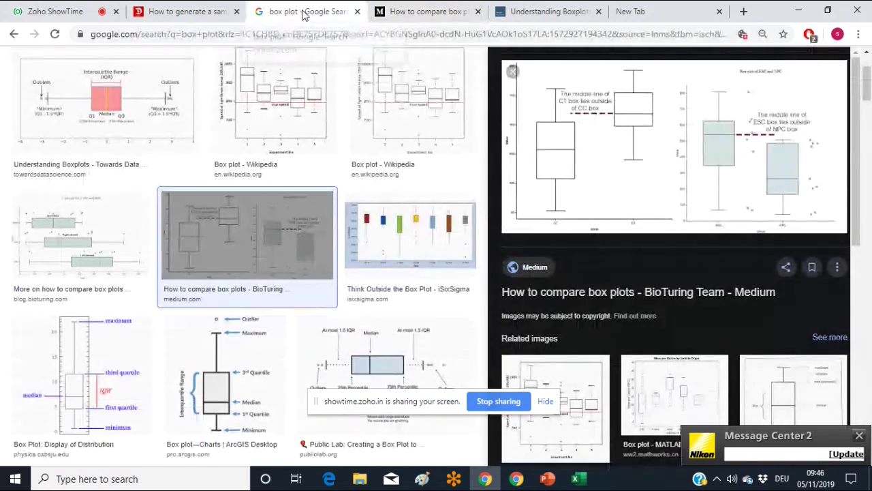
pyautogui.click(13, 35)
pyautogui.click(13, 35)
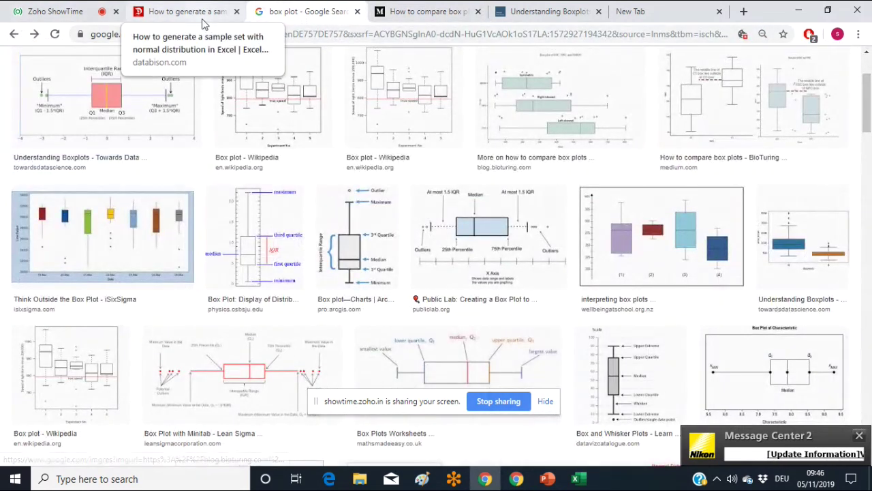
pyautogui.click(251, 36)
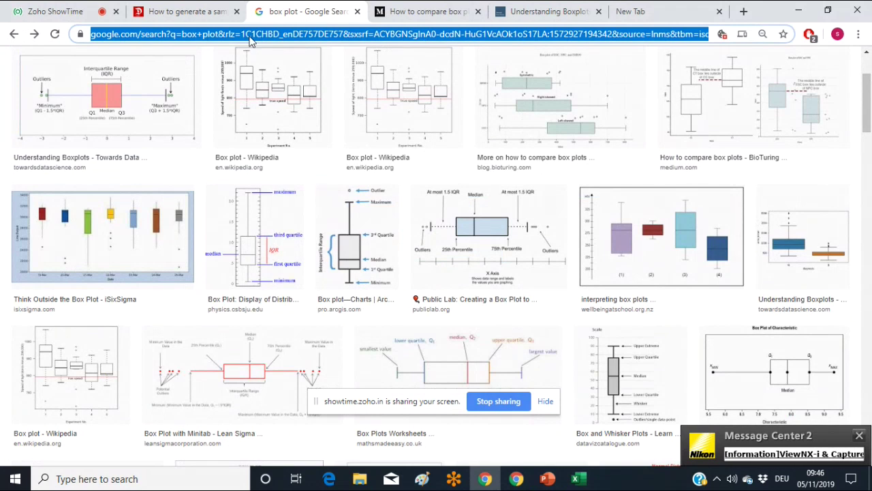
pyautogui.write('d')
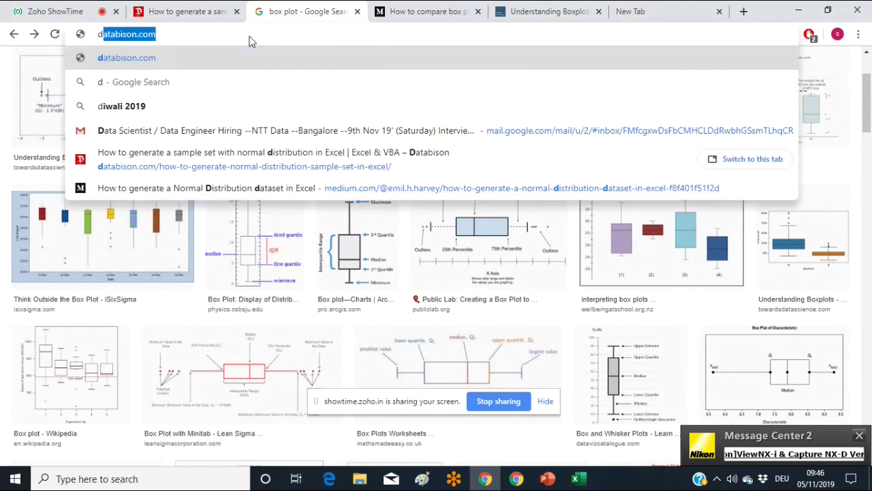
pyautogui.write('istri')
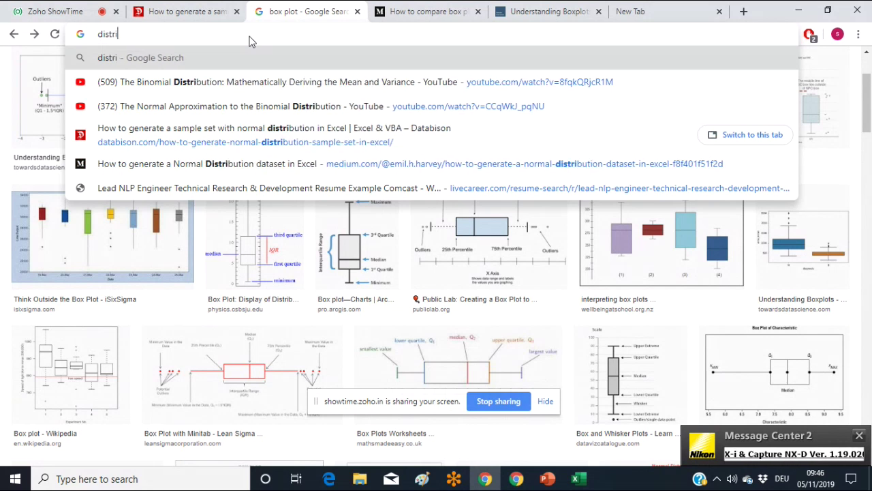
pyautogui.write('bution')
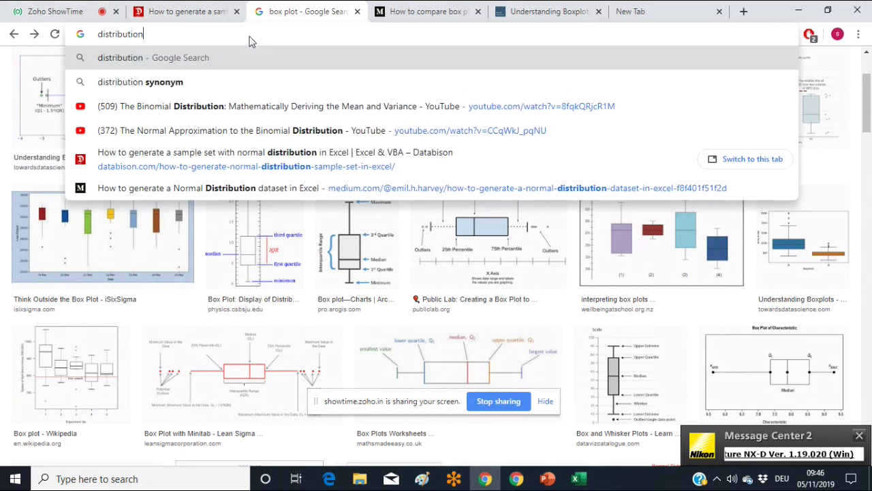
pyautogui.write(' alon')
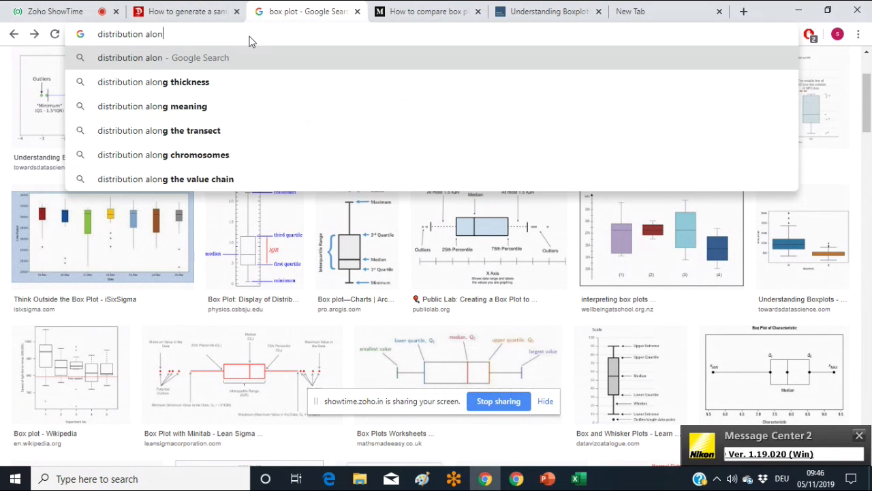
pyautogui.write('g with')
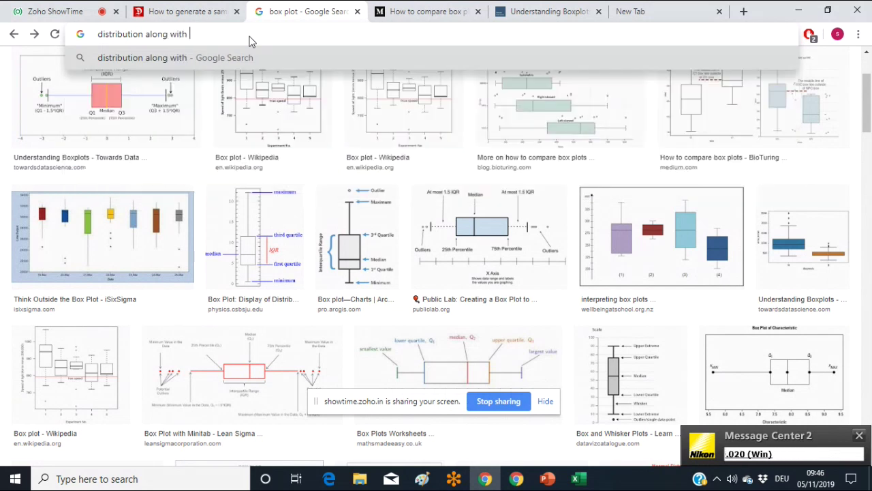
pyautogui.write(' box')
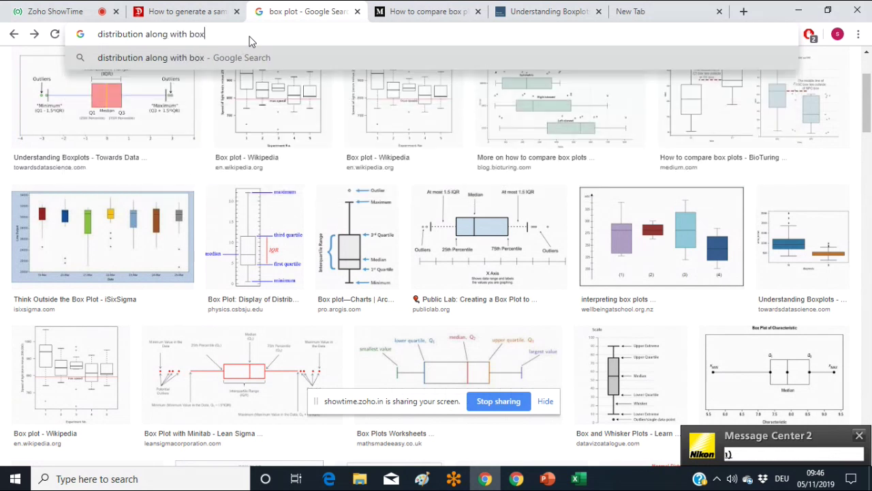
pyautogui.write(' plot')
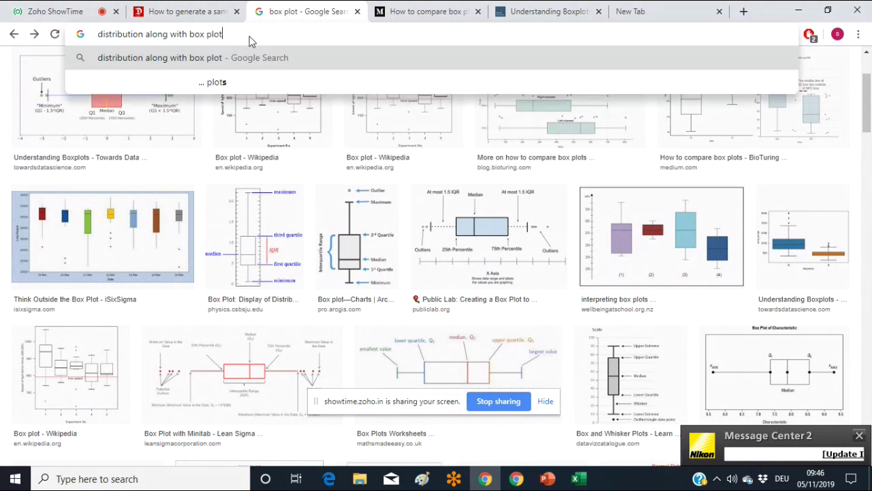
pyautogui.press('Return')
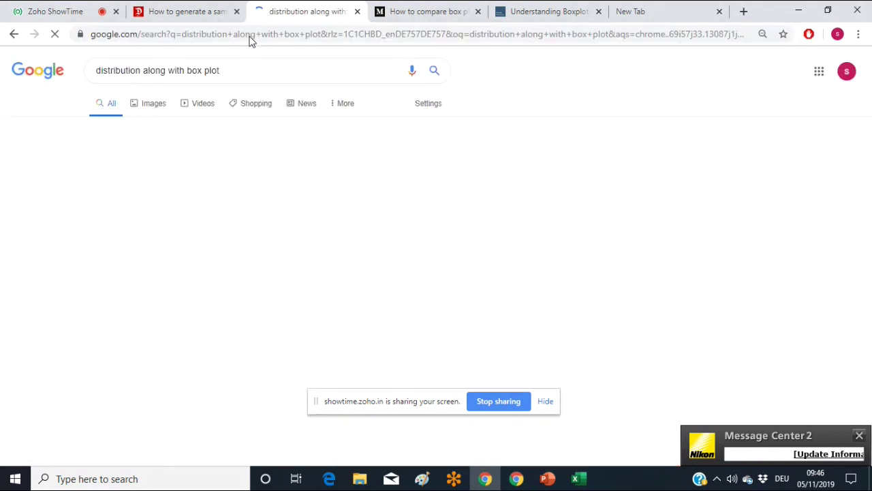
# Step: Find the image pairing symmetric and skewed curves with box plots in the image results and open its SciELO source article
pyautogui.click(154, 104)
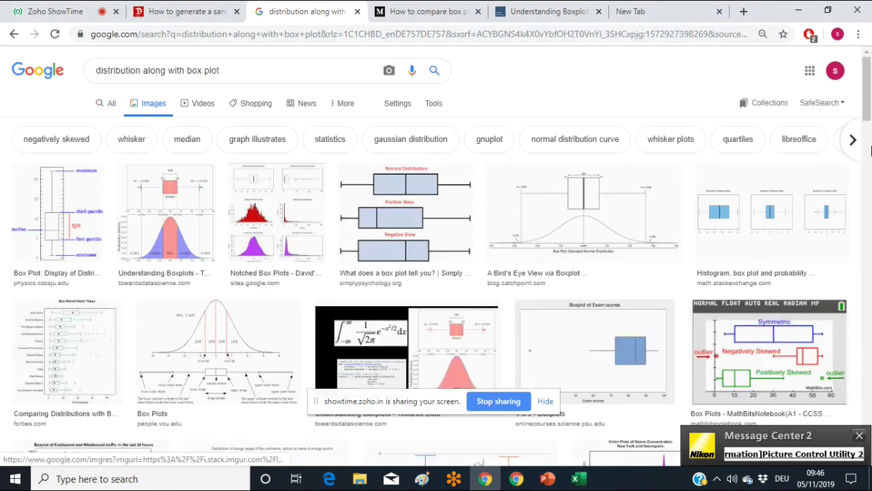
pyautogui.moveTo(866, 99); pyautogui.dragTo(866, 128)
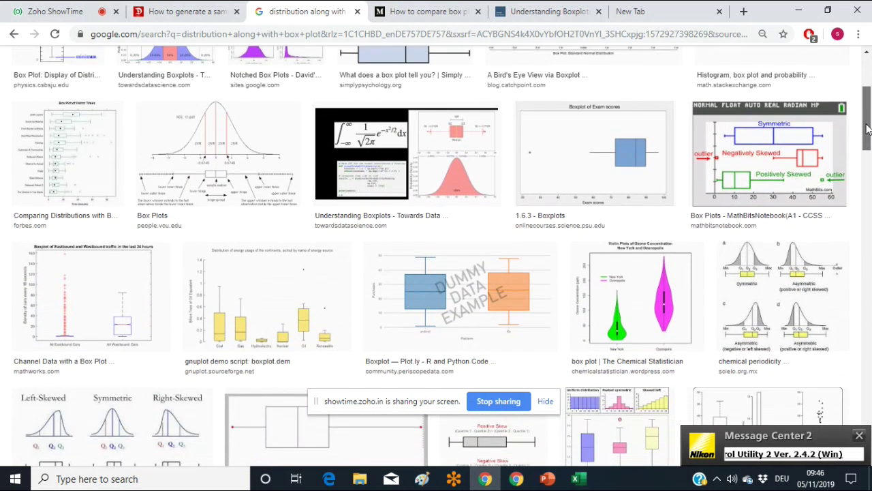
pyautogui.click(801, 293)
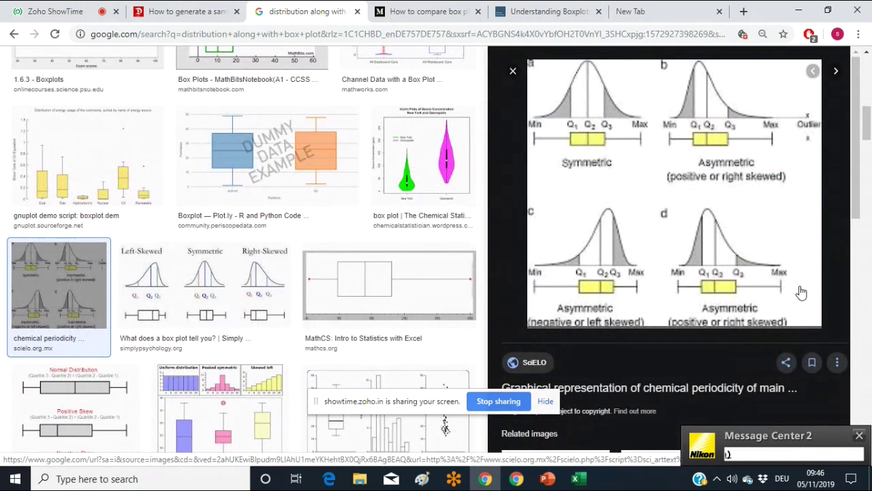
pyautogui.click(772, 200)
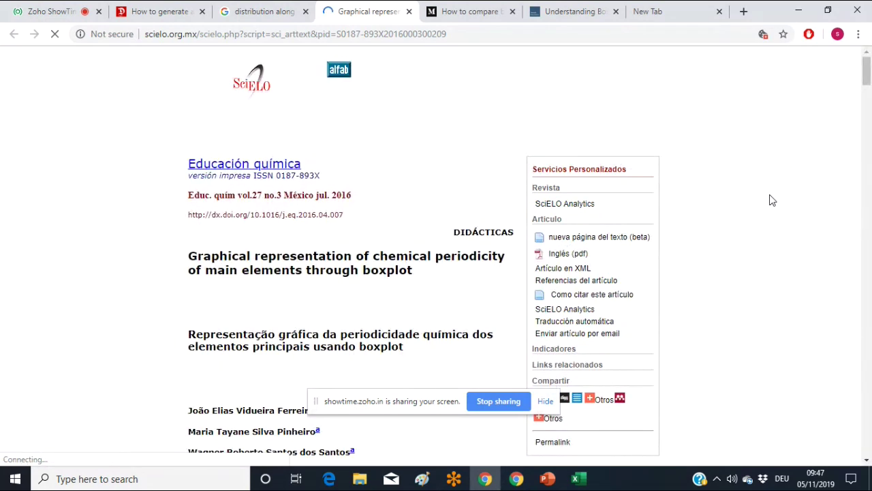
# Step: Look through the SciELO article's boxplot figures and go back to the image preview of symmetric and asymmetric distributions
pyautogui.moveTo(868, 73); pyautogui.dragTo(852, 371)
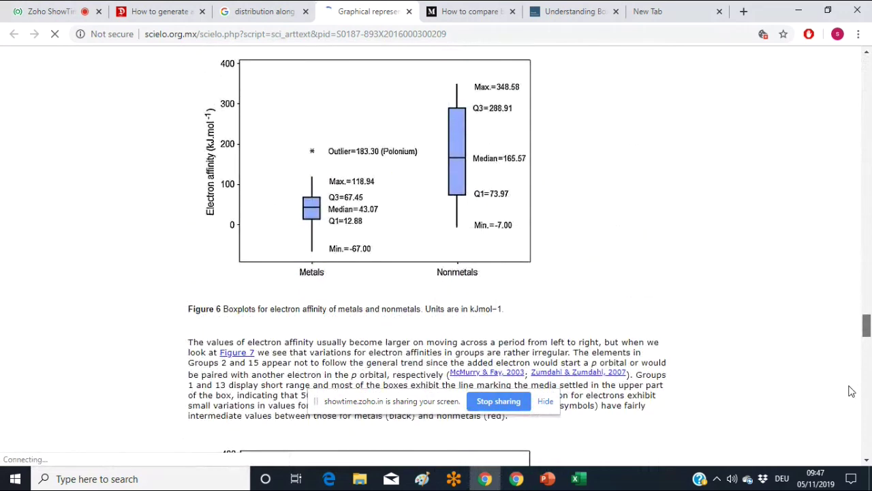
pyautogui.scroll(-3, 851, 399)
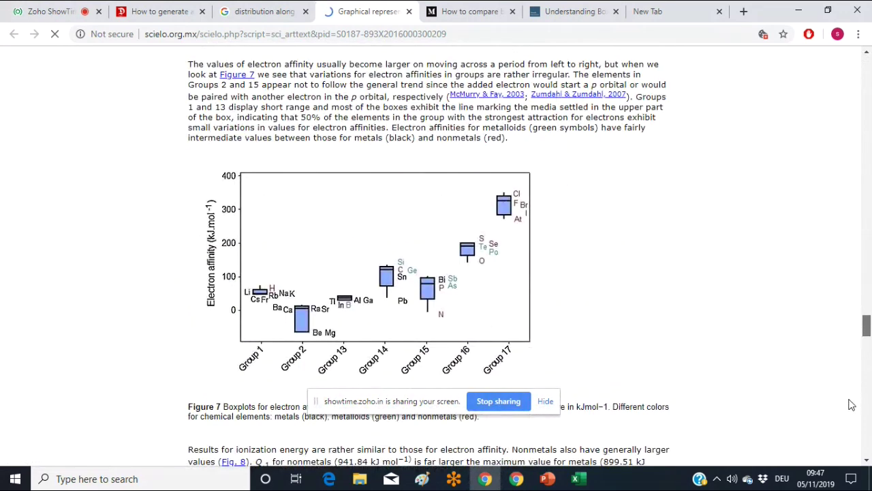
pyautogui.scroll(-10, 851, 404)
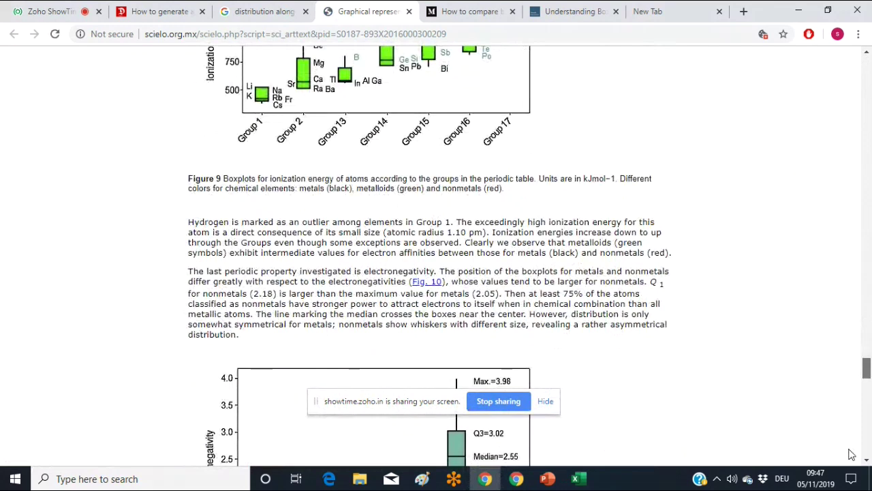
pyautogui.scroll(-15, 850, 454)
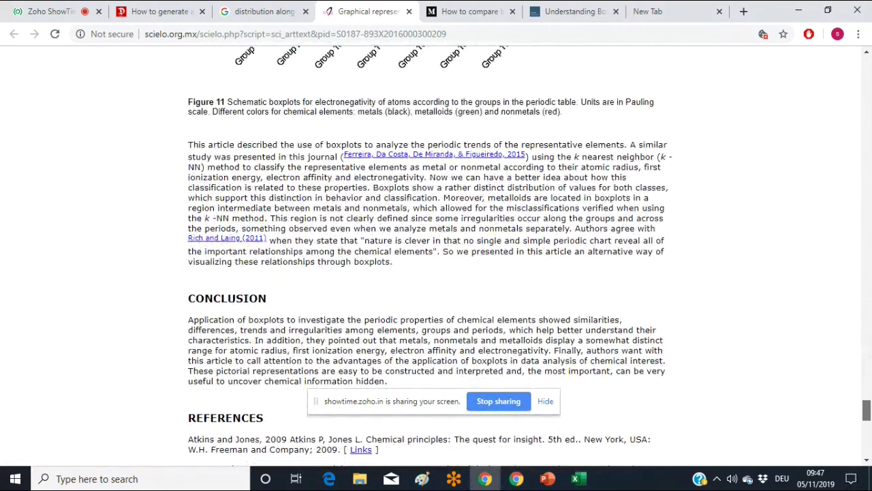
pyautogui.scroll(20, 843, 225)
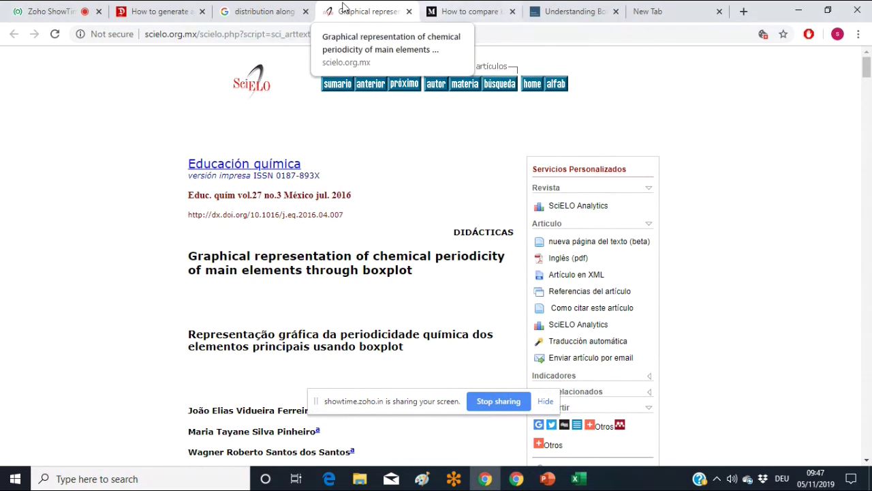
pyautogui.click(260, 13)
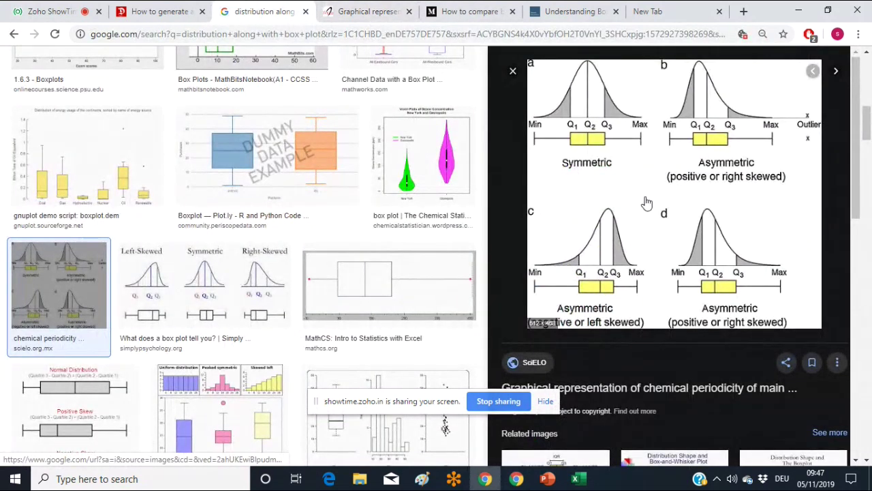
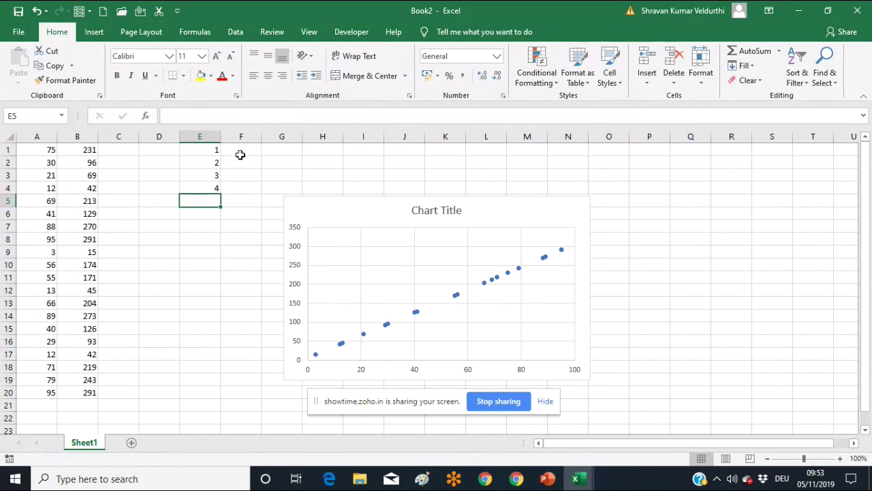
# Step: Enter the number pairs 1,2 in cell F1 and 1,3 in cell F2 of the Excel sheet
pyautogui.click(241, 151)
pyautogui.write('1,2')
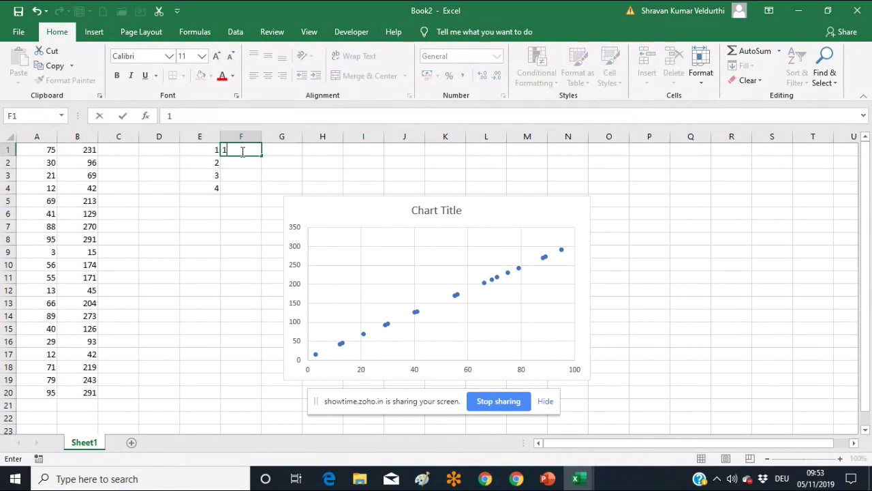
pyautogui.click(247, 161)
pyautogui.write('1,3')
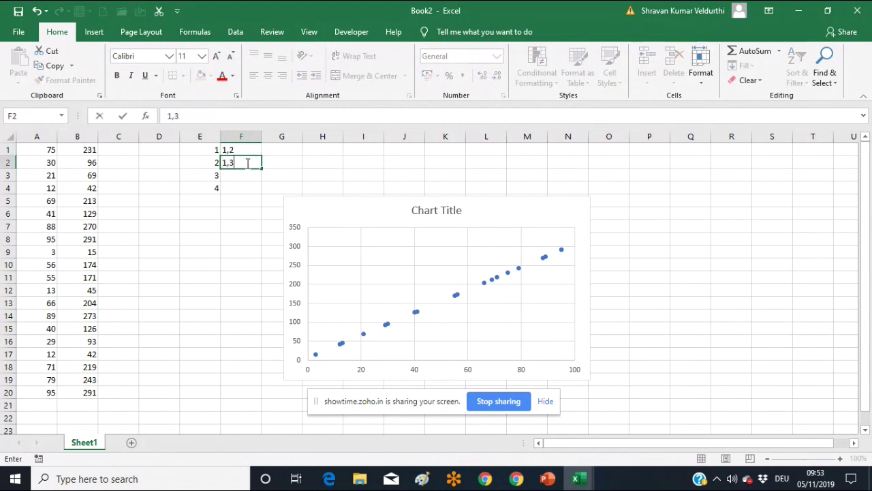
pyautogui.press('Return')
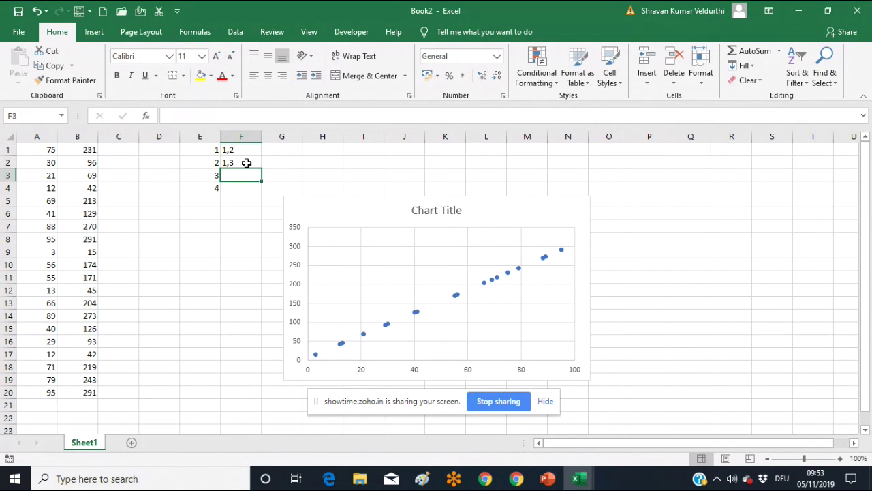
# Step: Enter the number pairs 1,4, 2,3, 2,4 and 3,4 in cells F3 to F6
pyautogui.write('1,4')
pyautogui.press('Return')
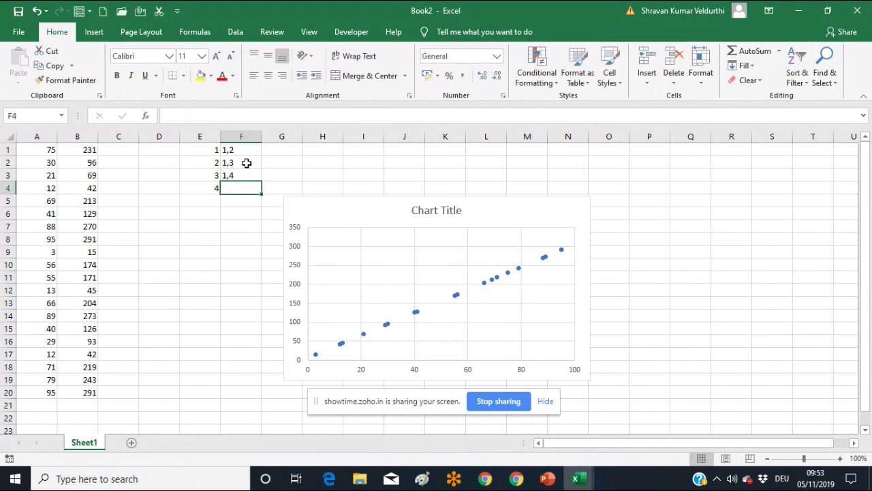
pyautogui.write('2,3')
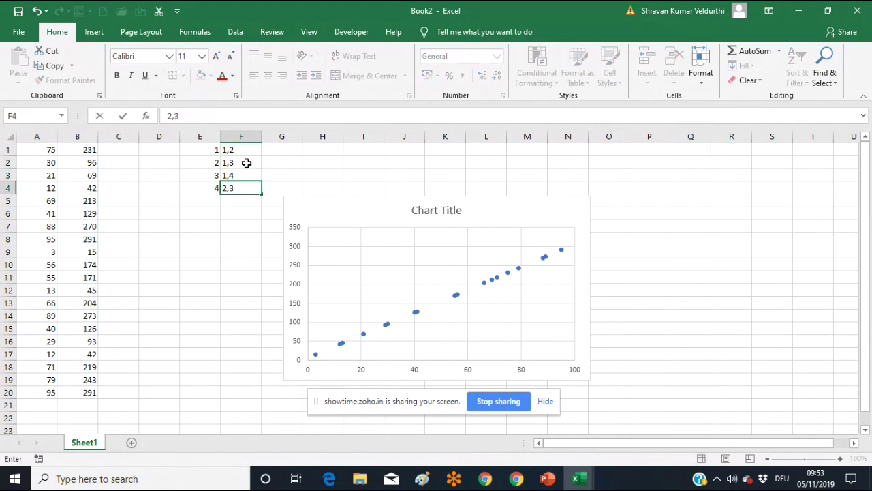
pyautogui.press('Return')
pyautogui.write('2,')
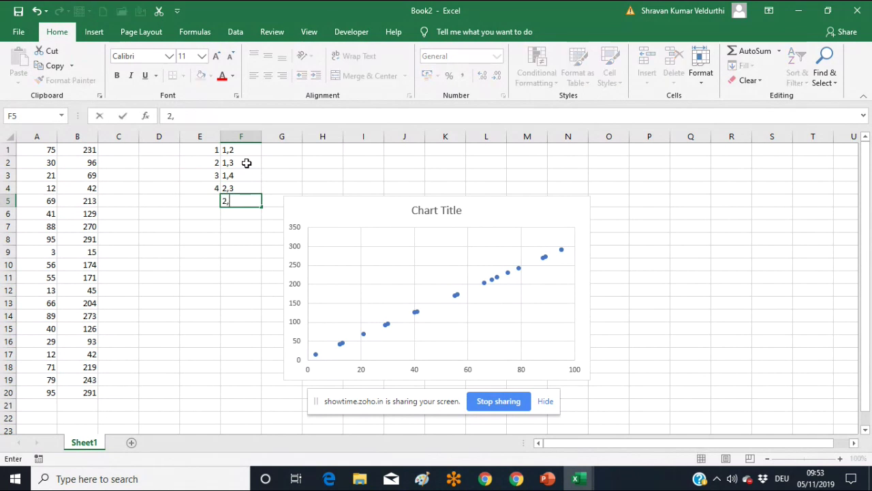
pyautogui.write('4')
pyautogui.press('Return')
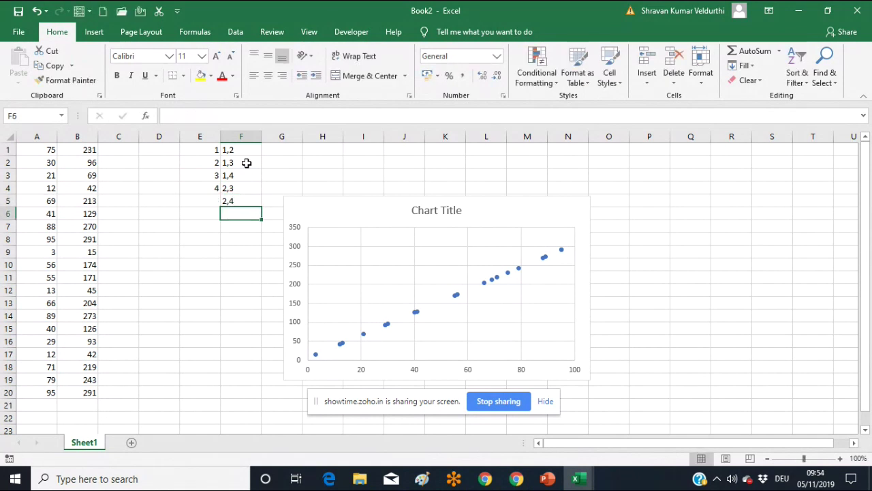
pyautogui.write('3,4')
pyautogui.press('Return')
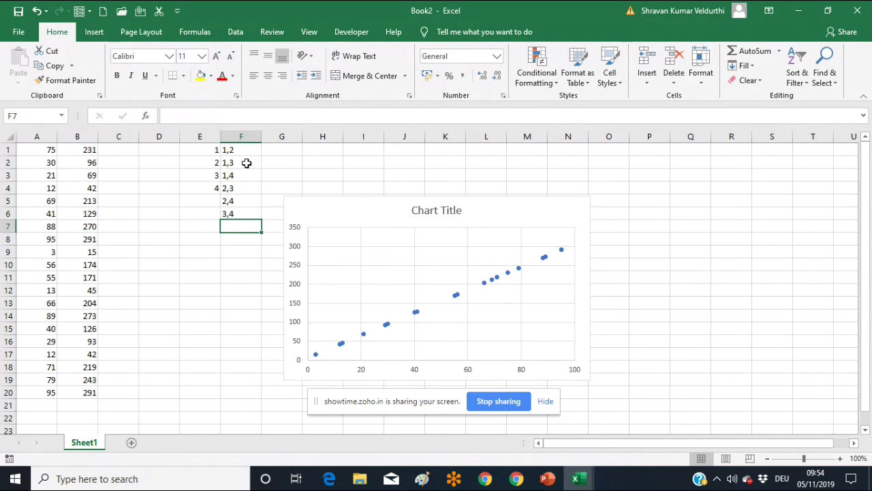
# Step: Enter the reversed number pair 2,1 in cell G1, beside the pair 1,2
pyautogui.click(232, 149)
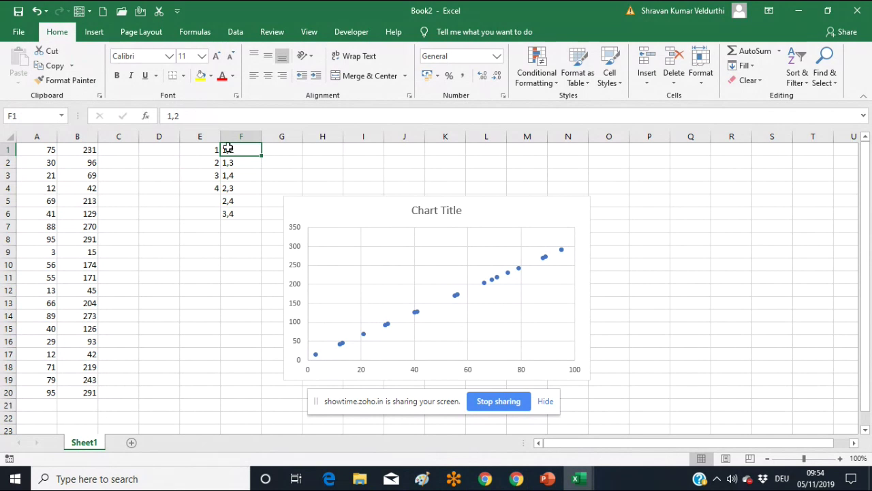
pyautogui.click(284, 148)
pyautogui.write('2,')
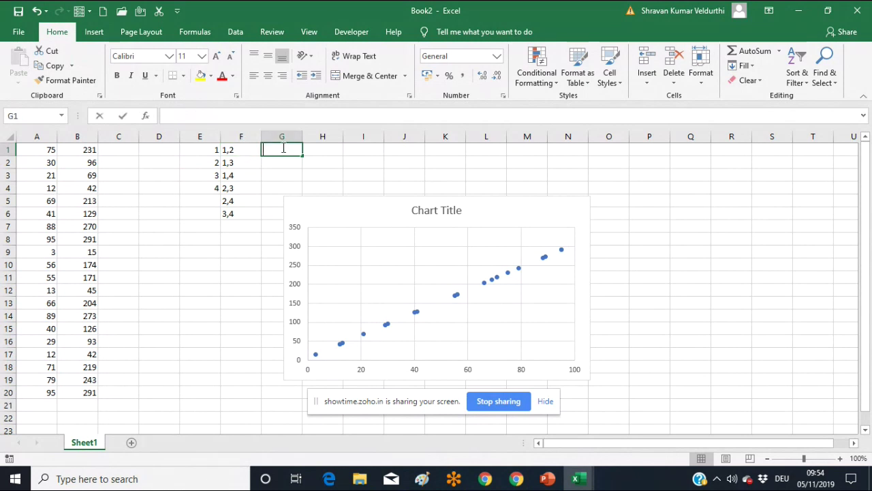
pyautogui.write('1')
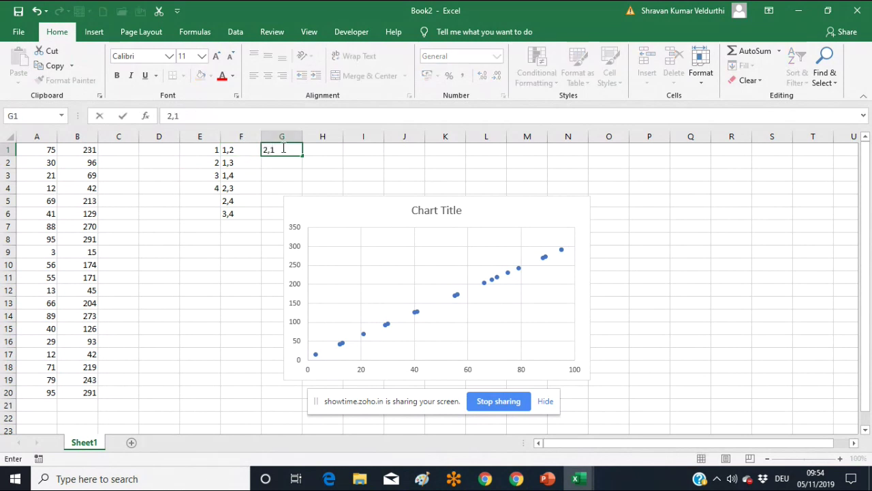
pyautogui.click(329, 151)
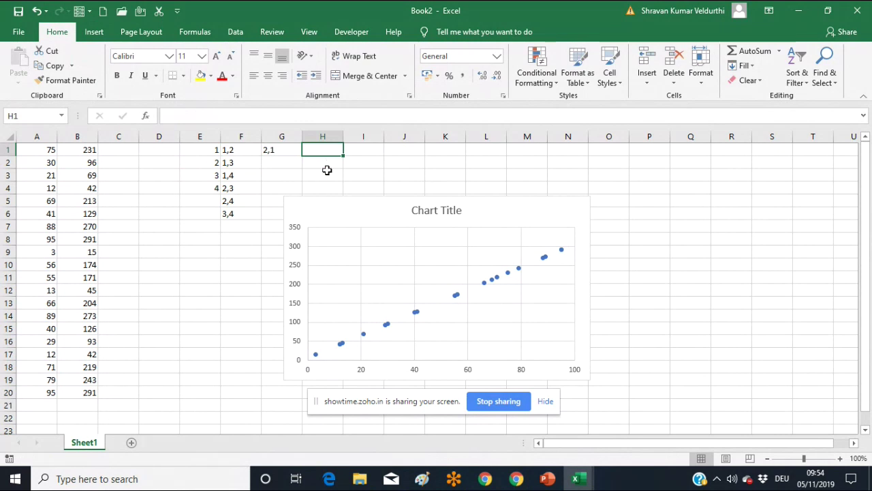
# Step: Move the scatter chart to the right, clear of columns G and H, and enter the reversed pair 3,1 in cell G2
pyautogui.click(340, 198)
pyautogui.moveTo(340, 198); pyautogui.dragTo(434, 201)
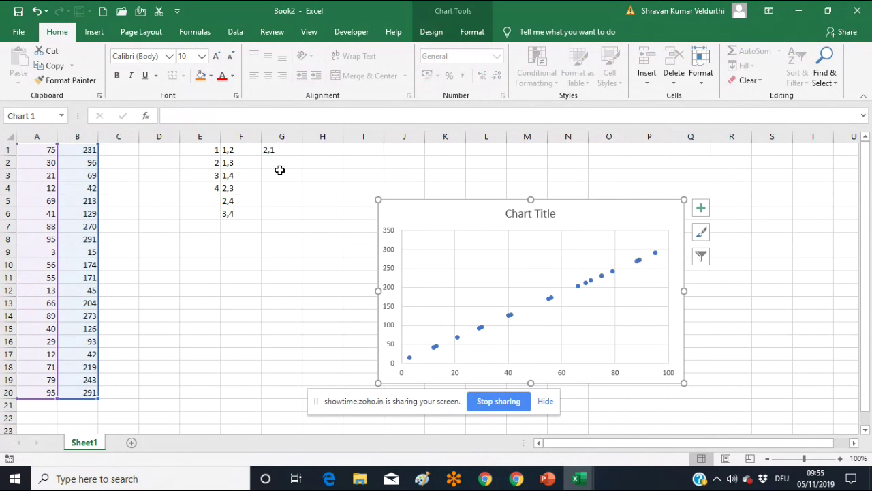
pyautogui.click(281, 163)
pyautogui.write('3,')
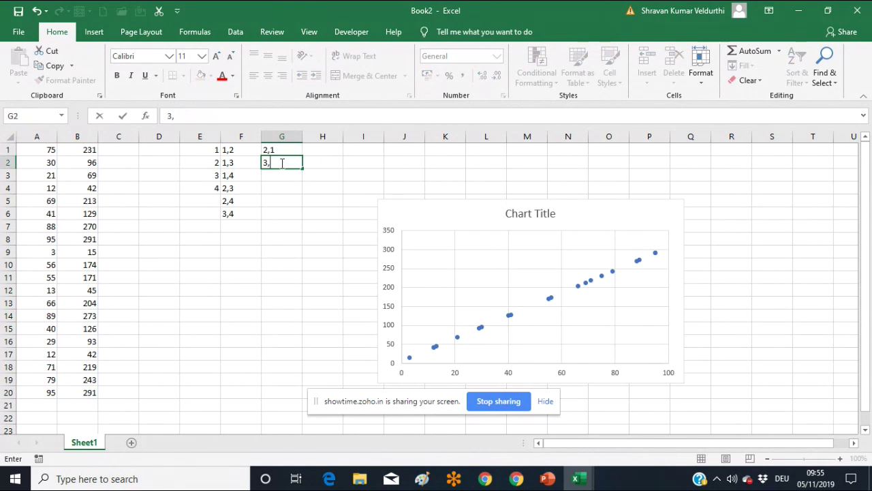
pyautogui.write('1')
pyautogui.click(336, 151)
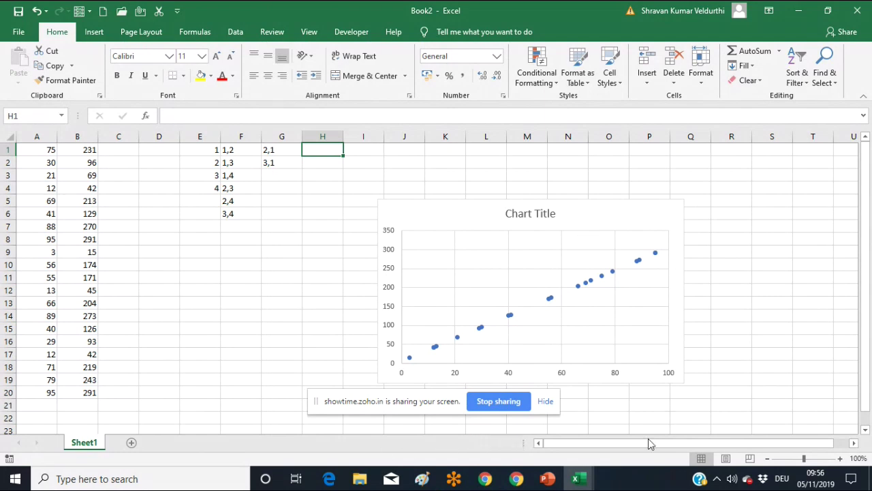
# Step: Clear all the number pairs from cells F1 to G6
pyautogui.moveTo(549, 479)
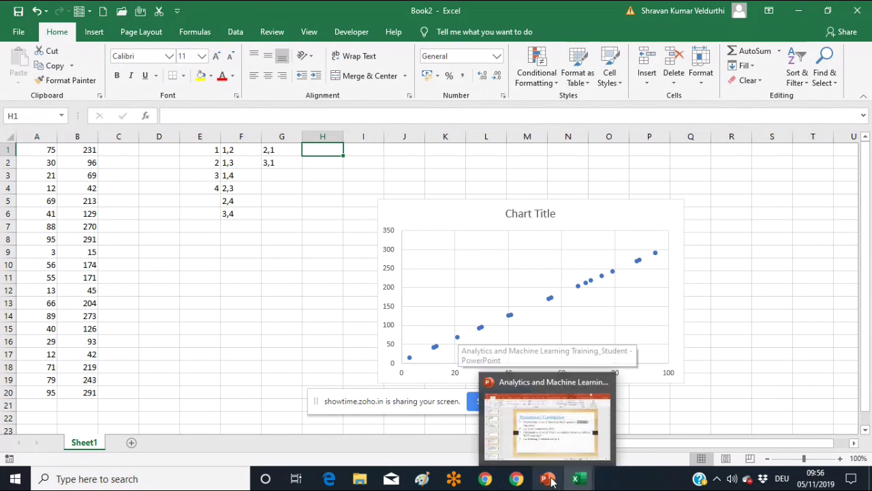
pyautogui.click(313, 177)
pyautogui.click(286, 238)
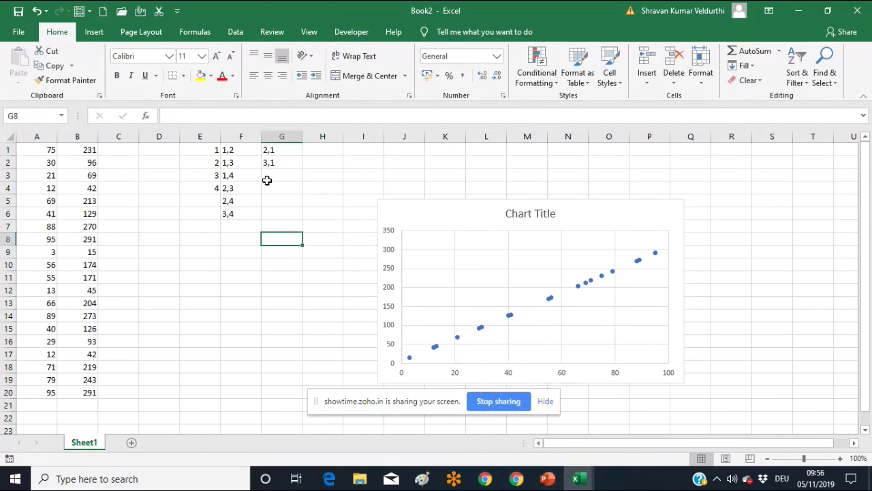
pyautogui.click(238, 151)
pyautogui.moveTo(237, 150); pyautogui.dragTo(266, 212)
pyautogui.press('Delete')
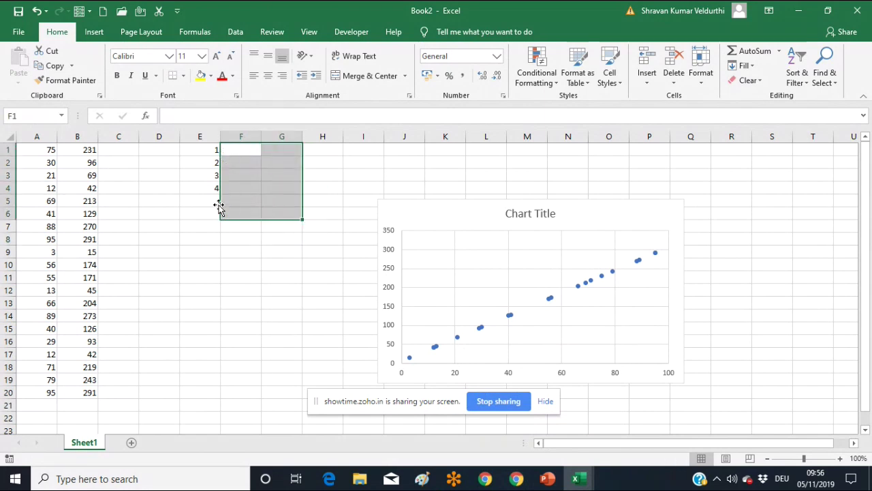
# Step: Extend the number list in column E by entering 5 in cell E5
pyautogui.click(216, 202)
pyautogui.write('5')
pyautogui.press('Return')
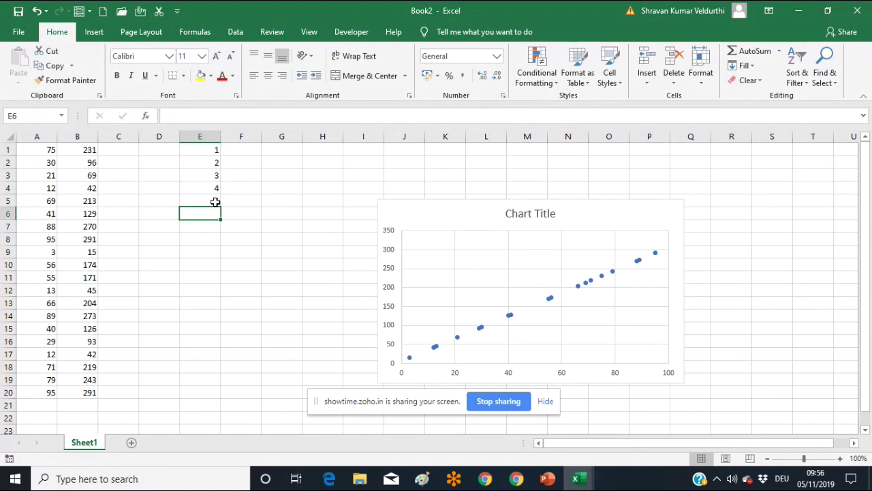
pyautogui.click(700, 155)
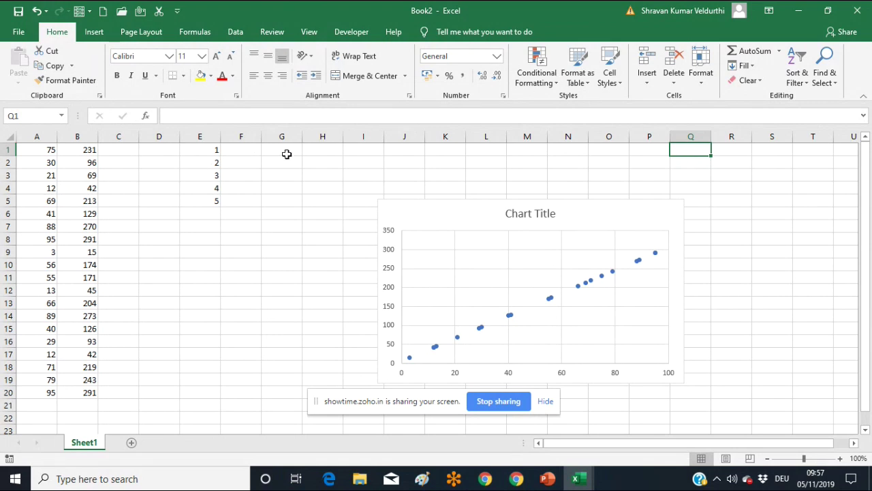
# Step: List the three-number combinations 1,2,3, 1,2,4 and 1,2,5 in cells G1 to G3
pyautogui.click(287, 154)
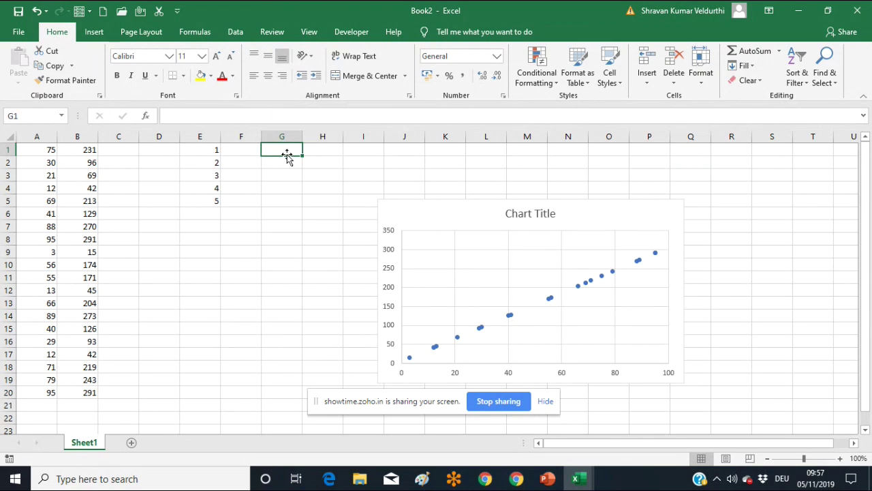
pyautogui.write('1,2,3')
pyautogui.press('Return')
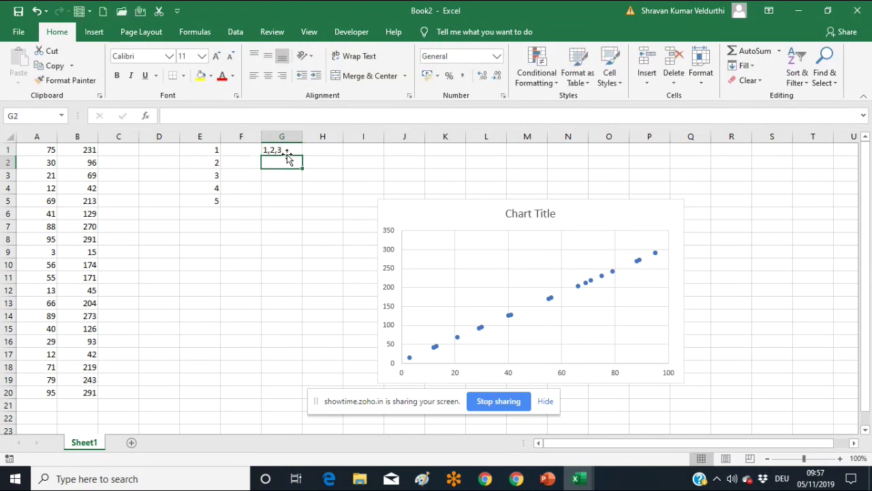
pyautogui.write('1,2')
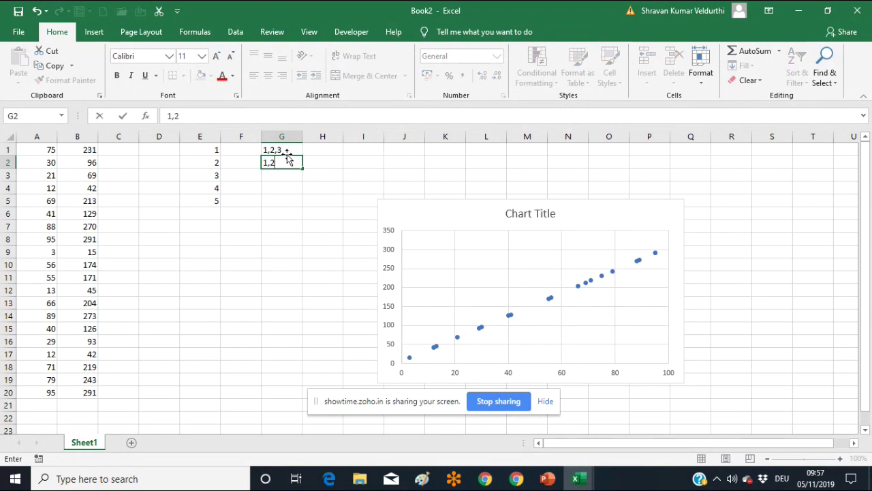
pyautogui.write(',4')
pyautogui.press('Return')
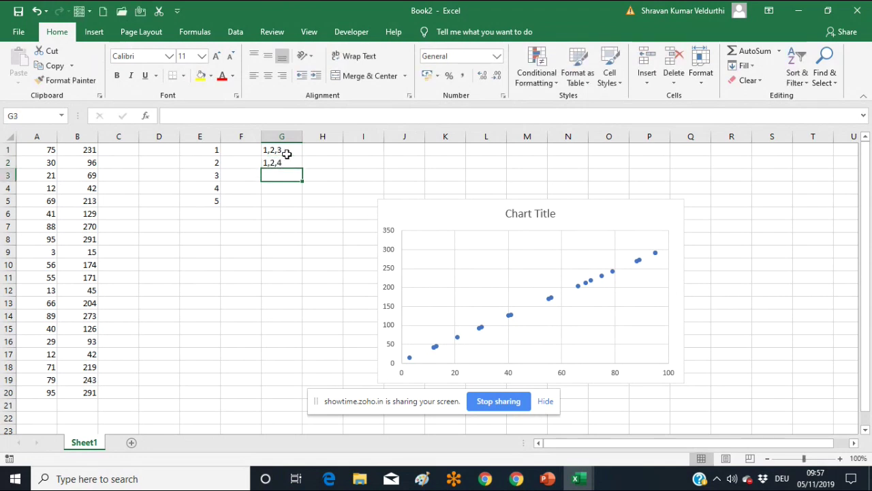
pyautogui.write('1,')
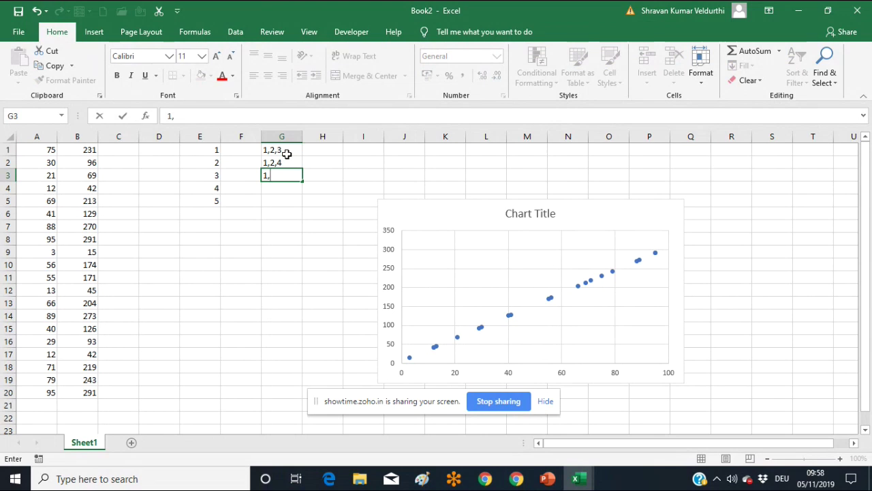
pyautogui.write('2.')
pyautogui.write('5')
pyautogui.press('BackSpace')
pyautogui.write(',5')
pyautogui.click(383, 176)
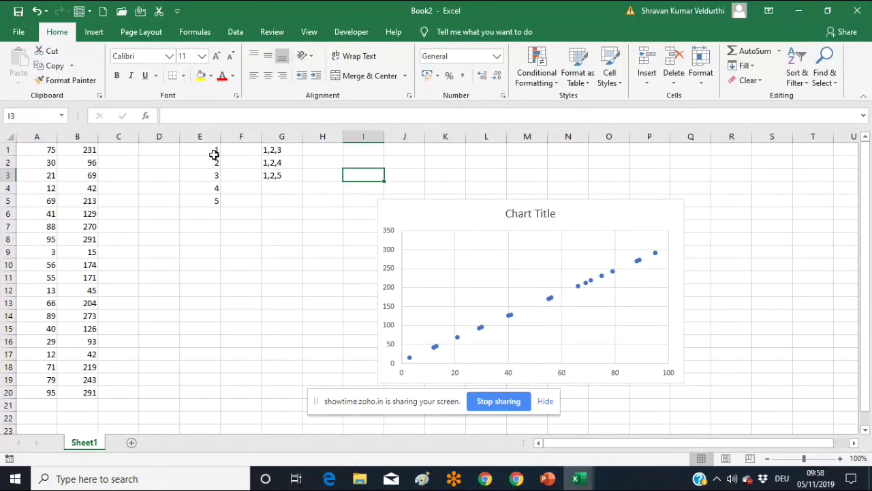
pyautogui.click(424, 220)
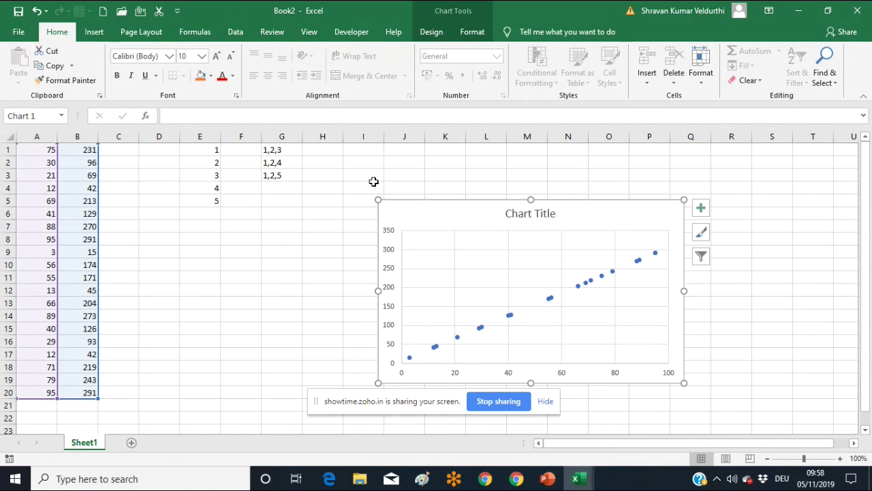
pyautogui.click(273, 152)
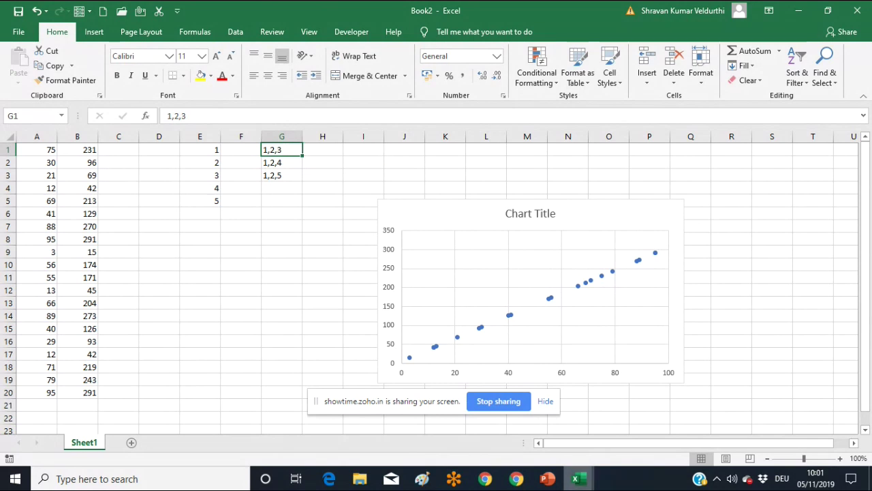
# Step: Switch to the training presentation in PowerPoint and advance to slide 47 with the Permutation/Combination exercises
pyautogui.click(552, 479)
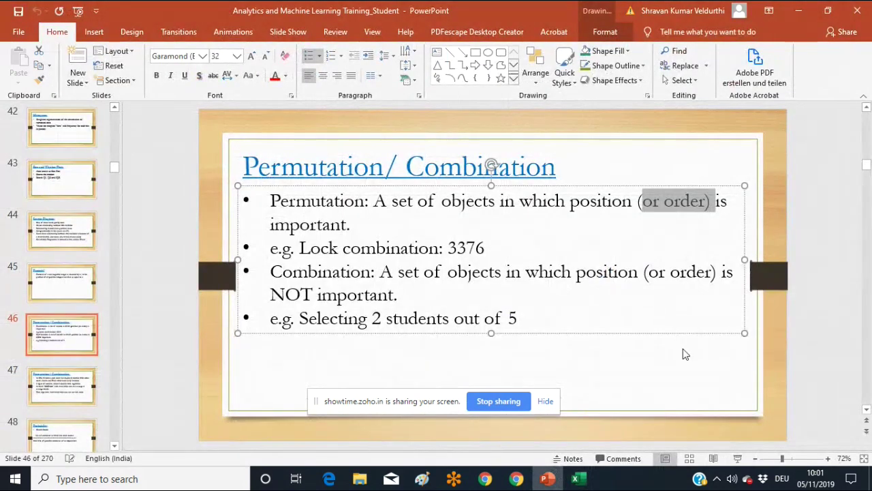
pyautogui.click(682, 348)
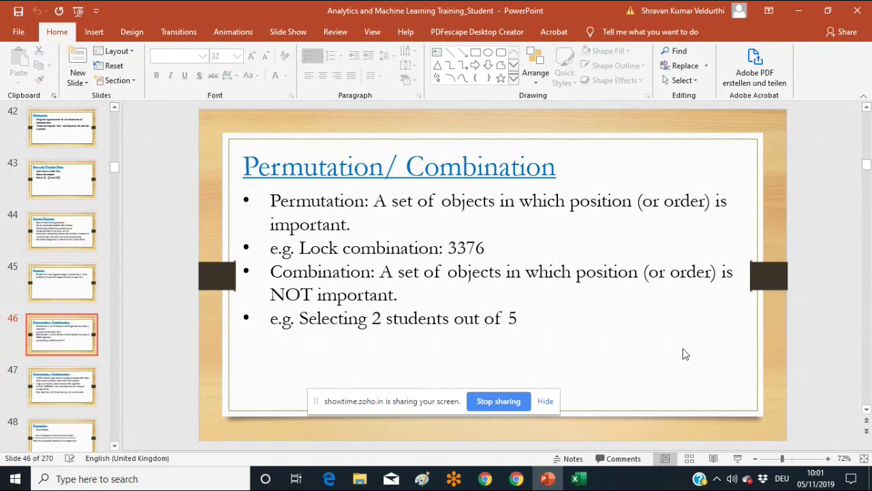
pyautogui.press('pagedown')
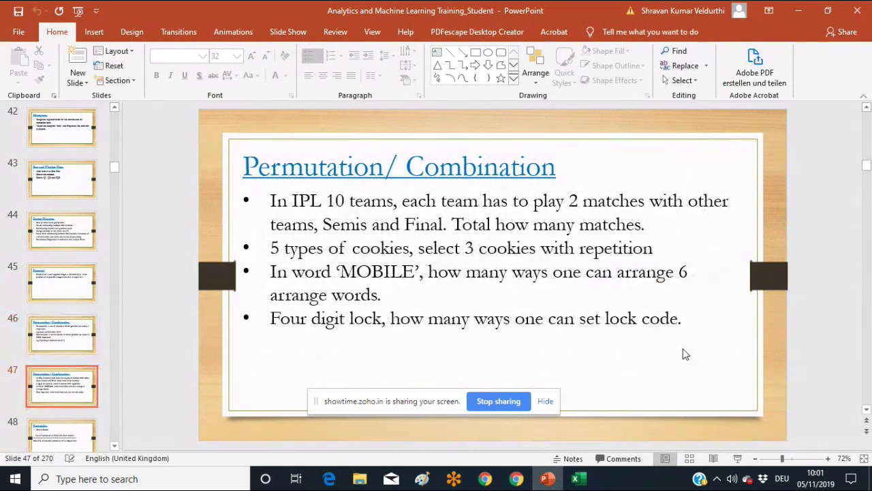